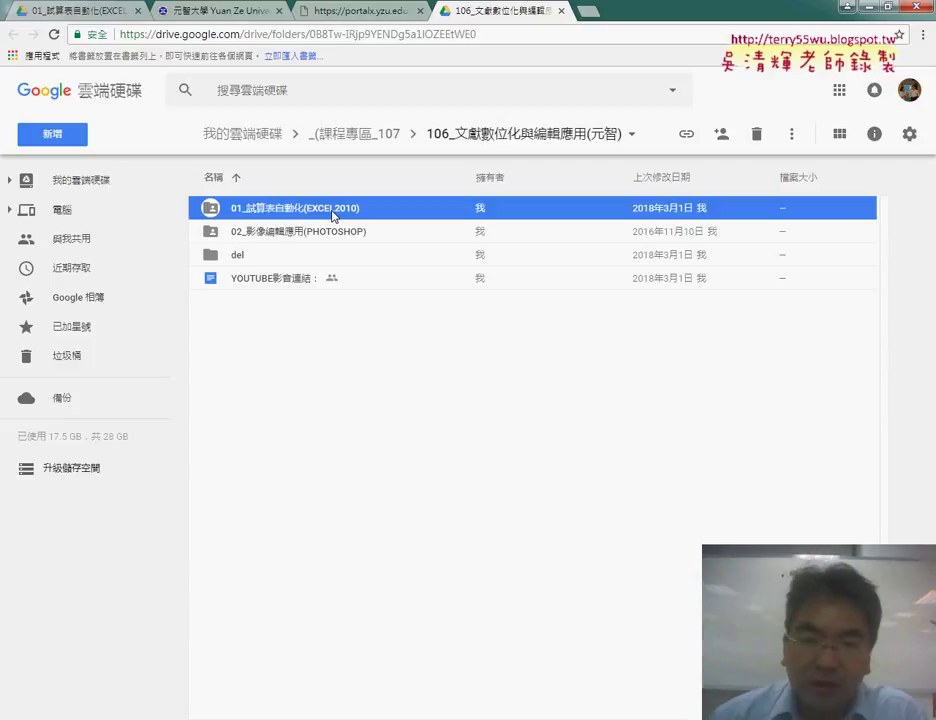
Open the 107_九九乘法表 Google Doc via the 01_試算表自動化(EXCEL2010) and 雲端白板 folders
double_click(333, 210)
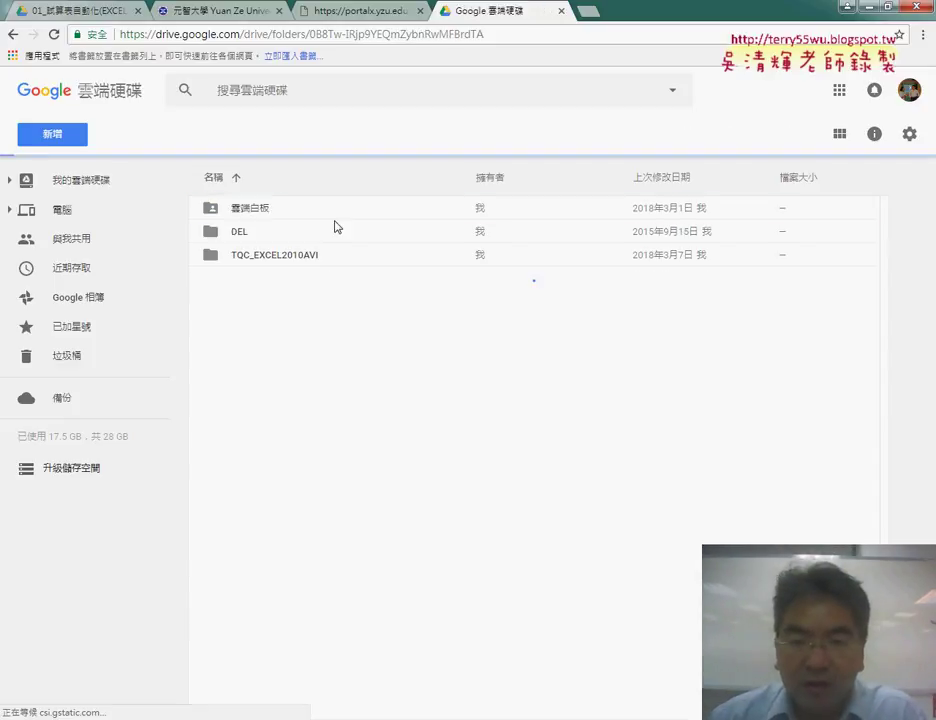
double_click(278, 210)
click(273, 282)
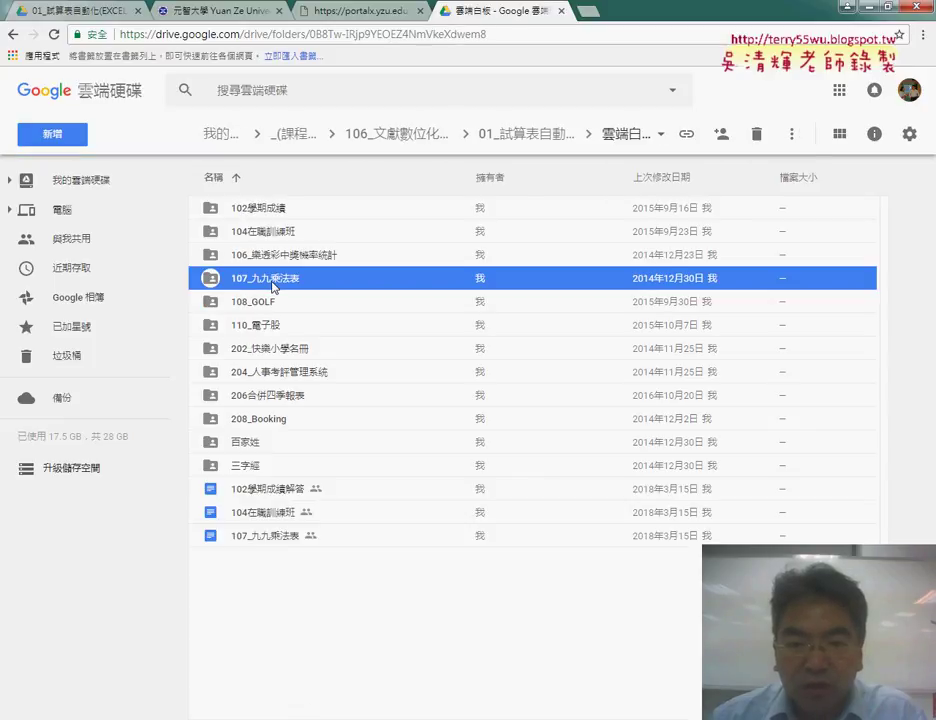
double_click(265, 535)
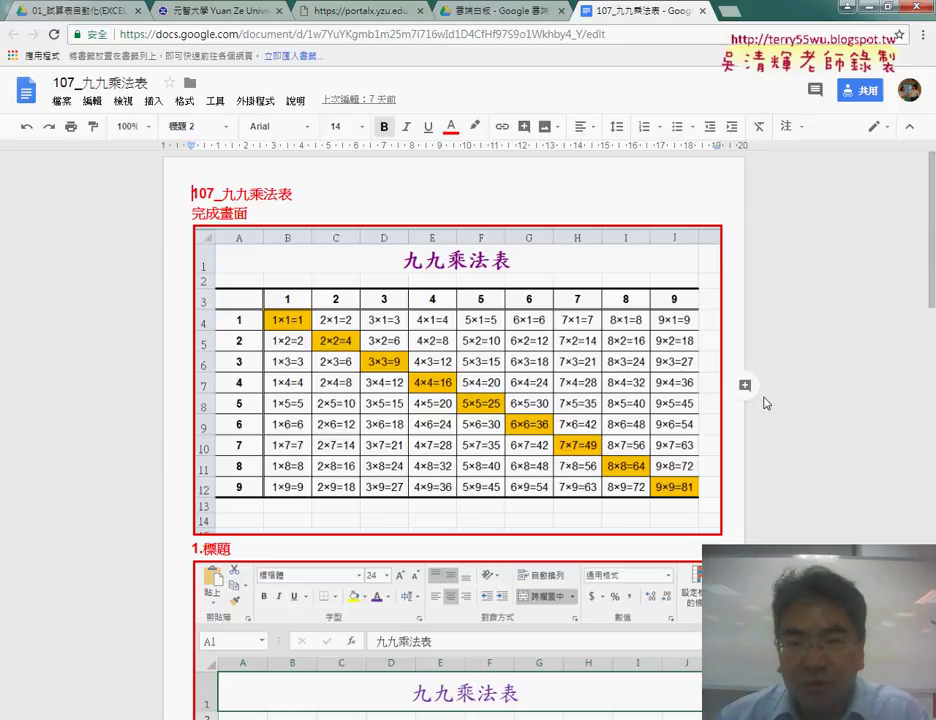
Return to Google Drive and go up to the 01_試算表自動化(EXCEL2010) parent folder
click(495, 6)
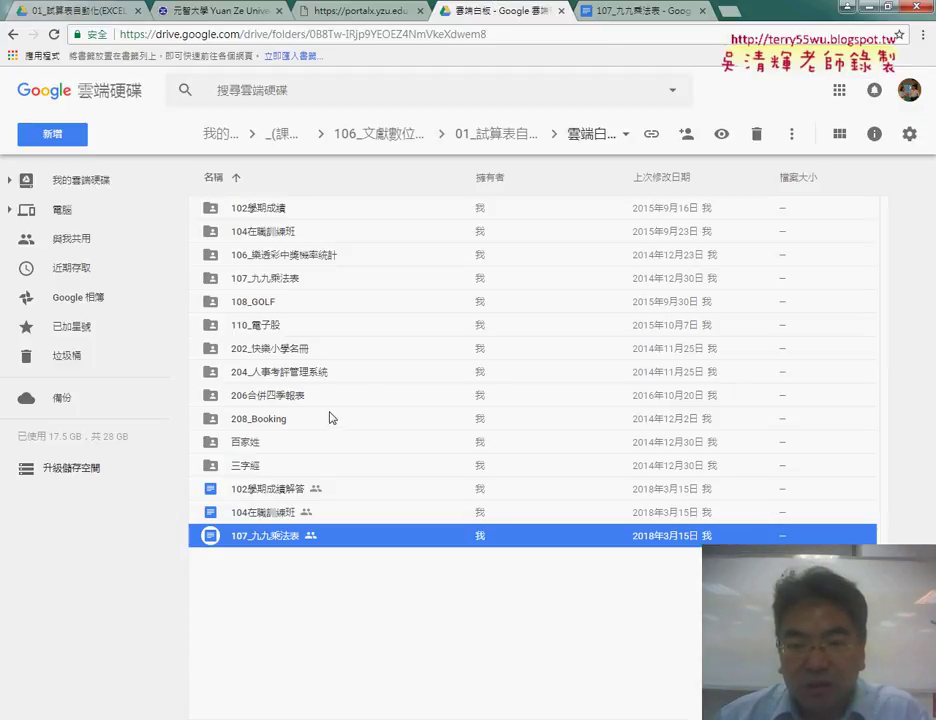
click(589, 138)
click(565, 136)
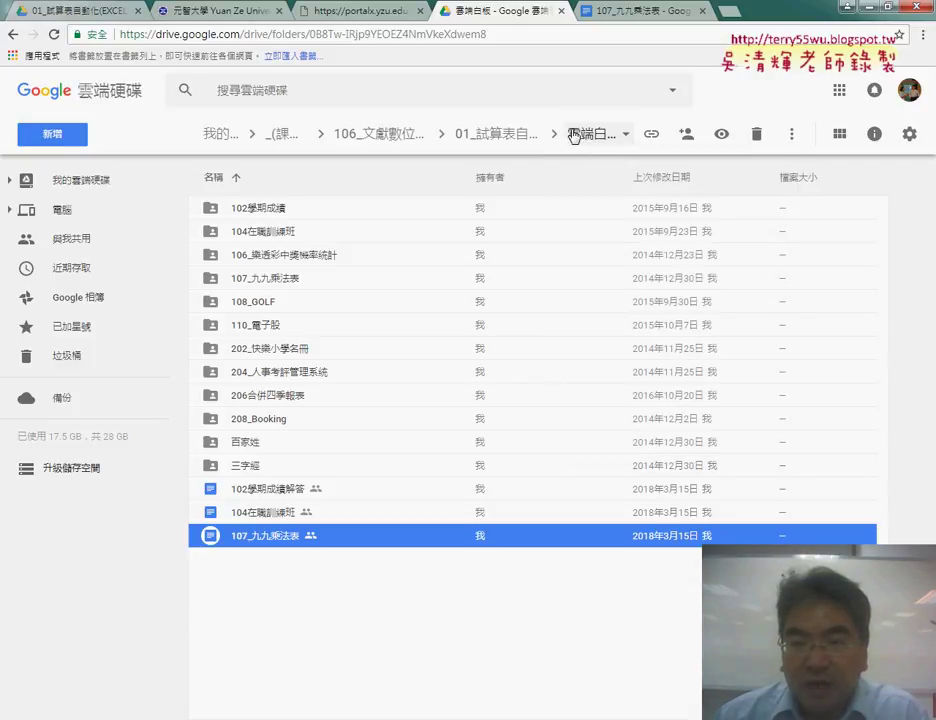
click(504, 137)
Open TQC_EXCEL2010題目.pdf and scroll down to task 107 on page 9
double_click(300, 301)
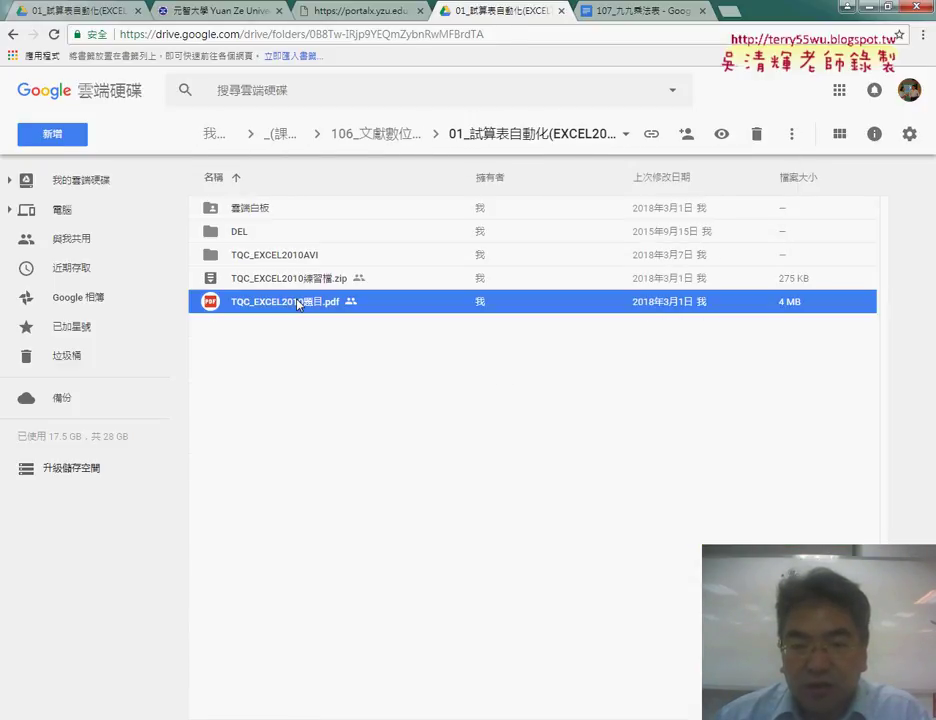
scroll(466, 310, down, 1)
scroll(466, 310, down, 3)
scroll(470, 308, down, 4)
scroll(473, 306, down, 4)
scroll(473, 306, down, 3)
scroll(473, 306, down, 5)
scroll(474, 305, down, 6)
scroll(475, 304, down, 4)
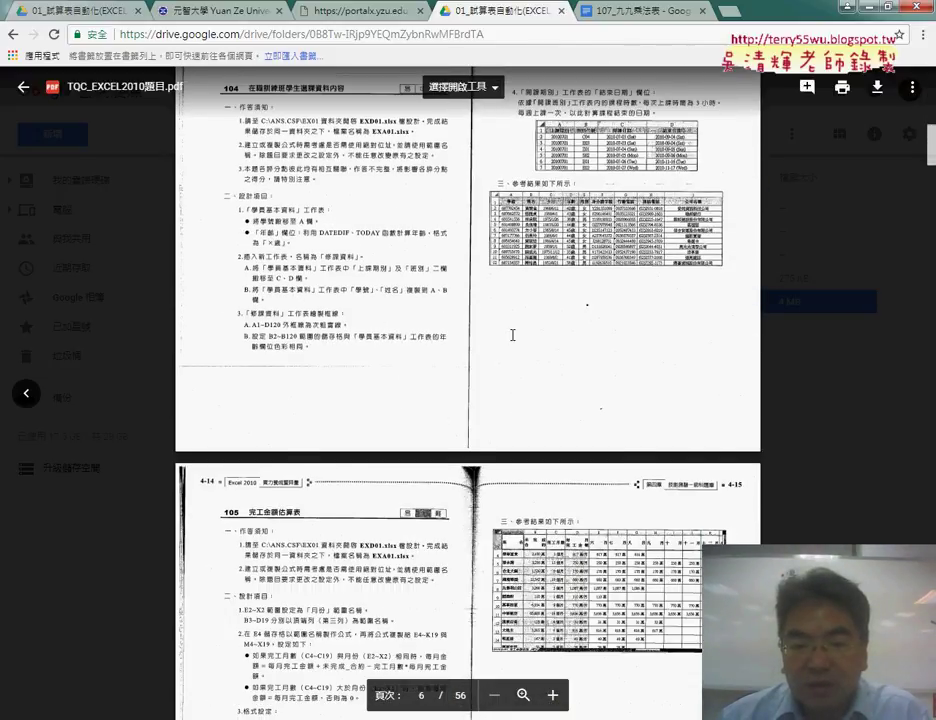
scroll(512, 335, down, 3)
scroll(512, 335, down, 3)
scroll(512, 335, down, 4)
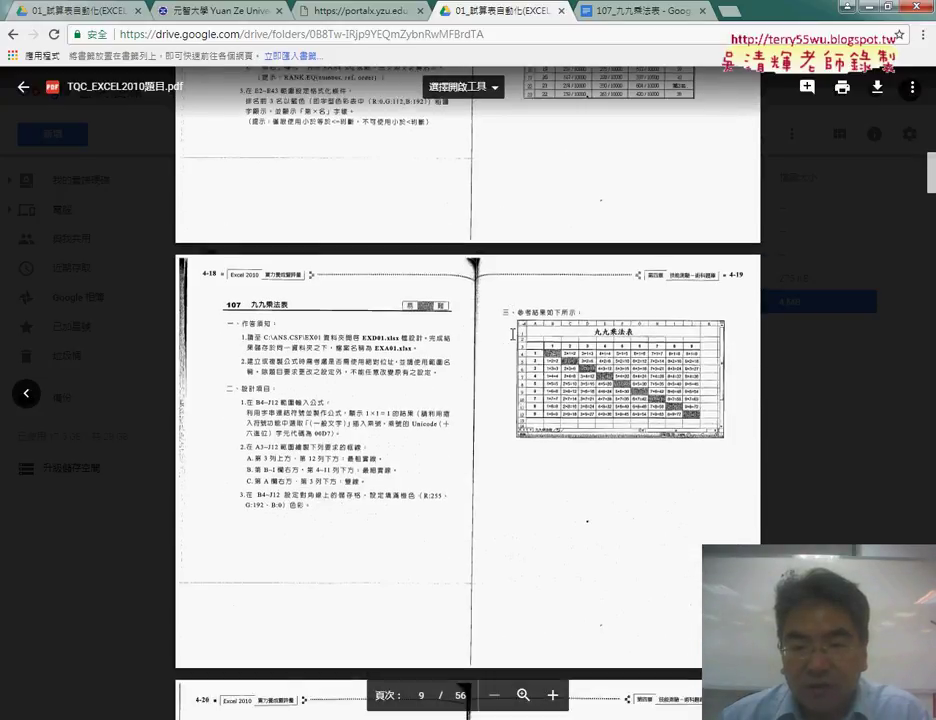
scroll(590, 440, down, 1)
Zoom in twice on the 九九乘法表 task, then switch to the 107.xlsx workbook in Excel
click(552, 694)
click(552, 694)
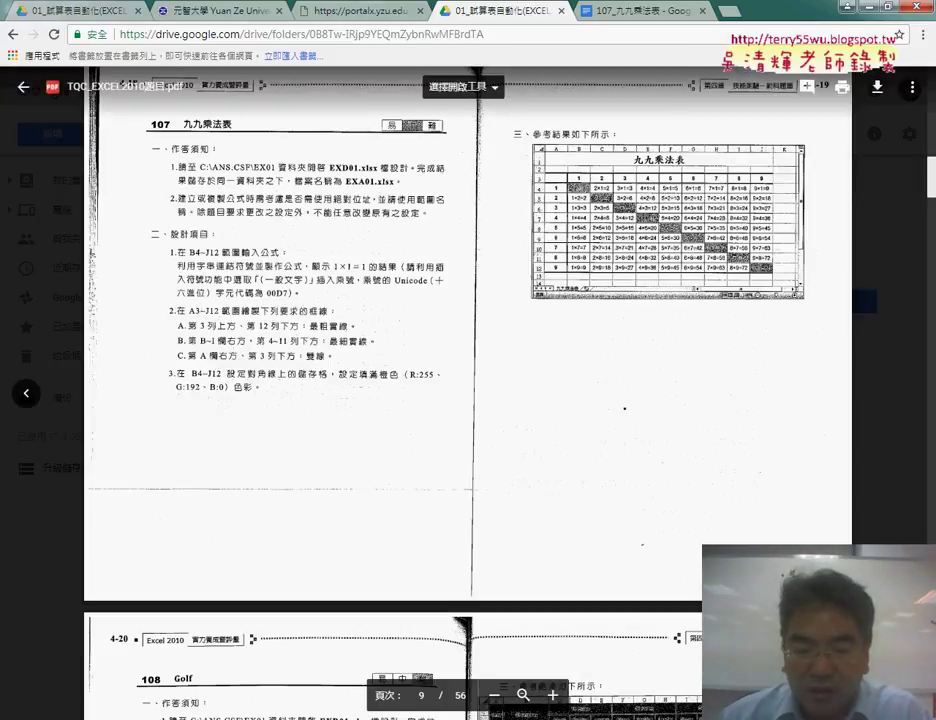
key(alt+Tab)
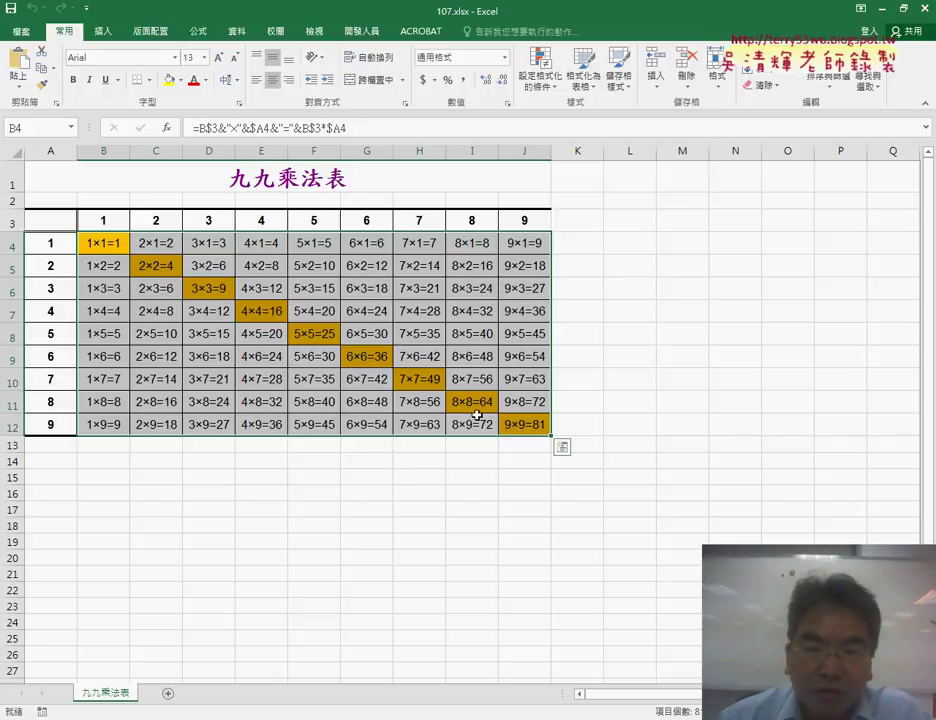
Duplicate the 九九乘法表 sheet as 九九乘法表 (2)
click(548, 90)
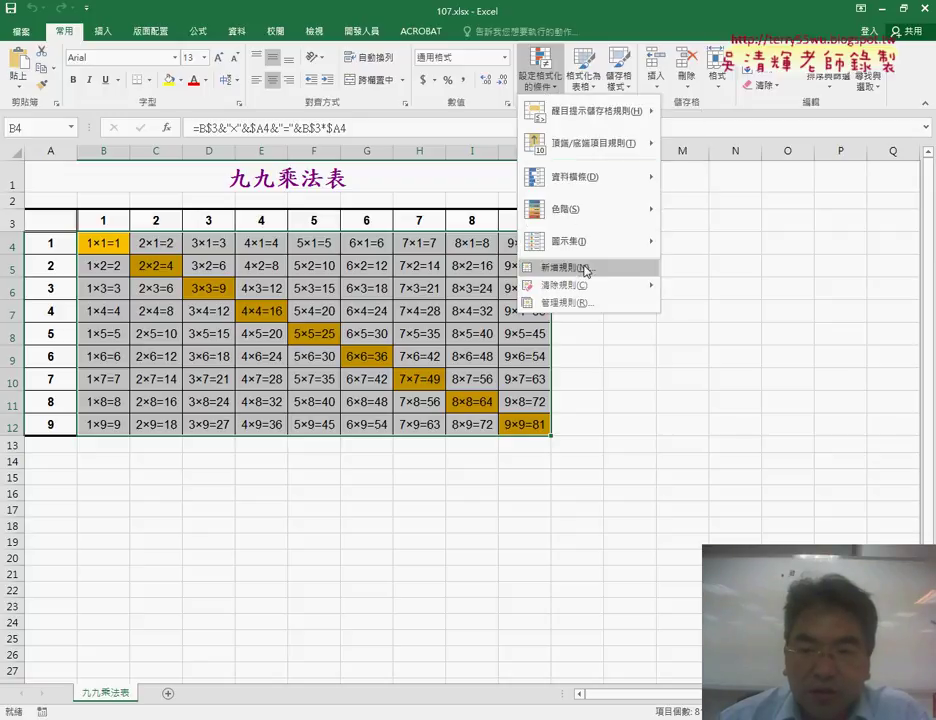
click(118, 697)
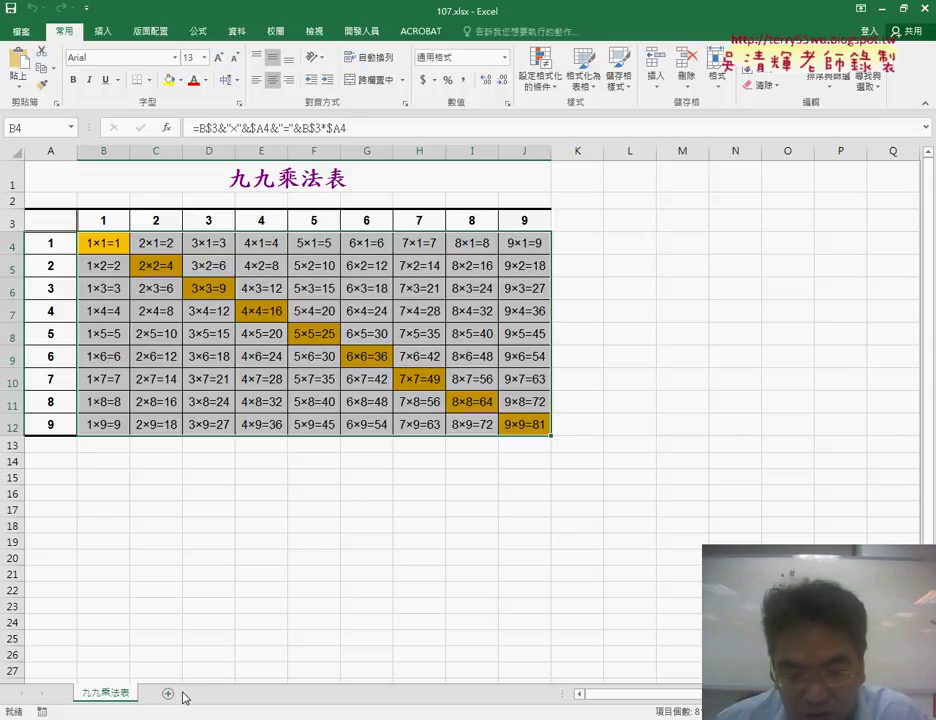
drag(122, 697, 180, 699)
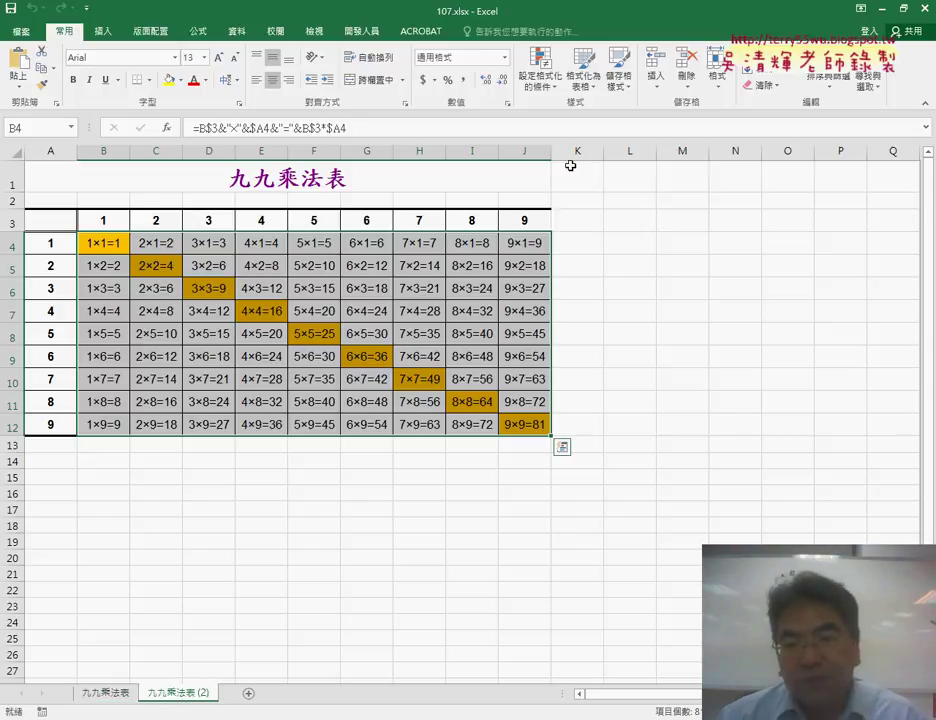
Check the conditional formatting rules for the sheet and selection, then select B4:J12
click(541, 75)
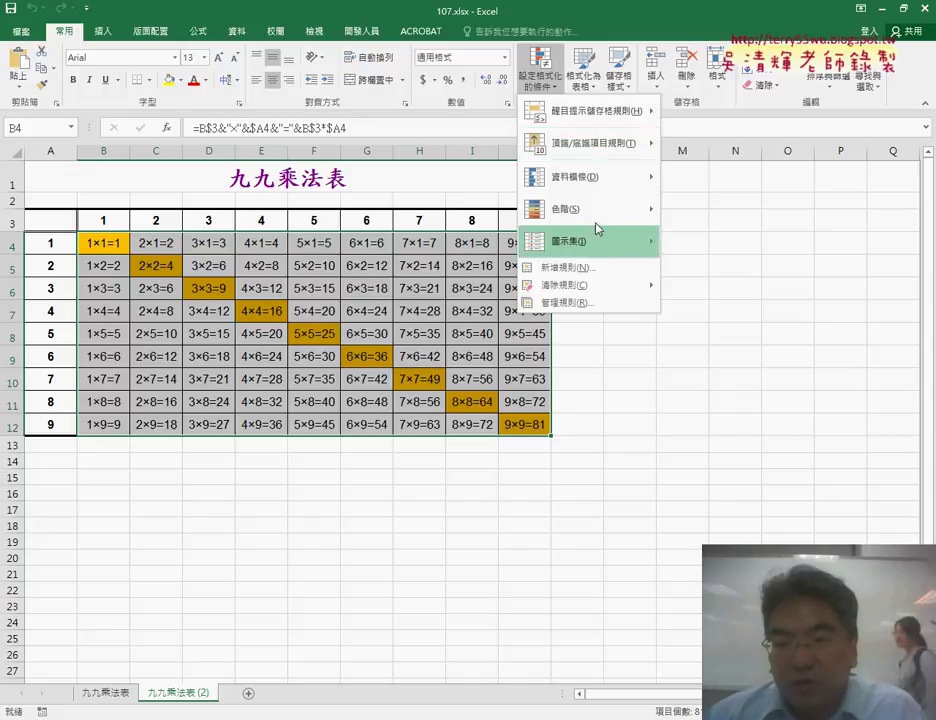
click(600, 302)
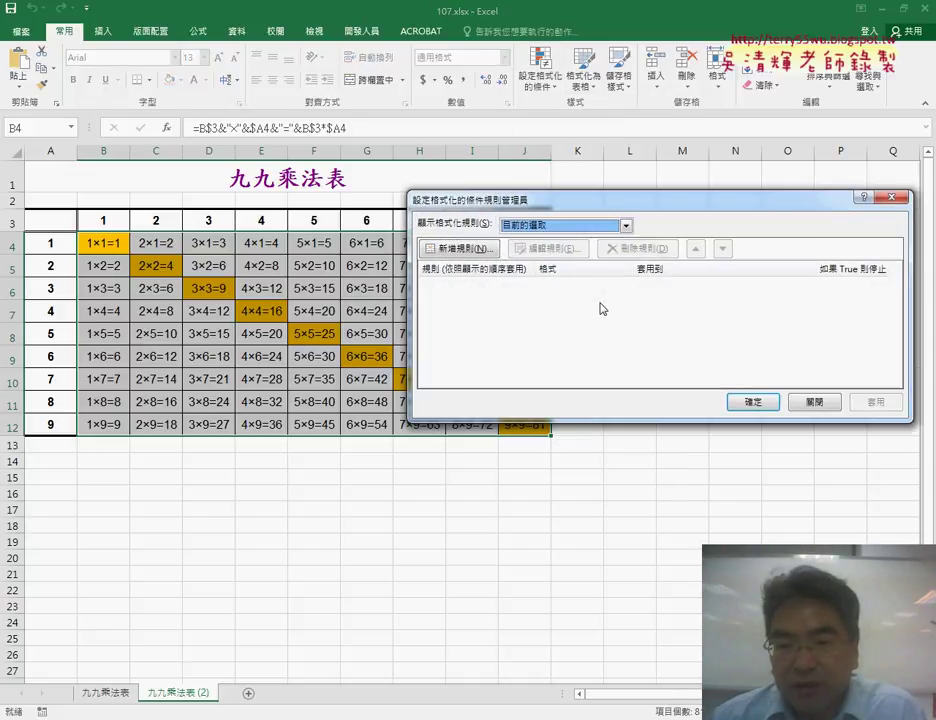
click(566, 229)
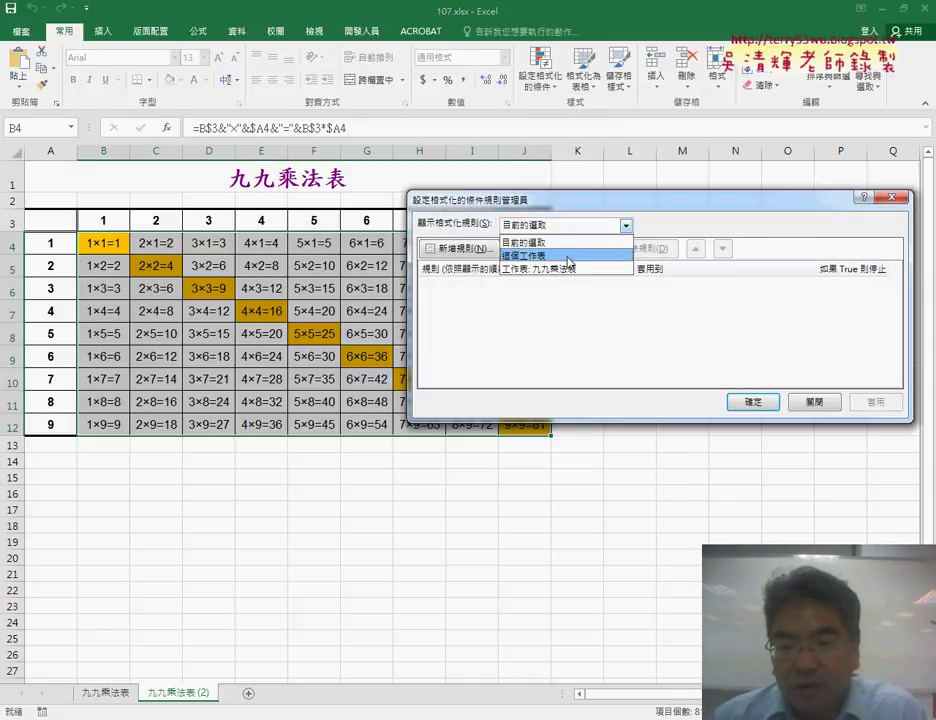
click(568, 257)
click(566, 226)
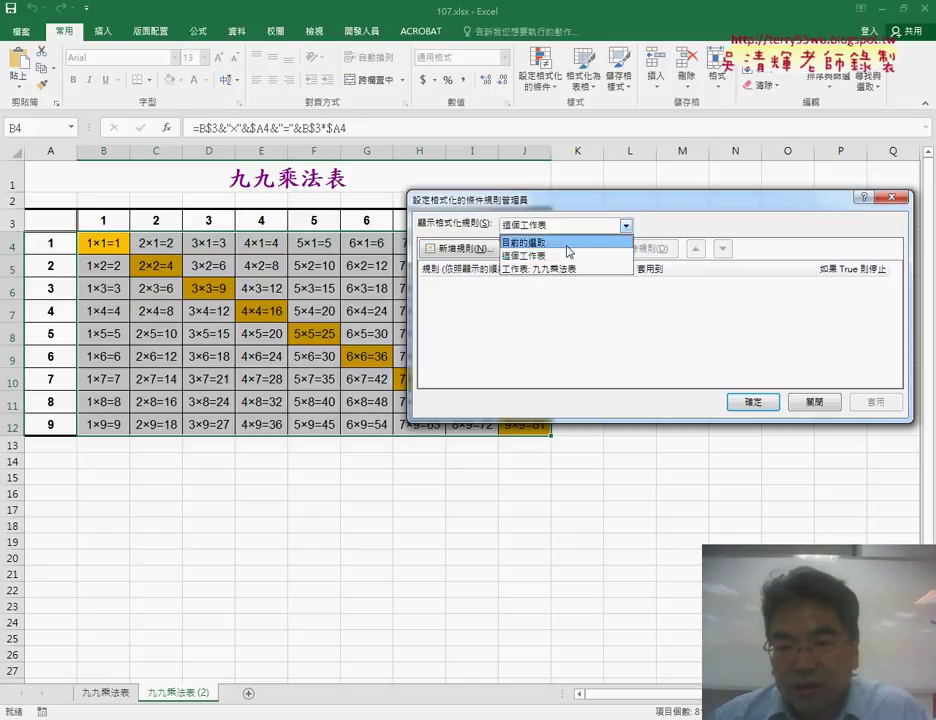
click(566, 268)
click(566, 228)
click(535, 243)
click(806, 400)
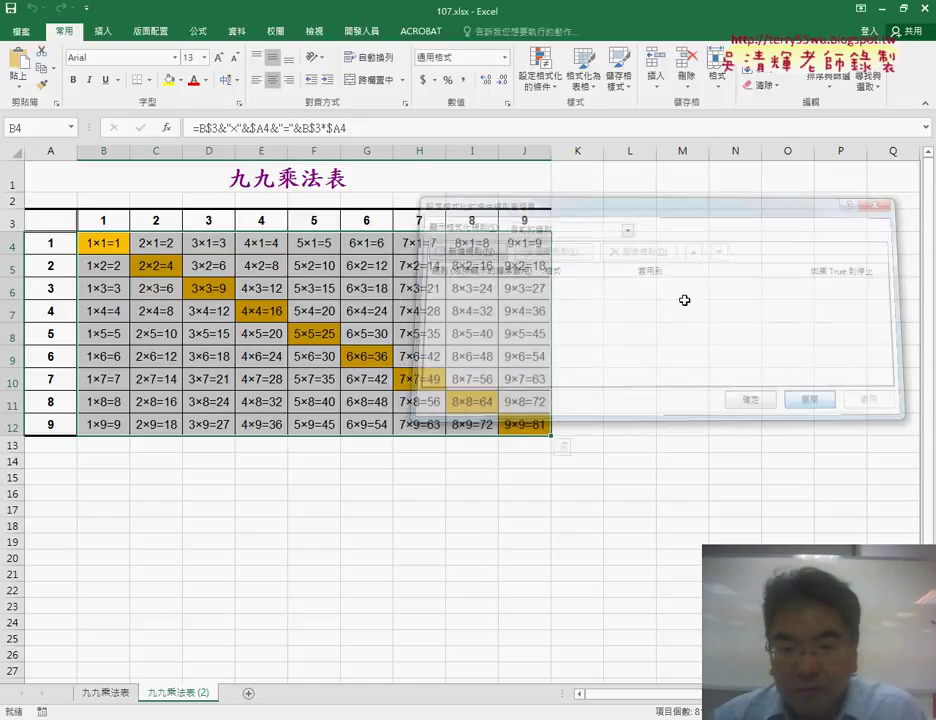
click(419, 265)
drag(111, 238, 539, 428)
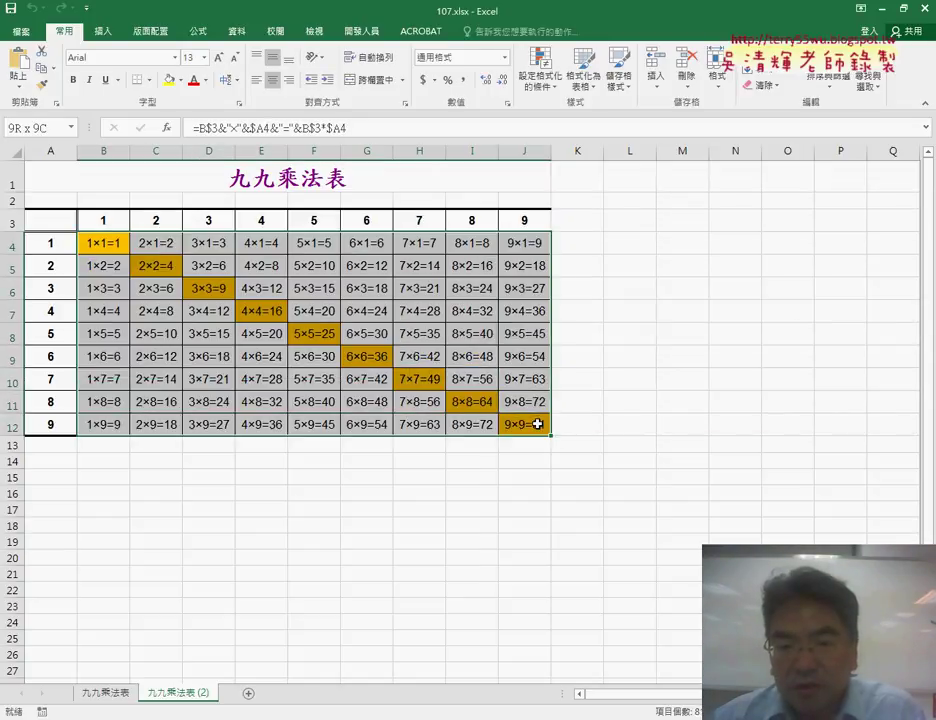
Delete the formulas in B4:J12 and set its fill to No Fill
key(Delete)
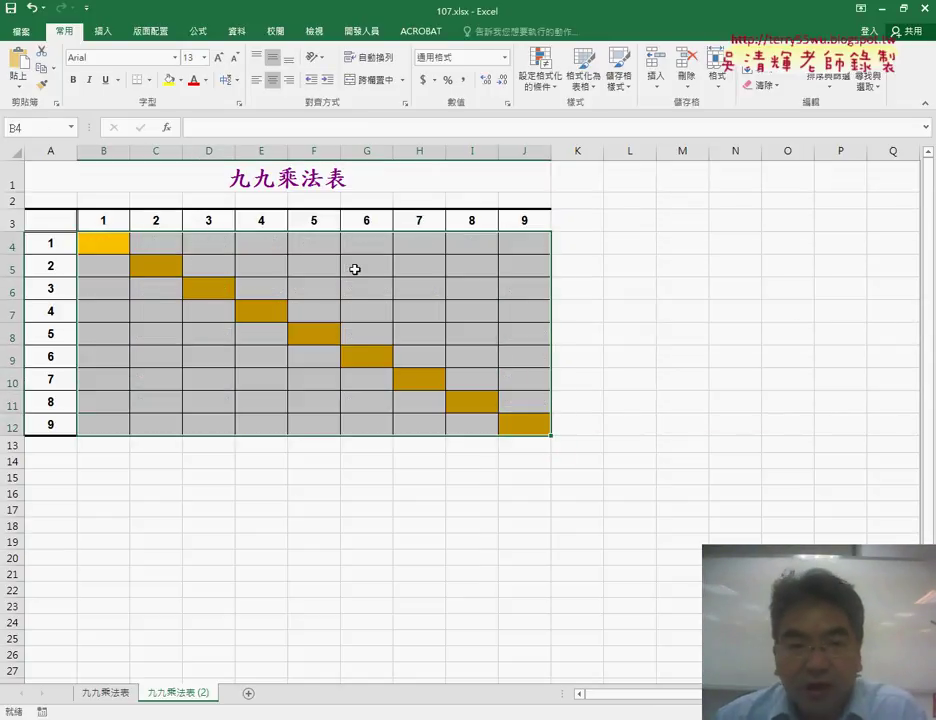
click(181, 81)
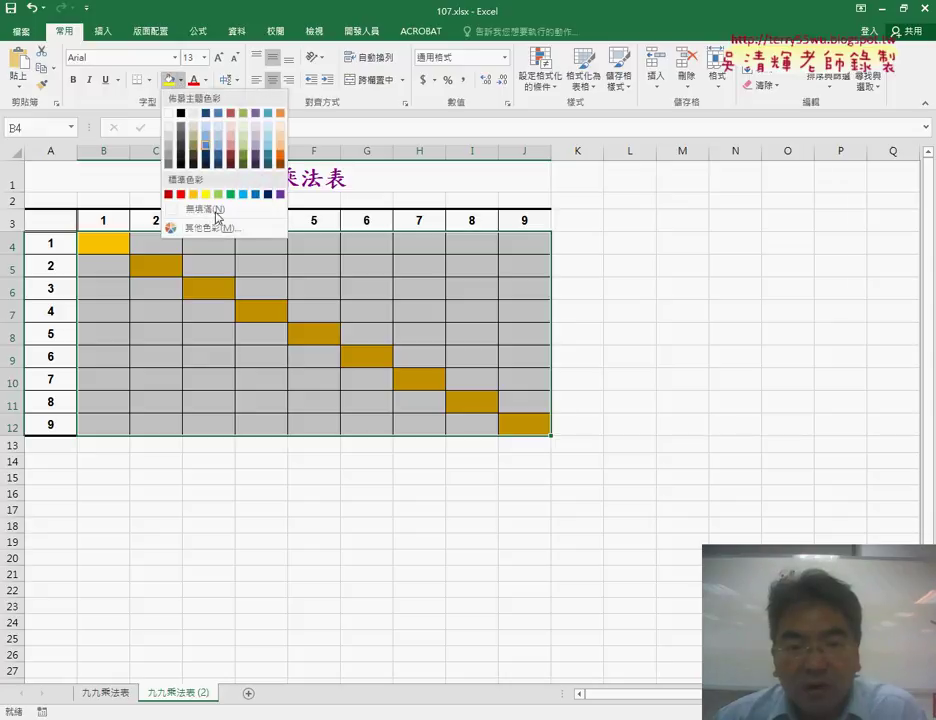
click(215, 209)
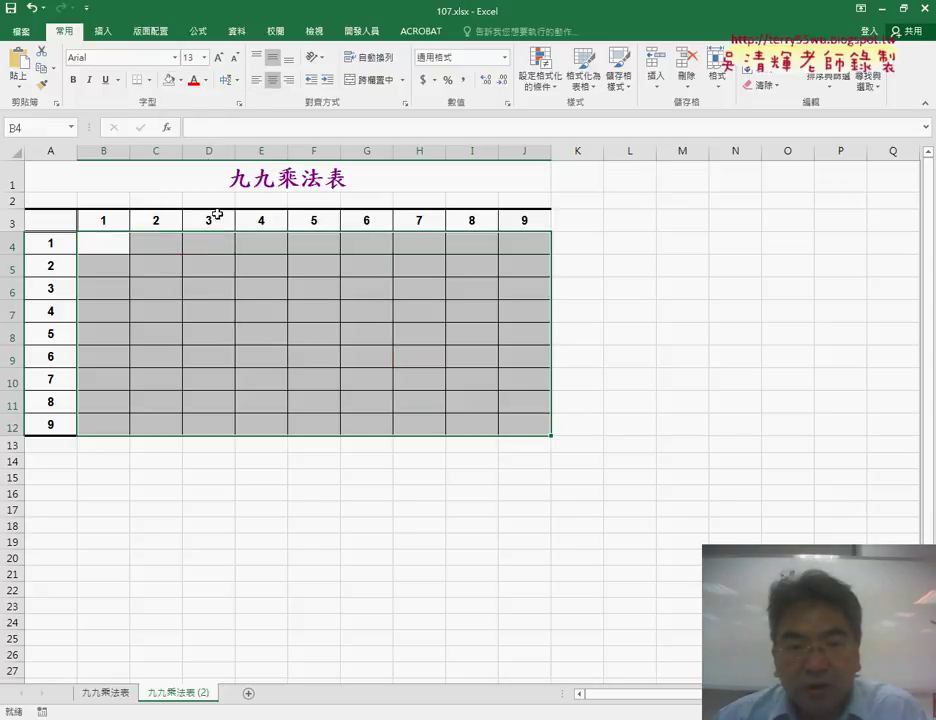
click(205, 85)
click(103, 243)
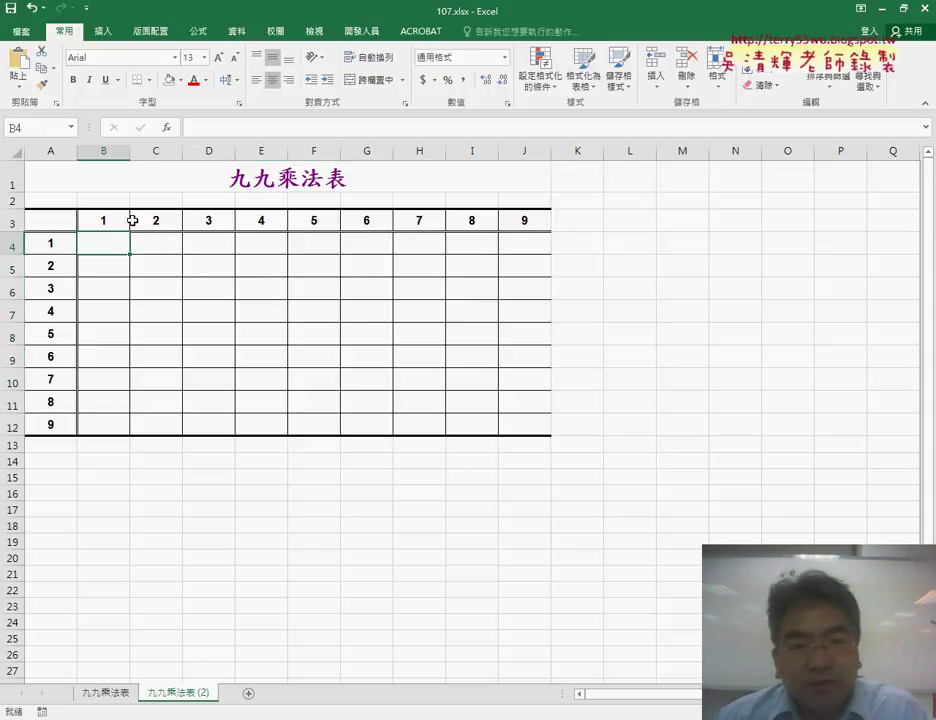
click(293, 184)
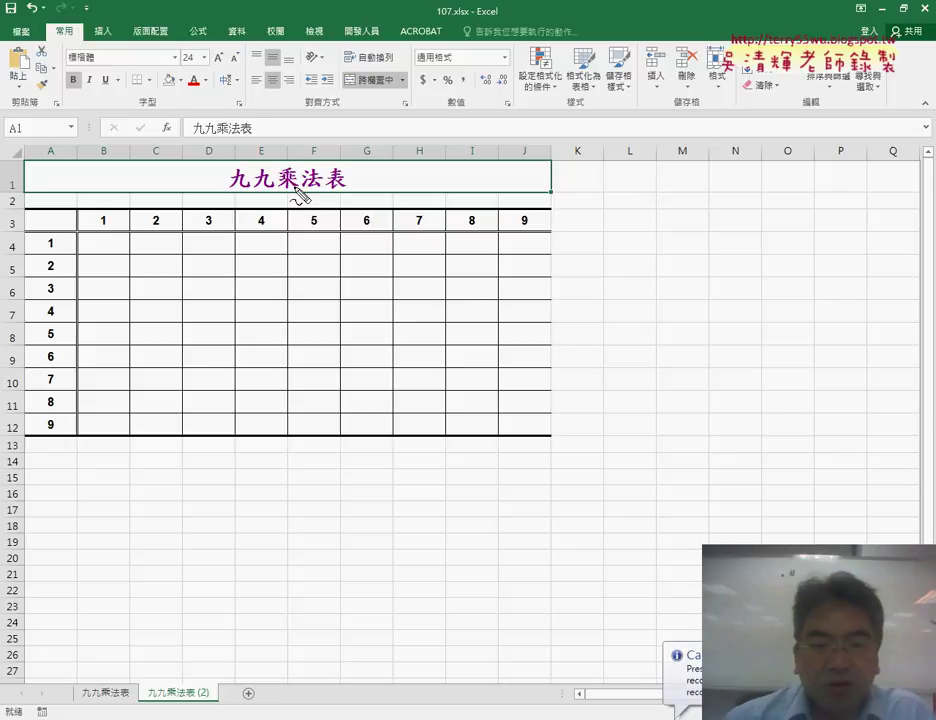
mouse_move(17, 185)
mouse_down()
mouse_move(17, 157)
mouse_move(545, 198)
mouse_up()
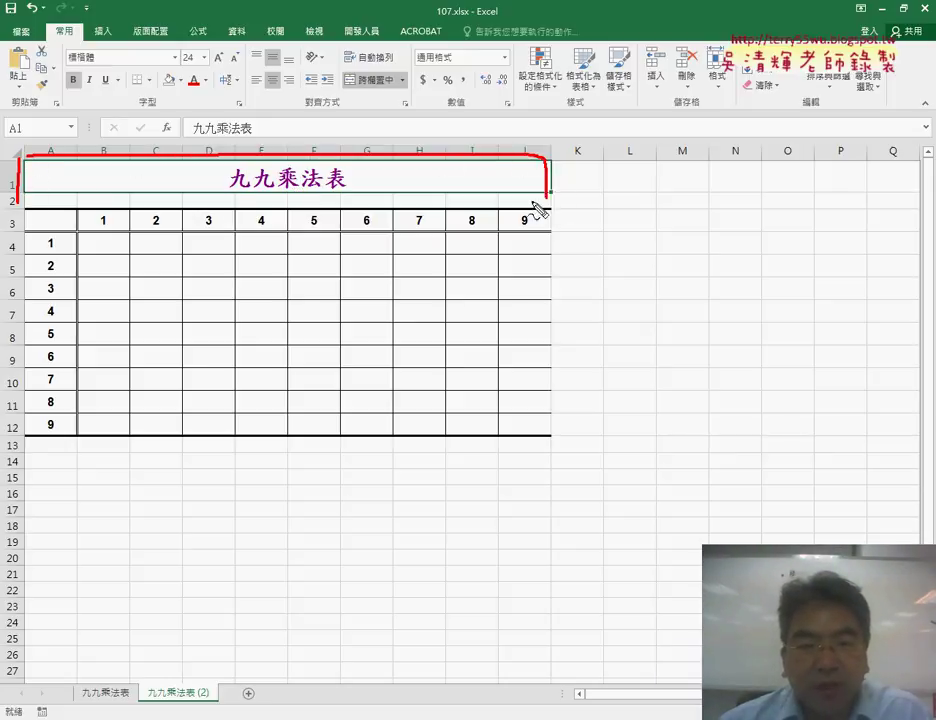
drag(42, 199, 545, 198)
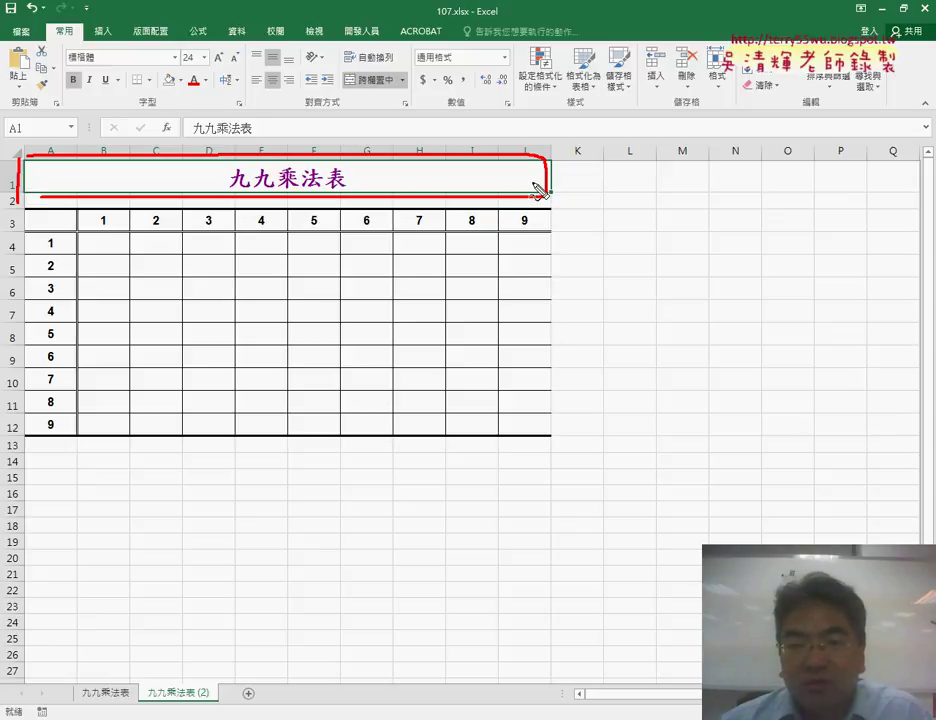
drag(283, 74, 285, 94)
mouse_move(280, 45)
mouse_down()
mouse_move(252, 120)
mouse_move(298, 118)
mouse_up()
mouse_move(453, 157)
mouse_down()
mouse_move(393, 115)
mouse_move(410, 101)
mouse_move(383, 80)
mouse_up()
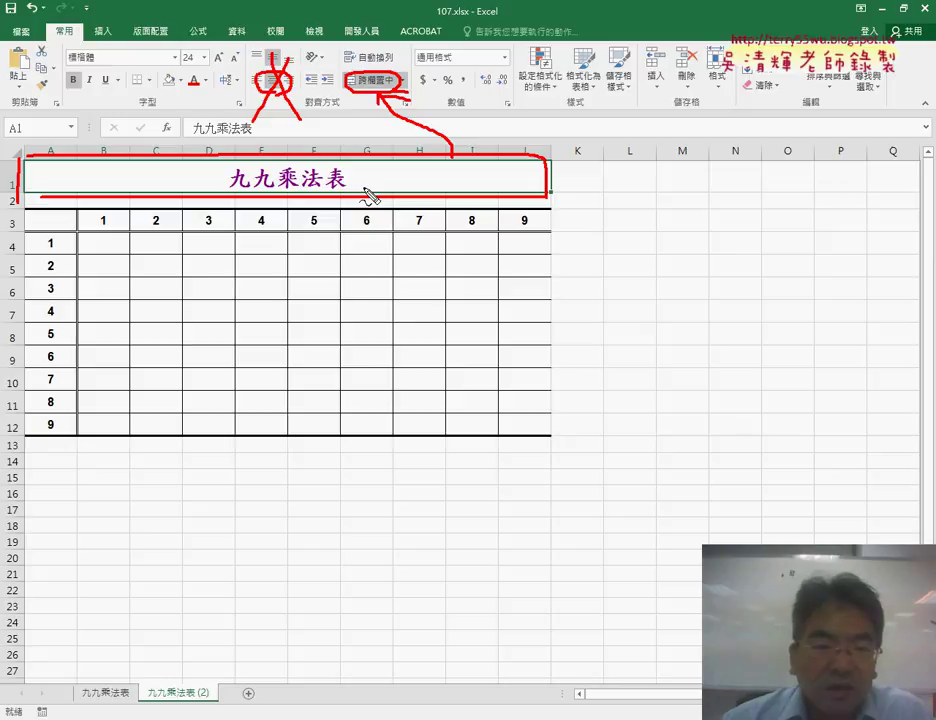
drag(12, 214, 10, 216)
drag(92, 226, 527, 224)
drag(40, 240, 51, 432)
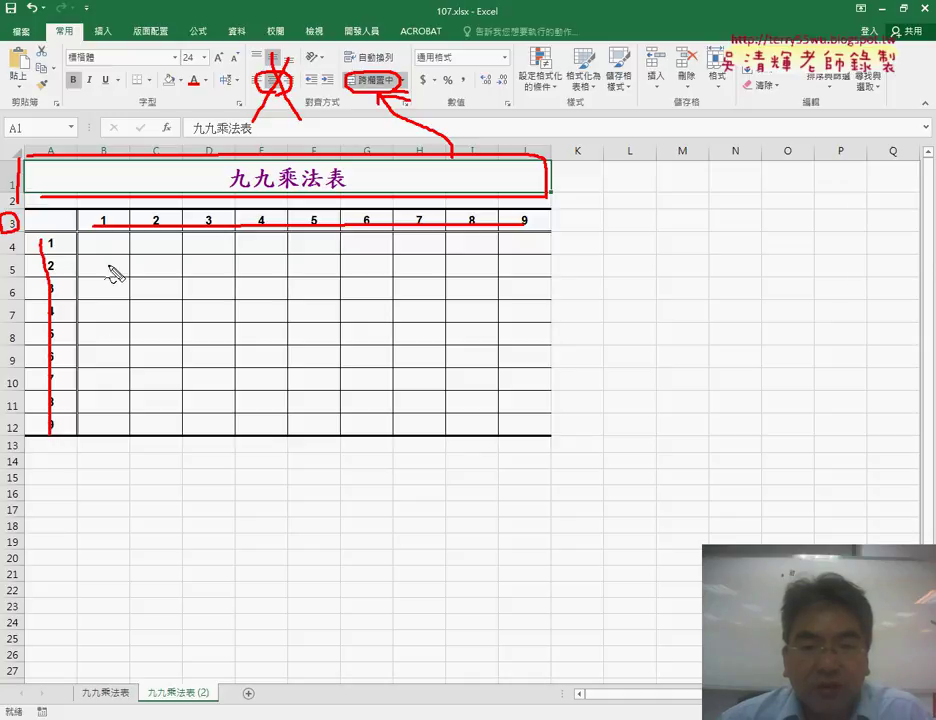
key(Escape)
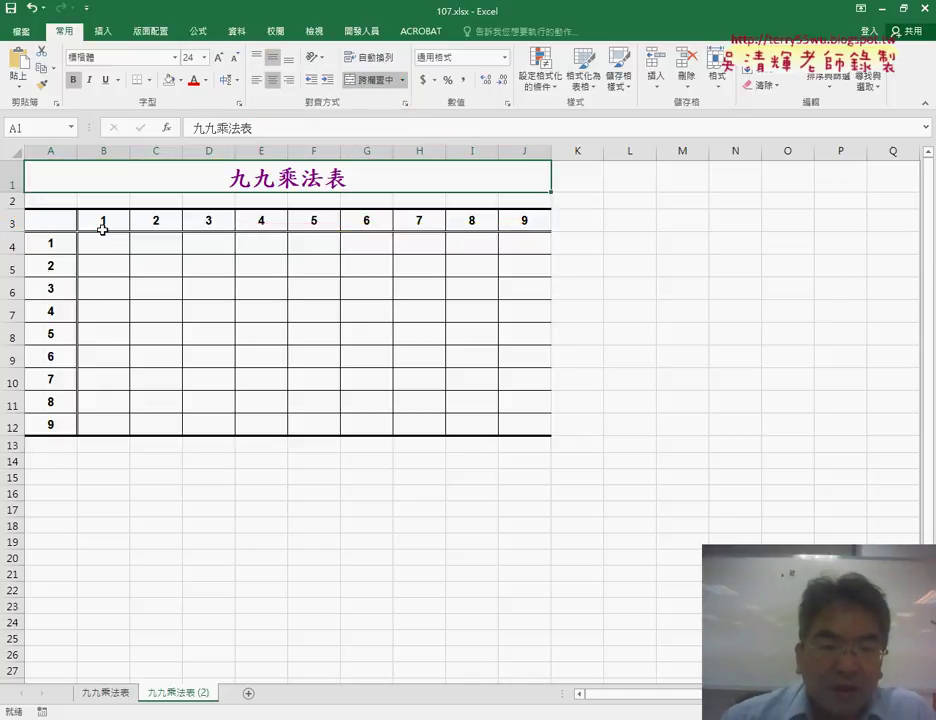
click(117, 220)
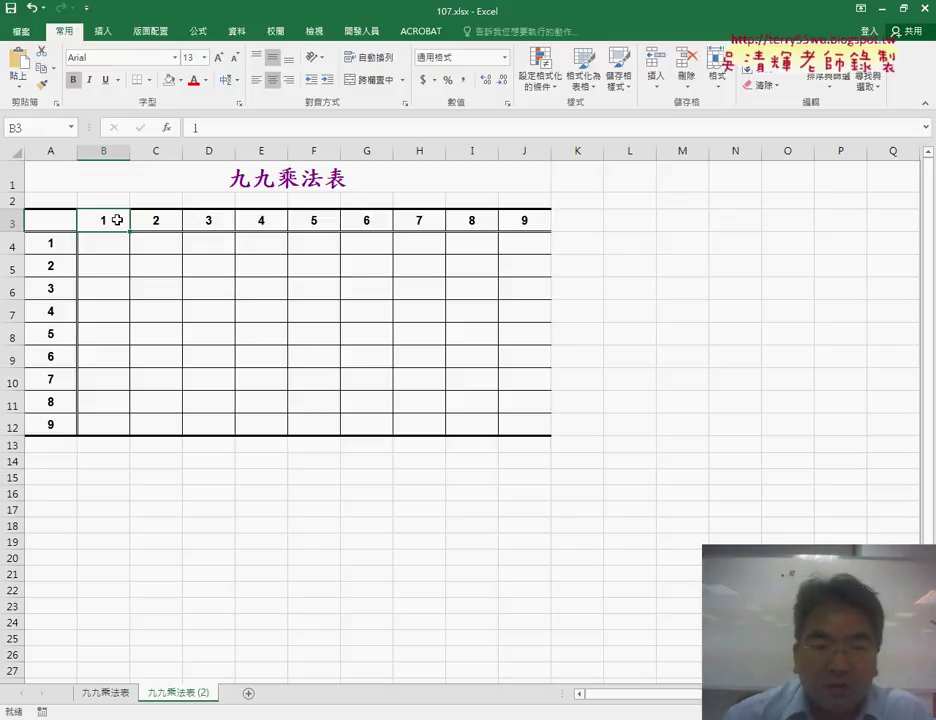
mouse_move(79, 236)
mouse_down()
mouse_move(90, 251)
mouse_move(58, 240)
mouse_move(108, 262)
mouse_up()
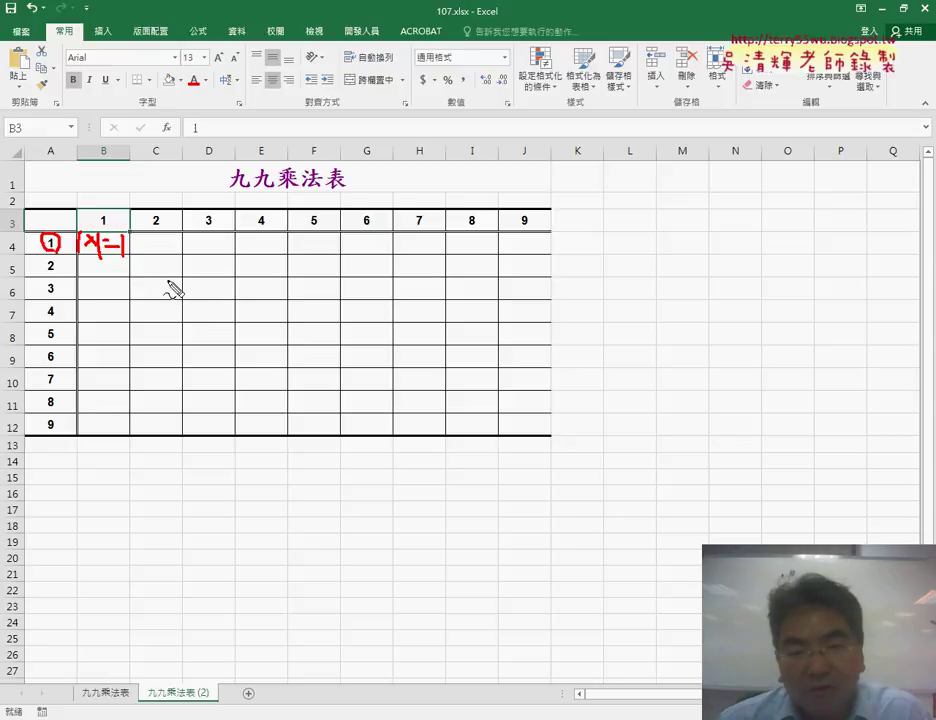
mouse_move(154, 215)
mouse_down()
mouse_move(141, 222)
mouse_move(155, 216)
mouse_up()
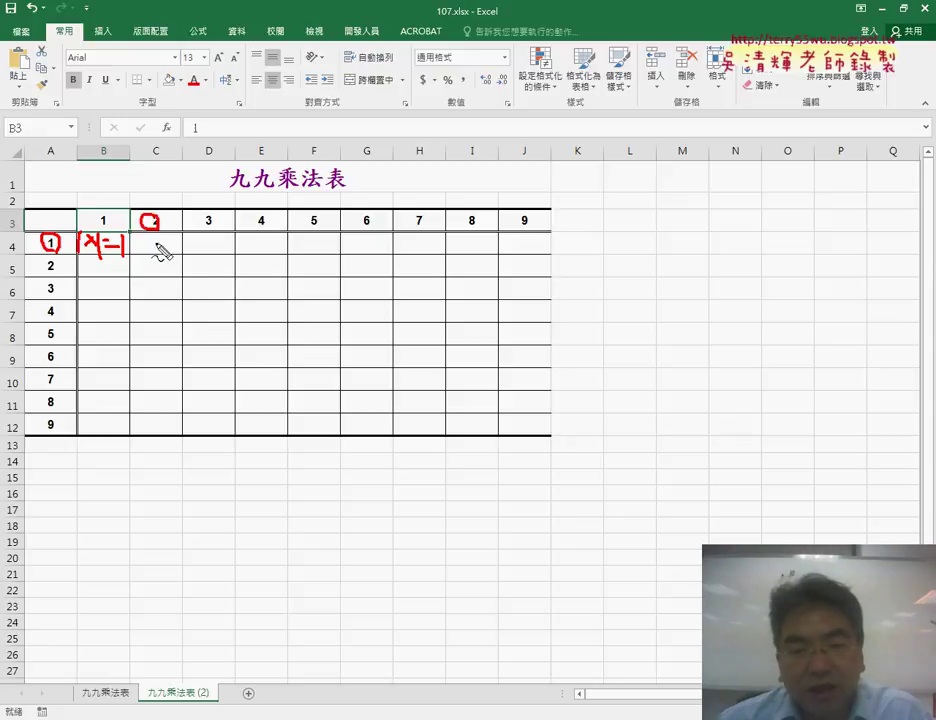
mouse_move(540, 432)
mouse_down()
mouse_move(503, 444)
mouse_move(543, 437)
mouse_up()
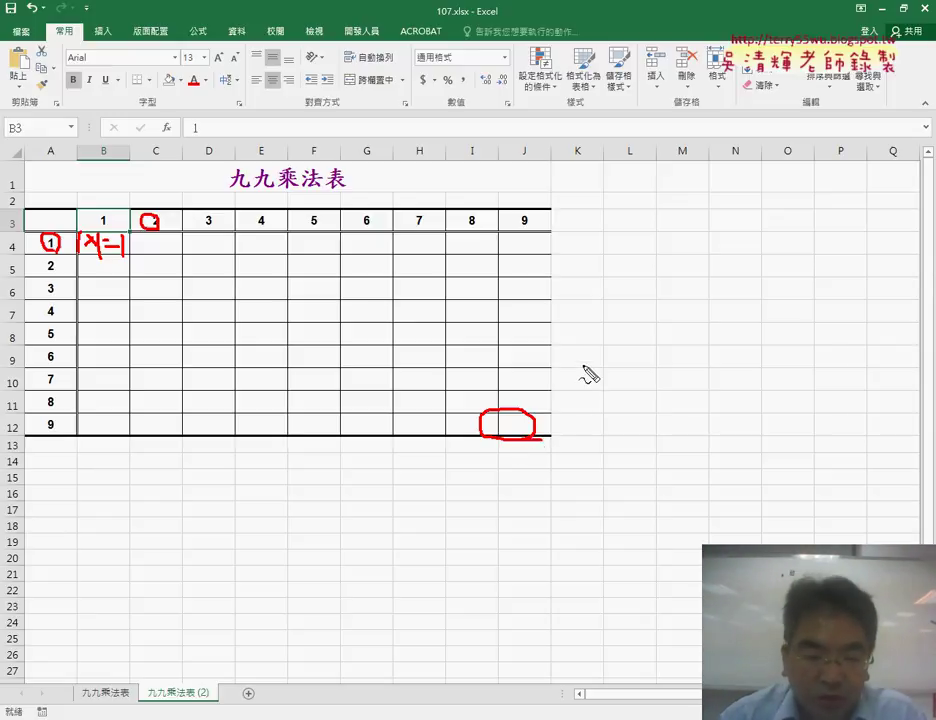
key(Escape)
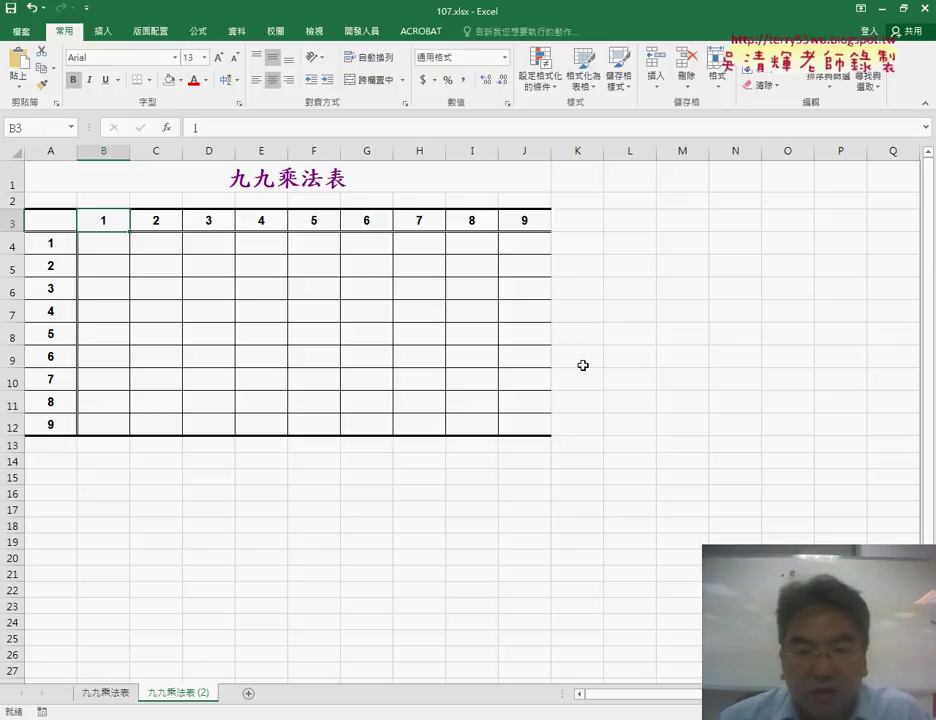
Enter =B3&"x"&A4&"="&B3*A4 in B4 so it shows 1x1=1
click(98, 240)
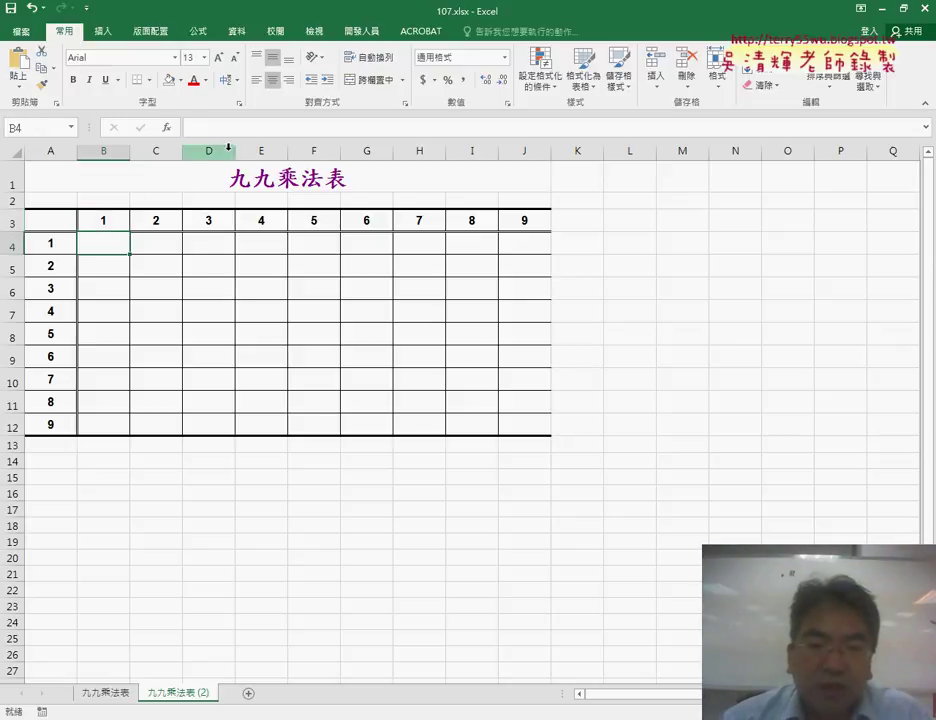
click(228, 128)
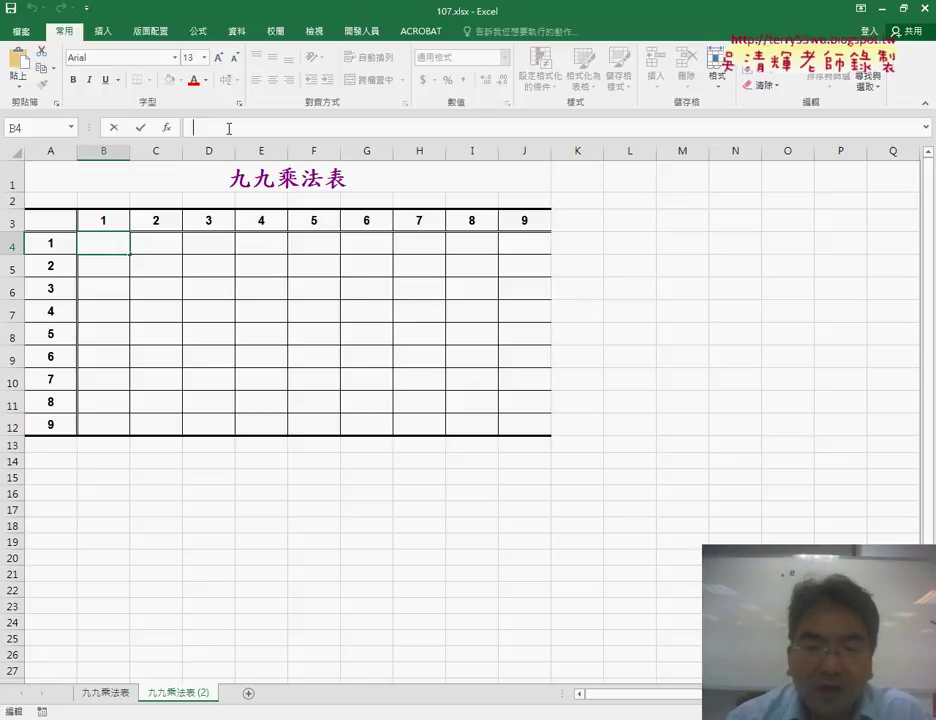
text(=)
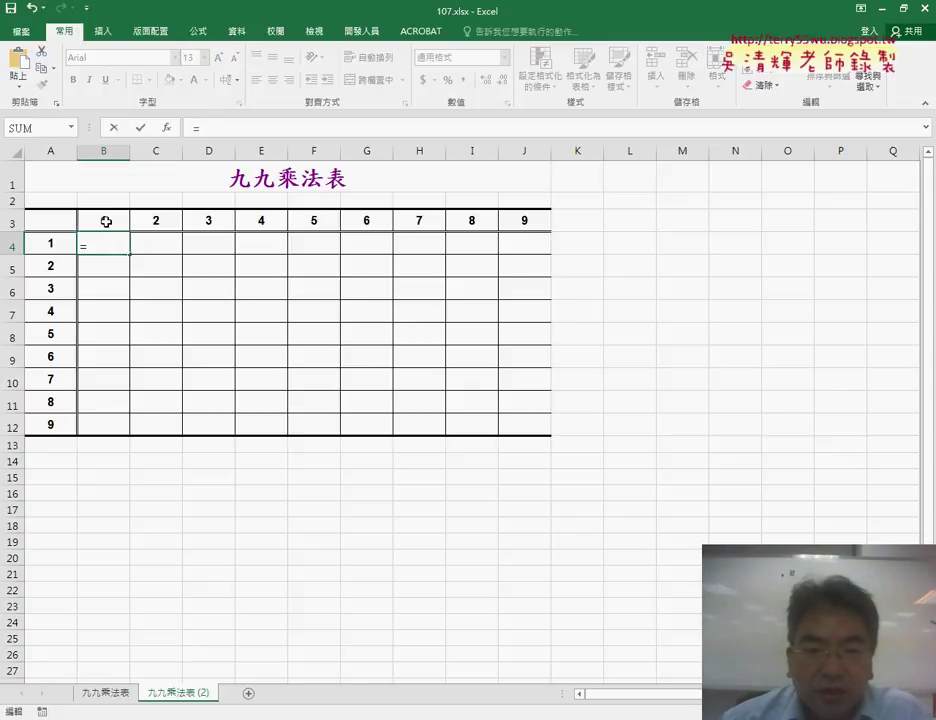
click(106, 221)
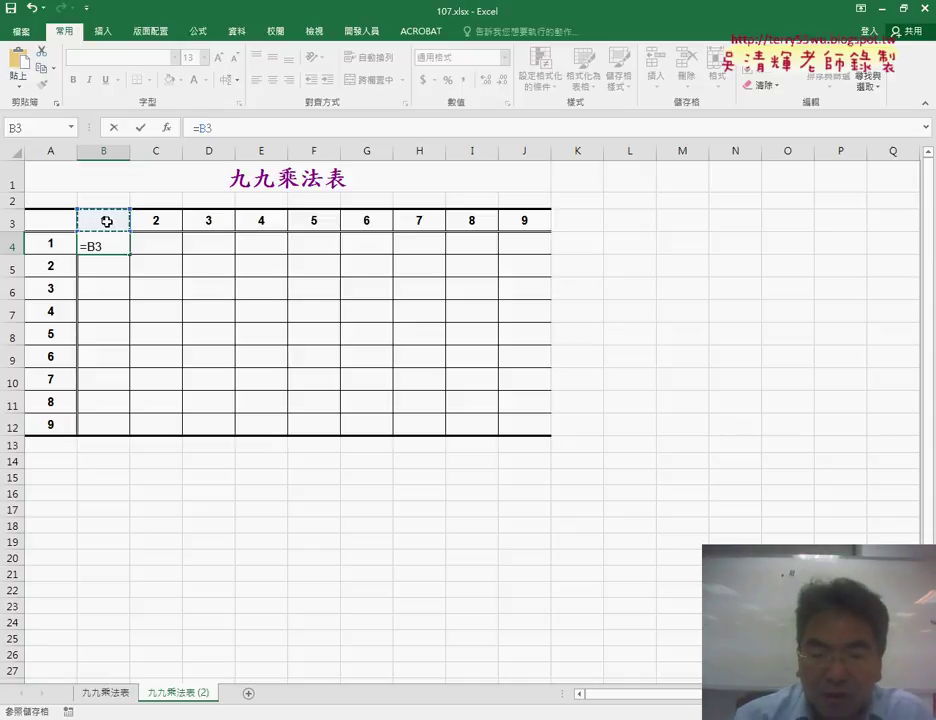
text(&)
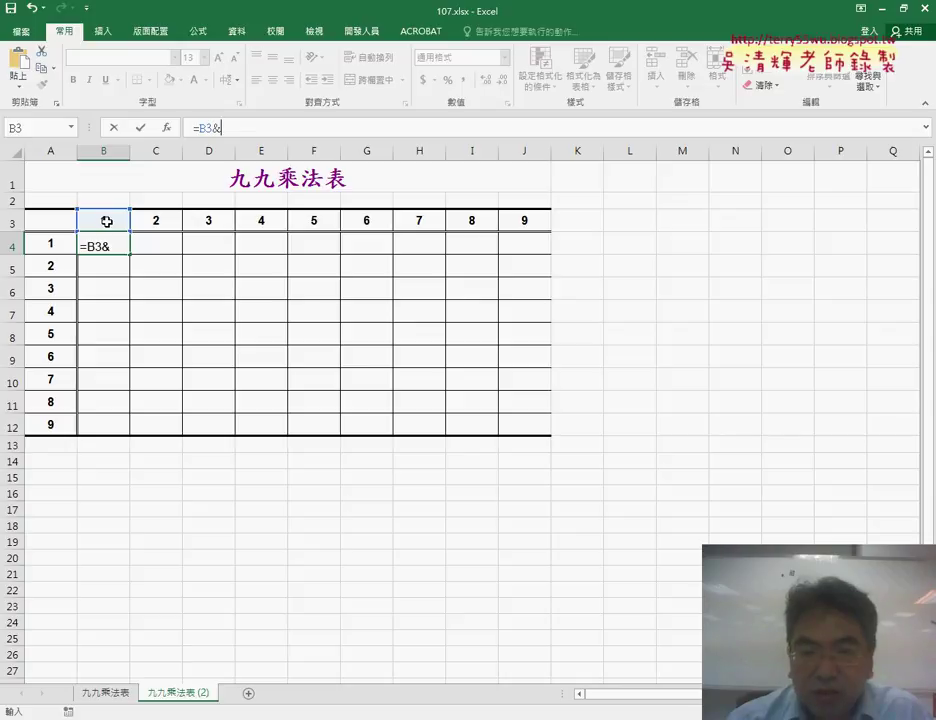
text("x)
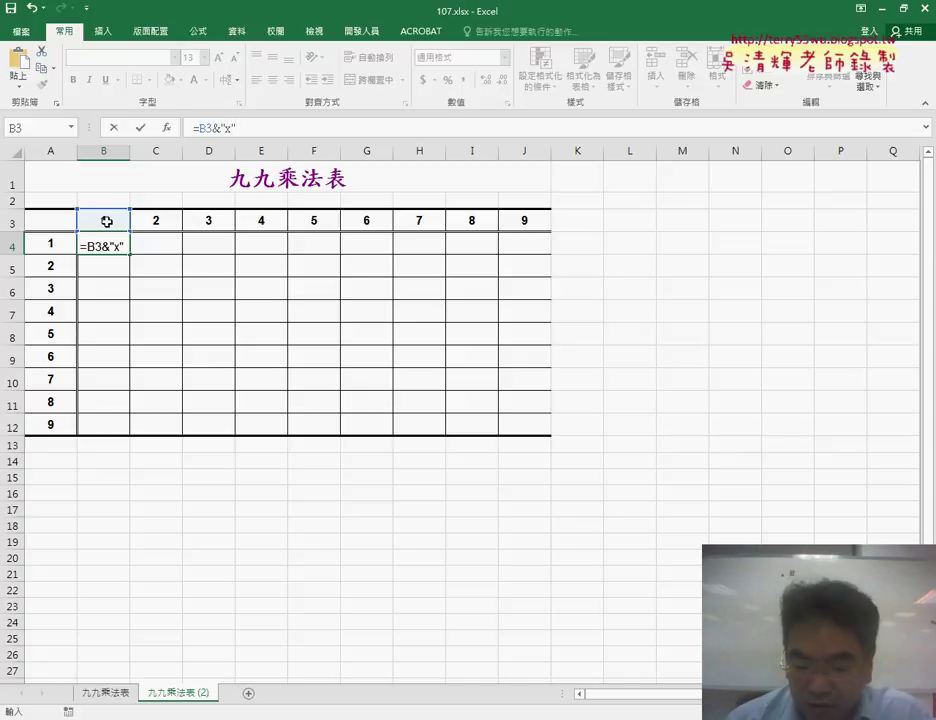
text(&)
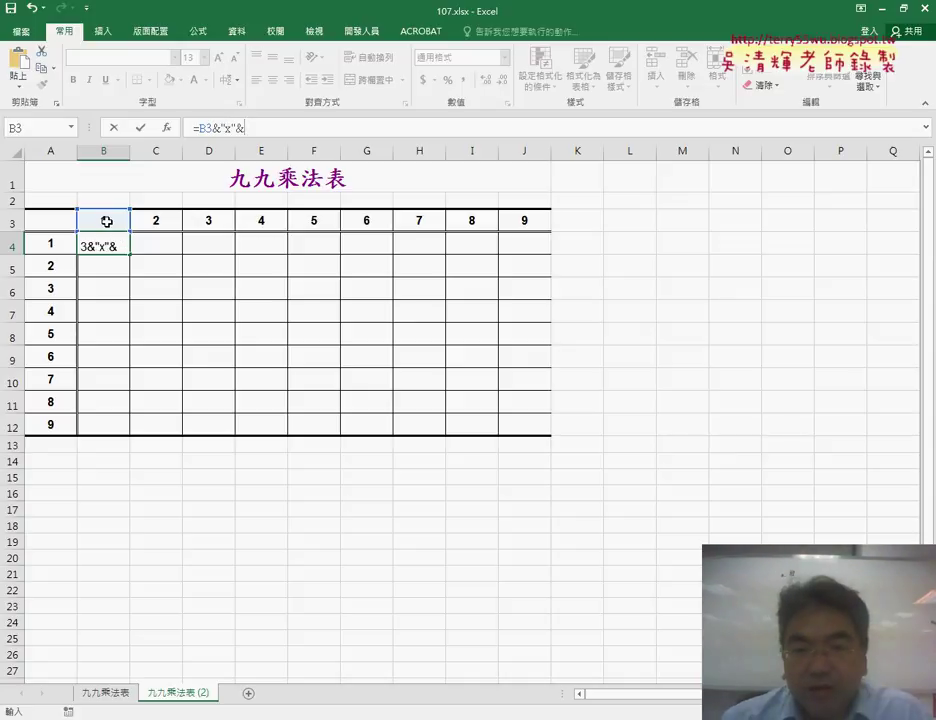
click(50, 245)
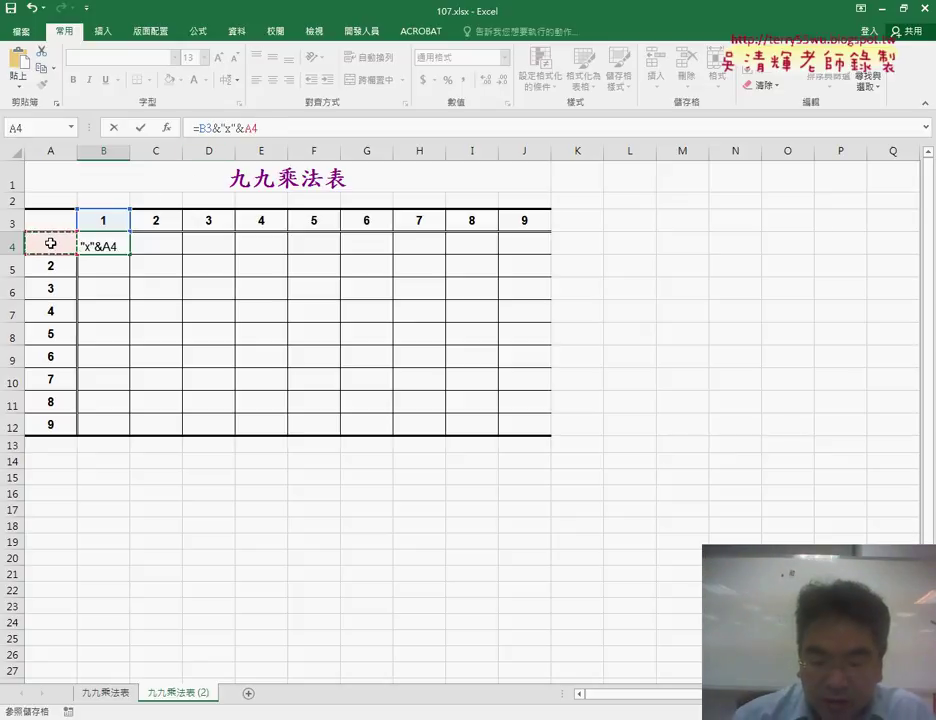
text(&")
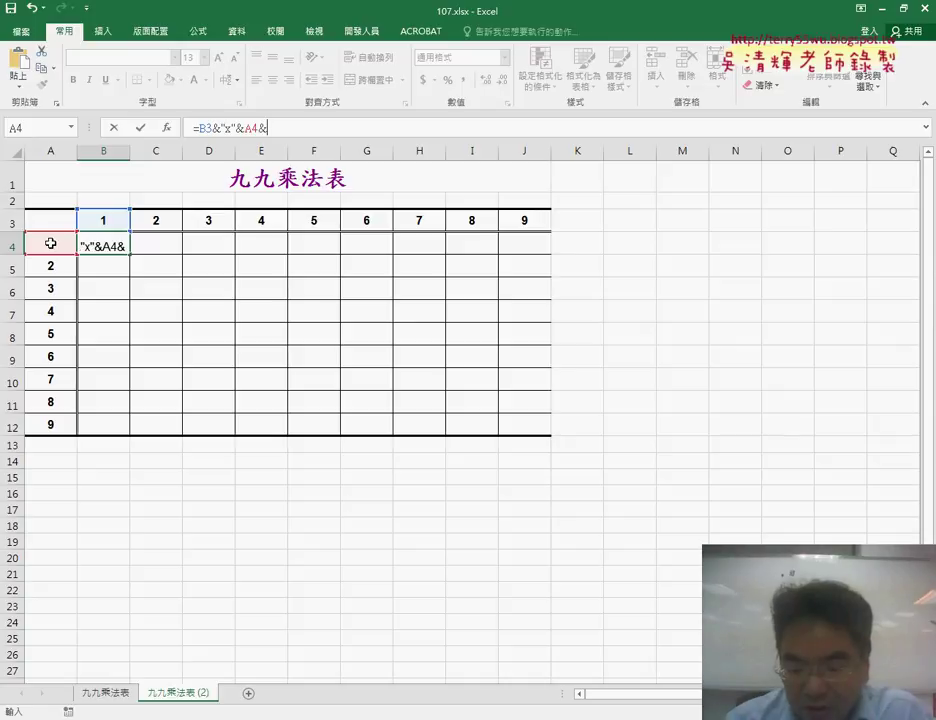
text(=")
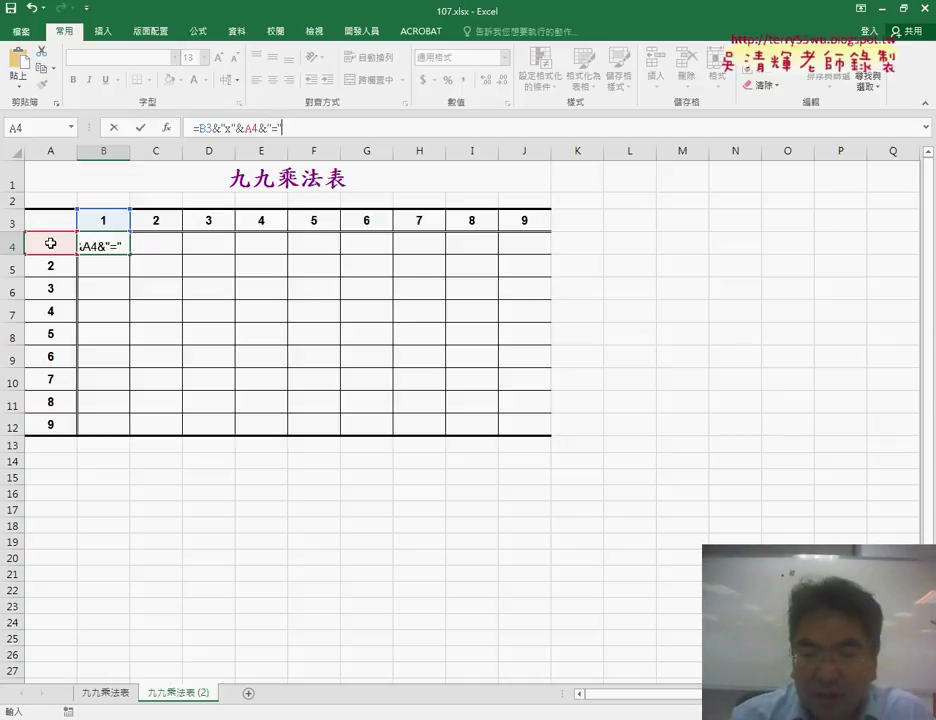
text(&)
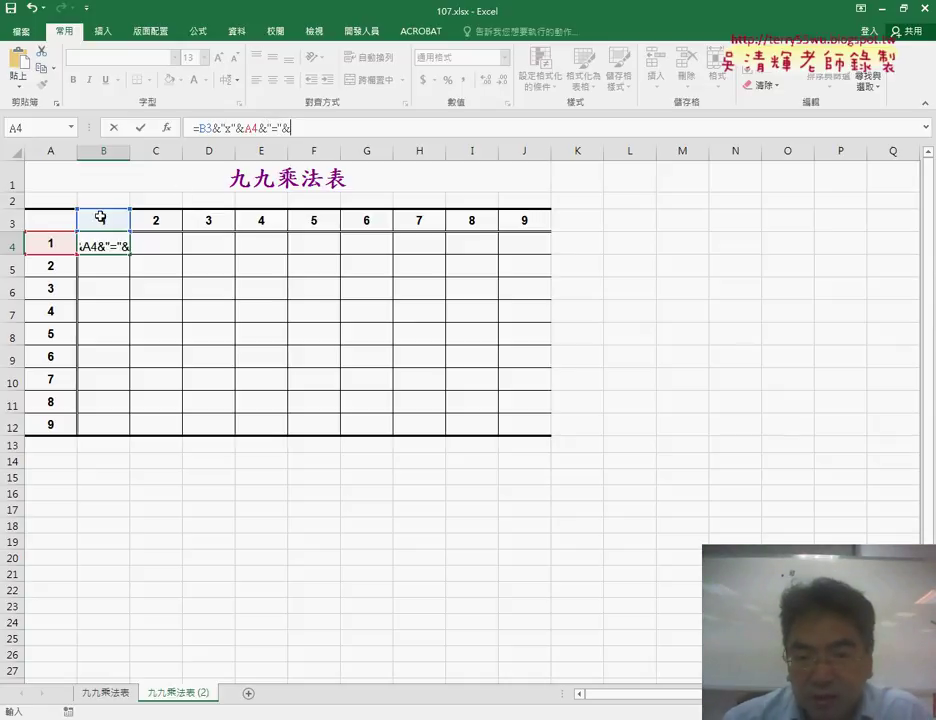
click(100, 217)
text(*)
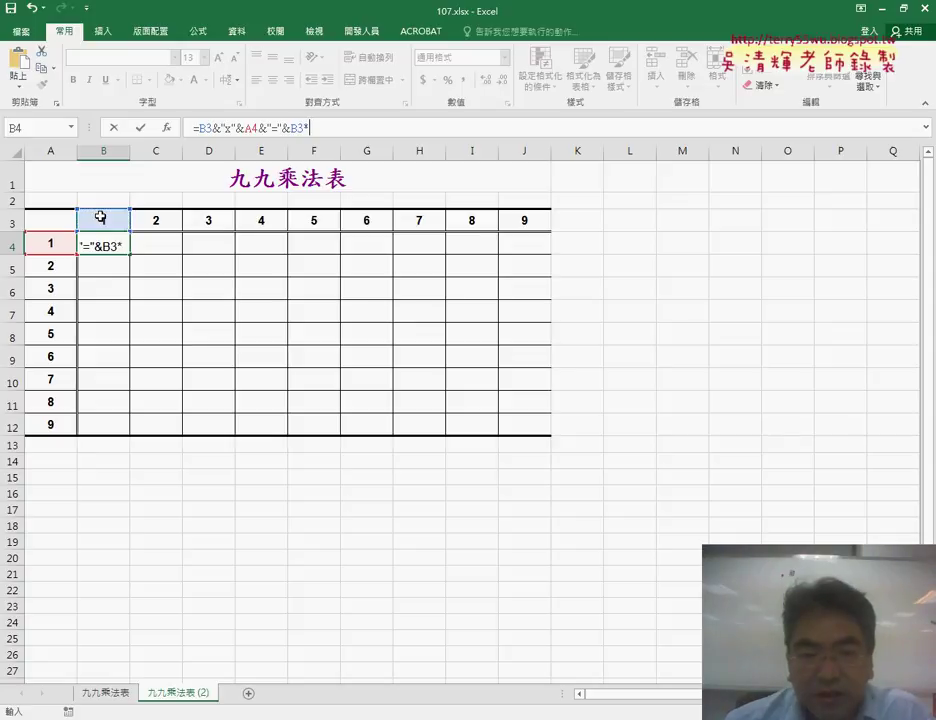
click(41, 248)
click(140, 128)
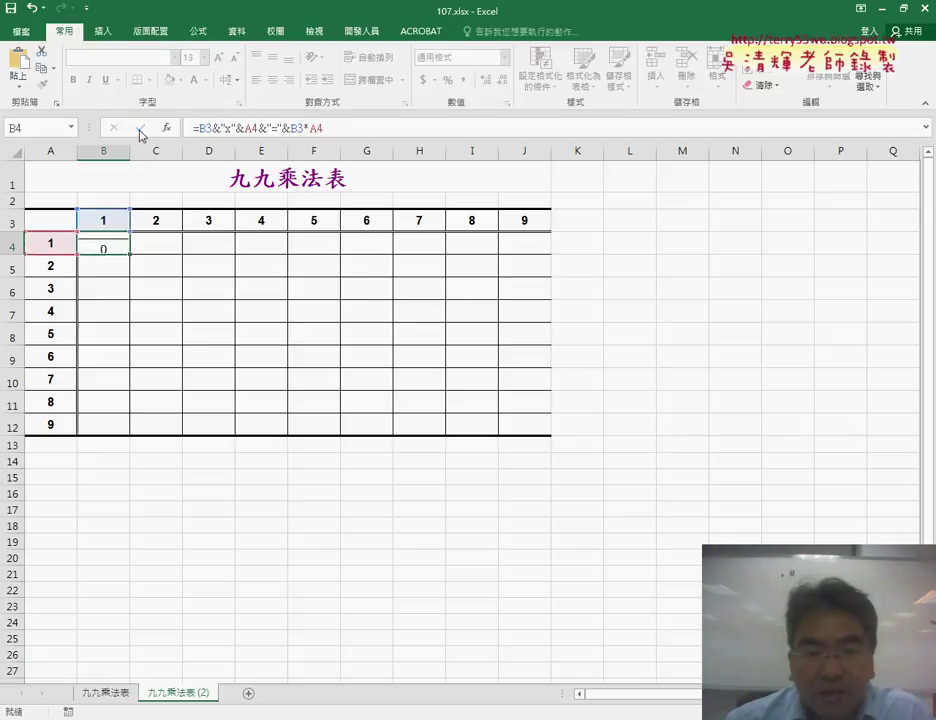
Fill B4's formula down to B12, then mark up B4's 1x1=1 result with the pen
drag(129, 256, 130, 430)
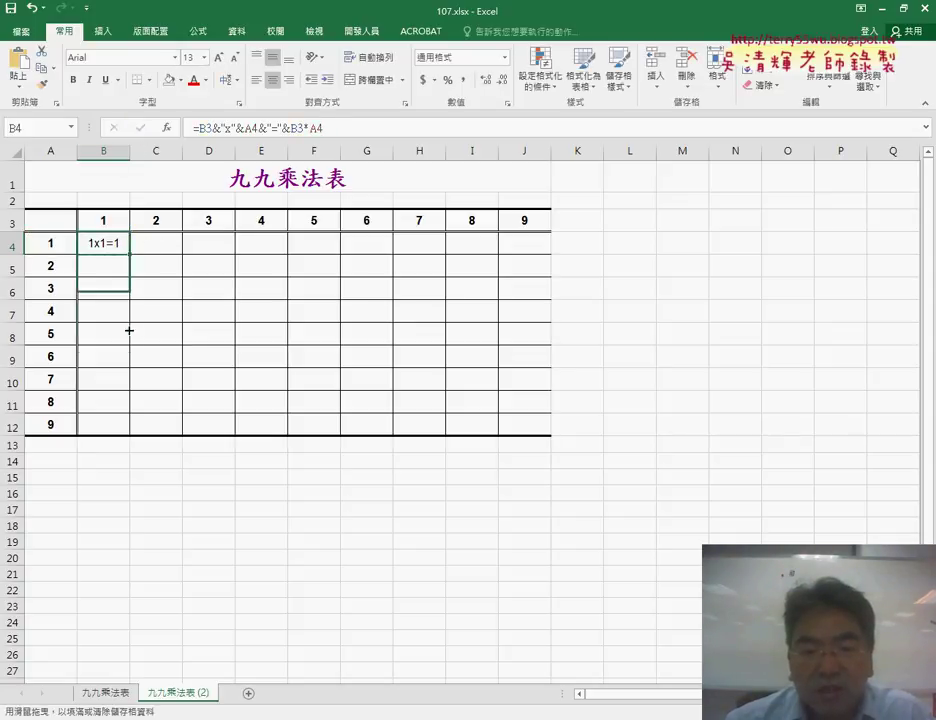
click(112, 243)
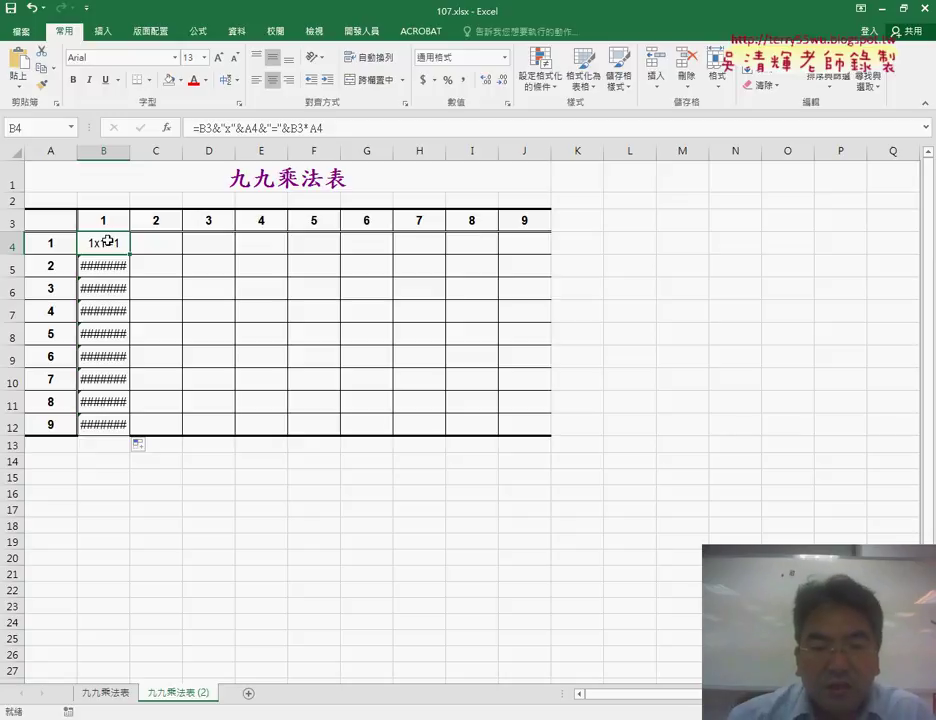
drag(92, 255, 95, 237)
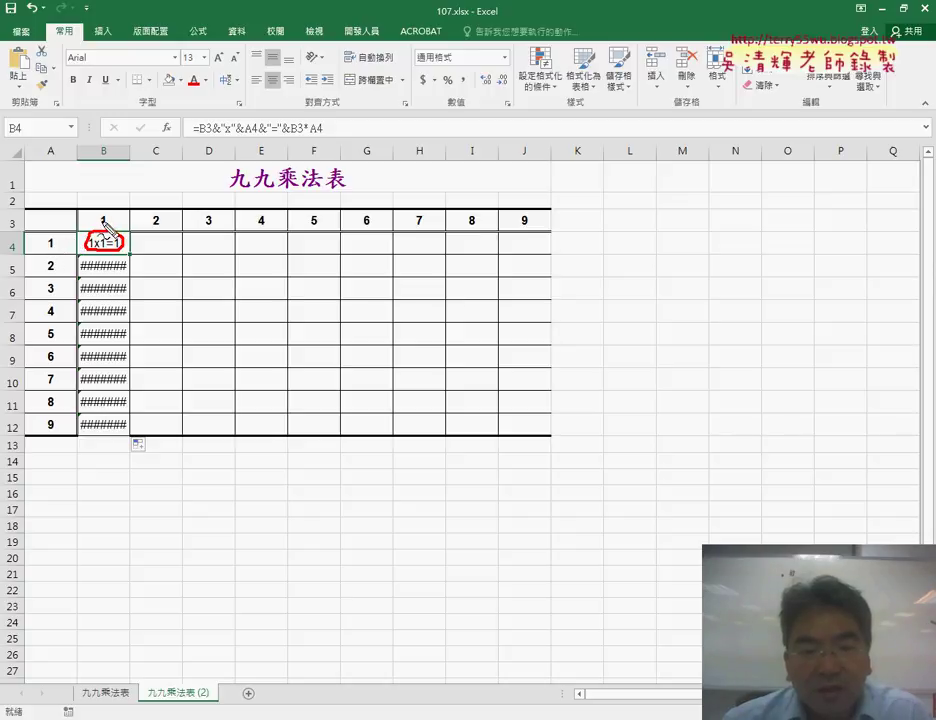
drag(90, 219, 110, 235)
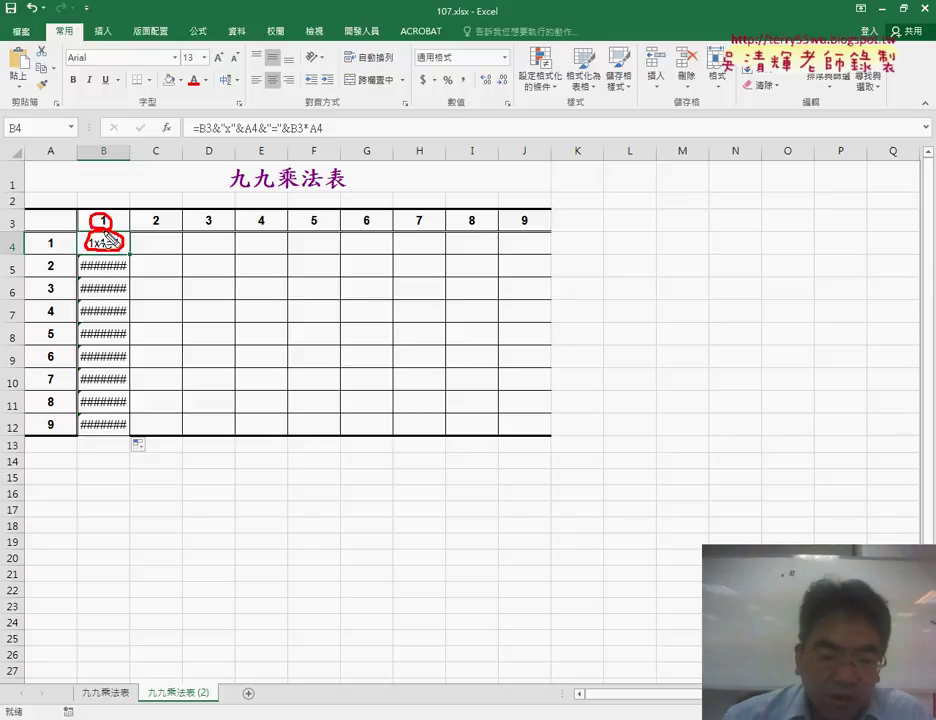
key(Escape)
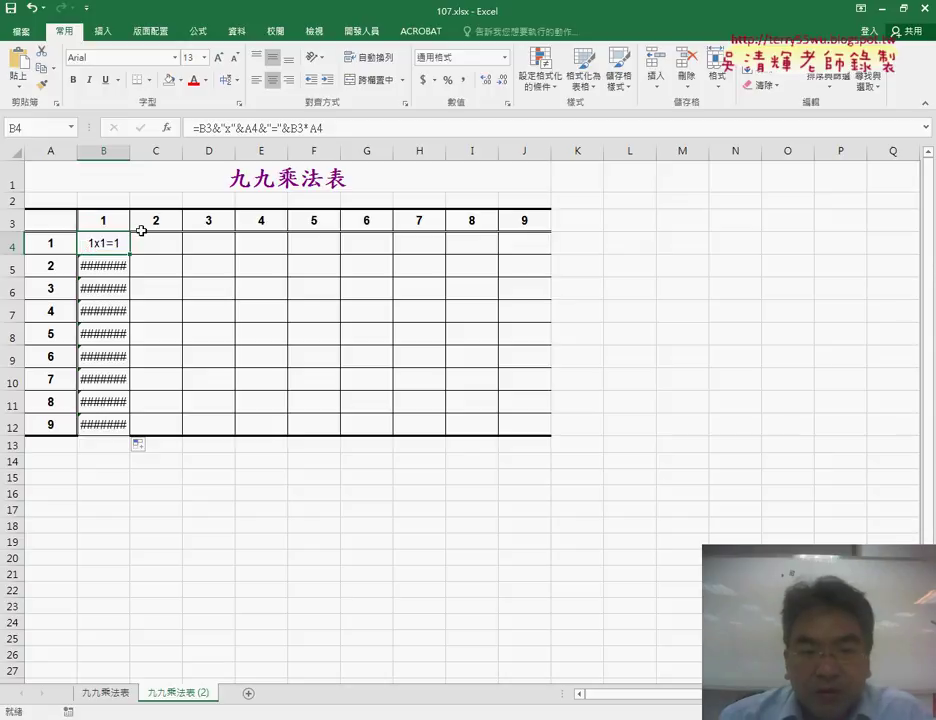
click(103, 267)
click(105, 245)
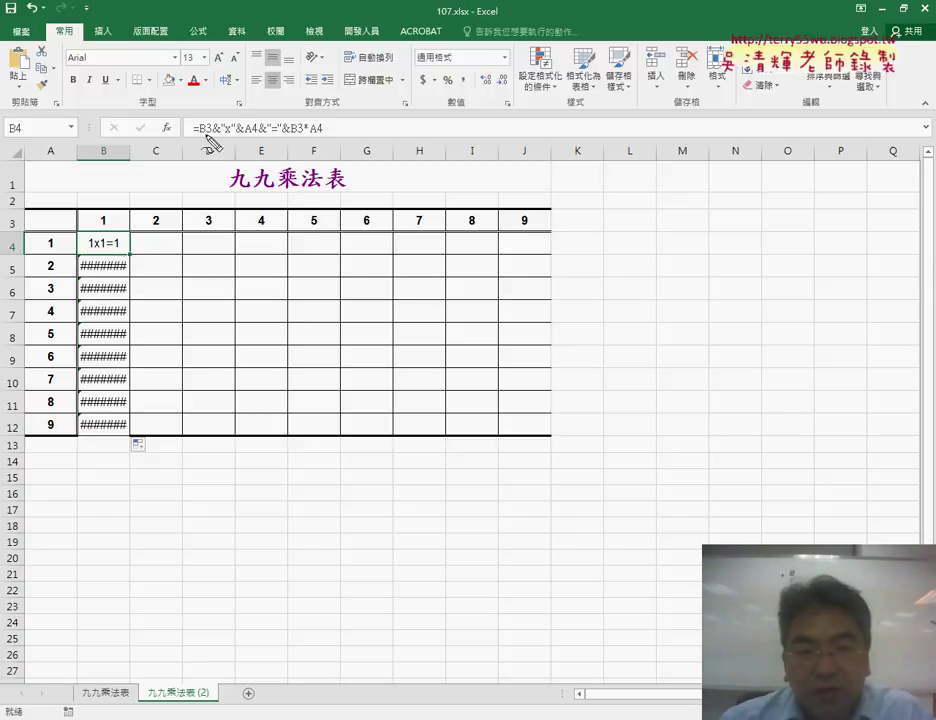
drag(207, 80, 210, 105)
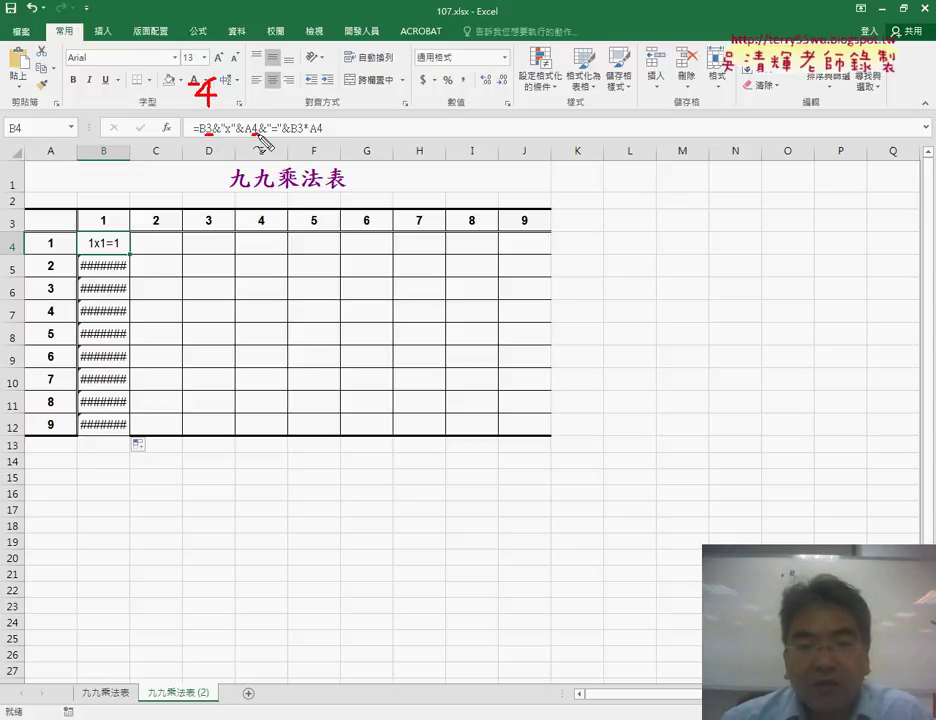
drag(264, 83, 259, 115)
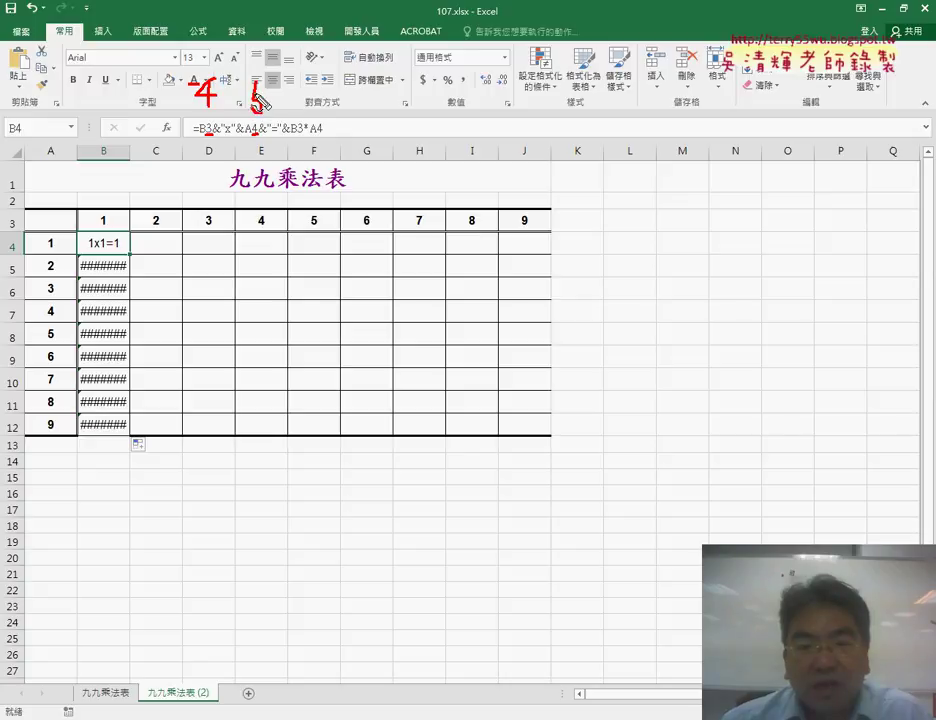
mouse_move(300, 86)
mouse_down()
mouse_move(313, 102)
mouse_move(304, 113)
mouse_move(324, 133)
mouse_move(329, 108)
mouse_move(355, 89)
mouse_up()
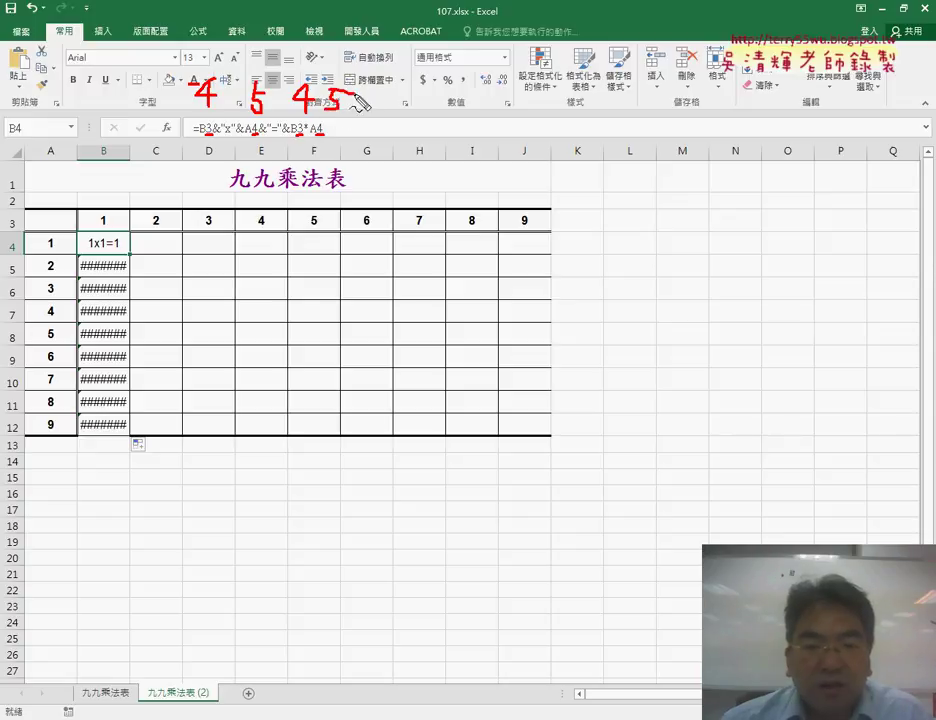
mouse_move(124, 268)
mouse_down()
mouse_move(86, 273)
mouse_move(125, 263)
mouse_up()
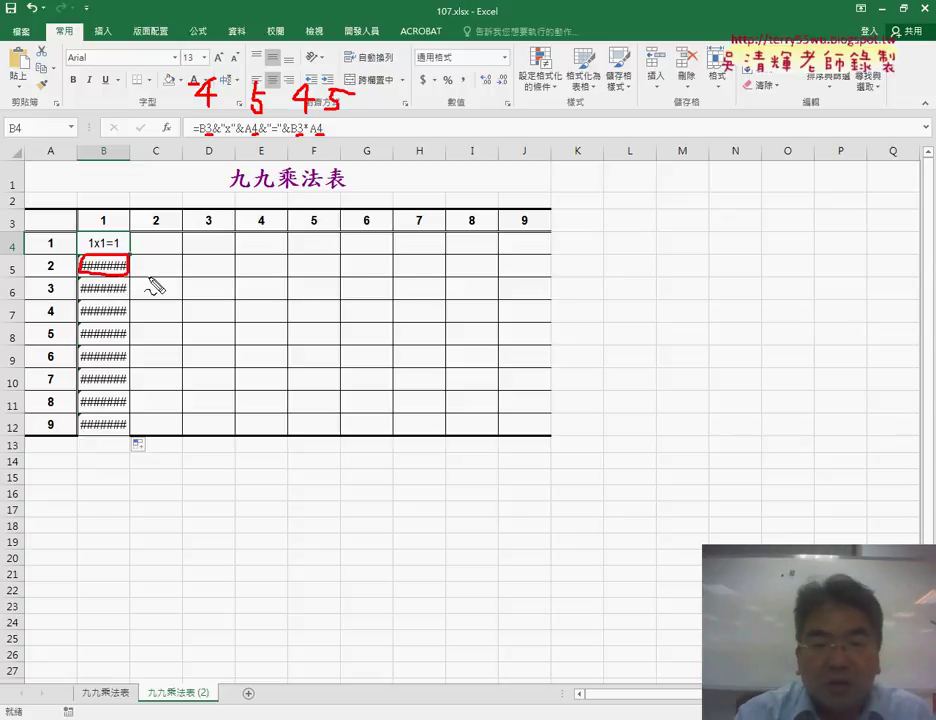
key(Escape)
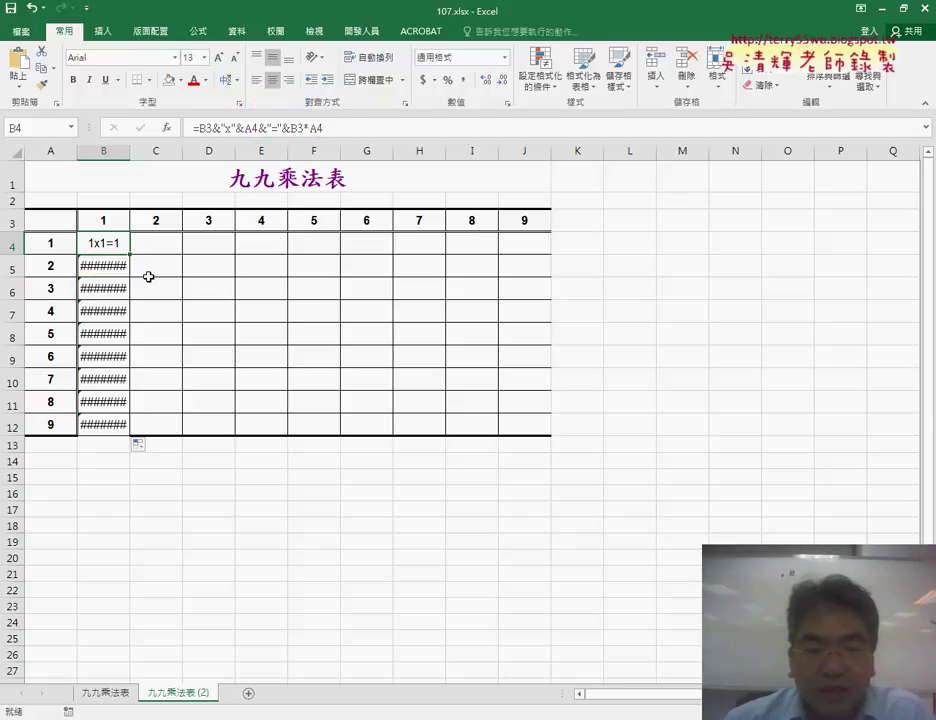
click(100, 265)
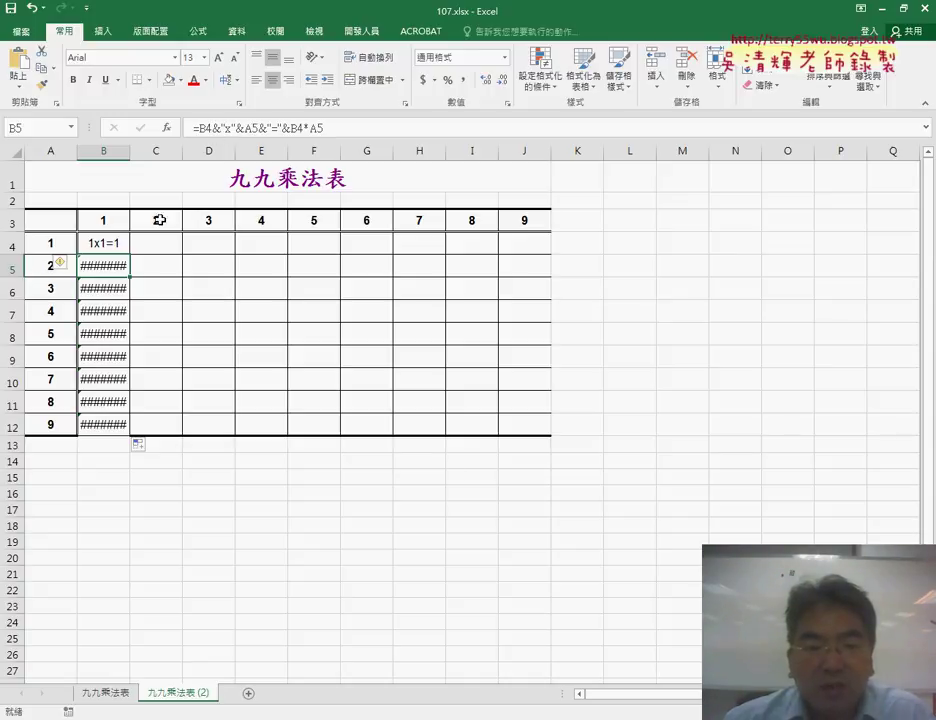
click(104, 234)
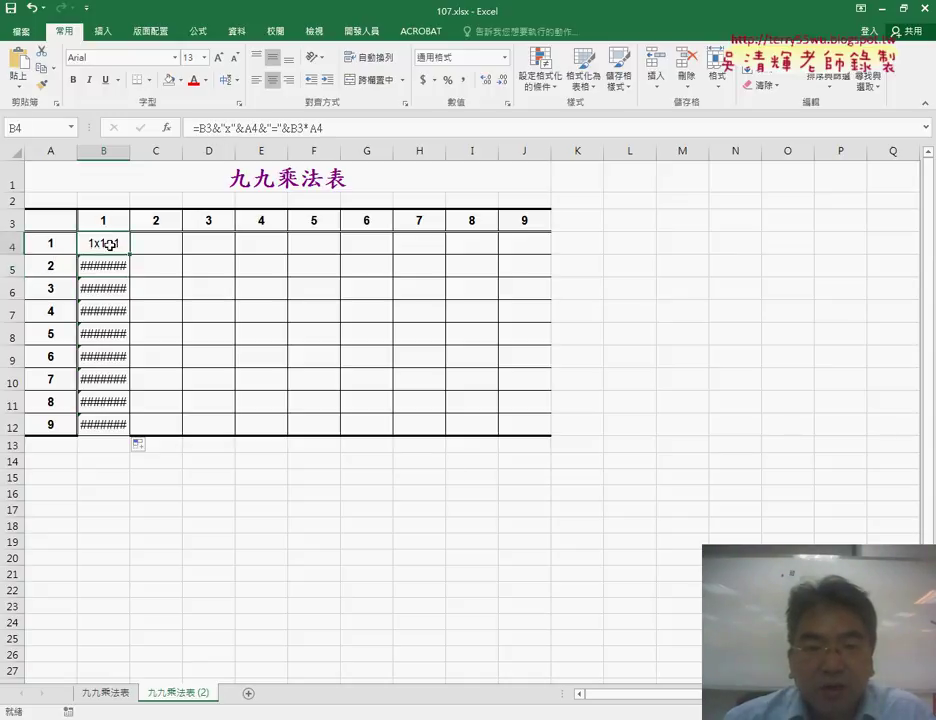
Change B4 to =B$3&"x"&A4&"="&B$3*A4 and fill it down to B12 and across to J12
click(199, 128)
text($)
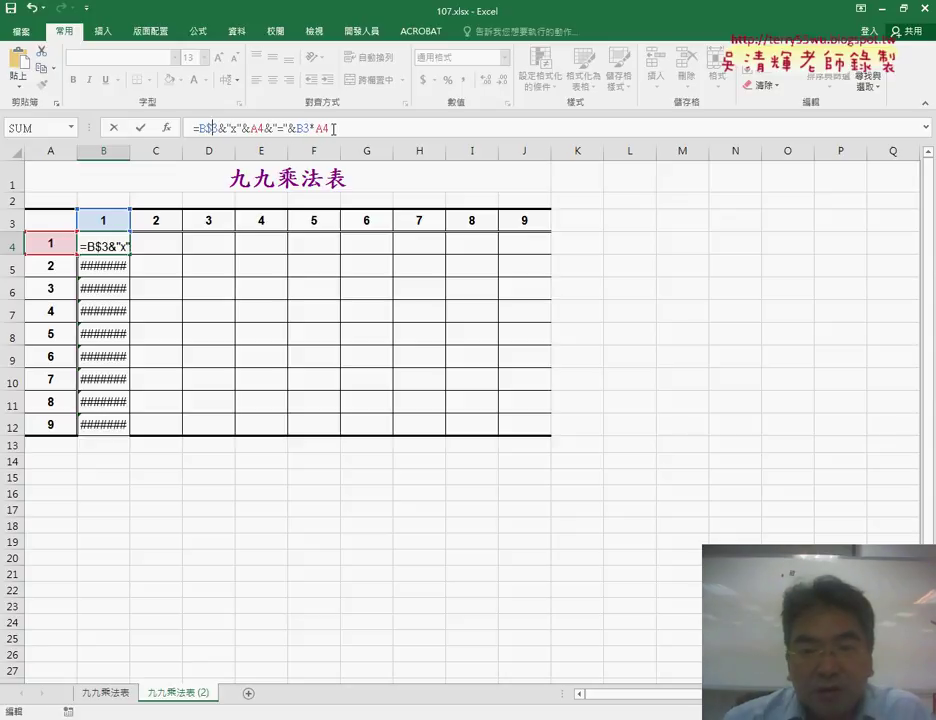
key(Right)
key(Right)
key(Right)
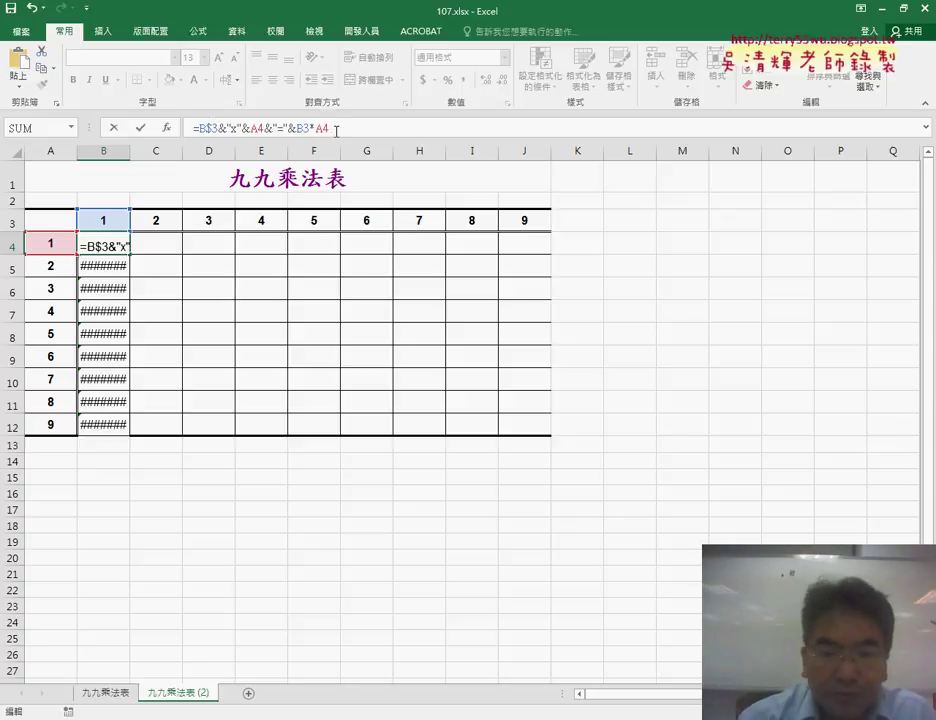
text($)
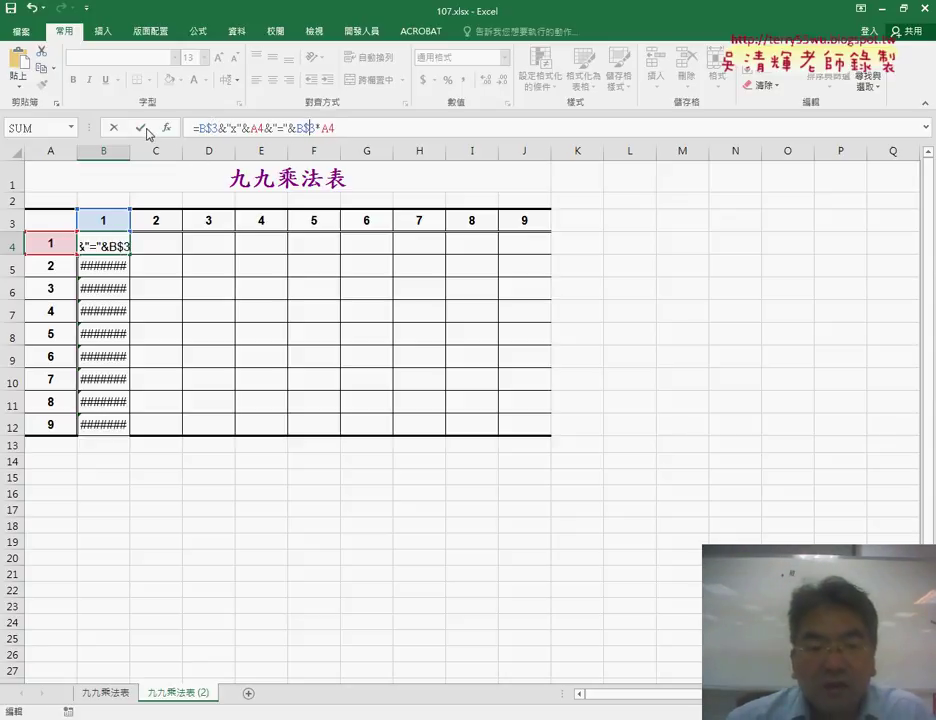
click(146, 130)
drag(131, 254, 128, 430)
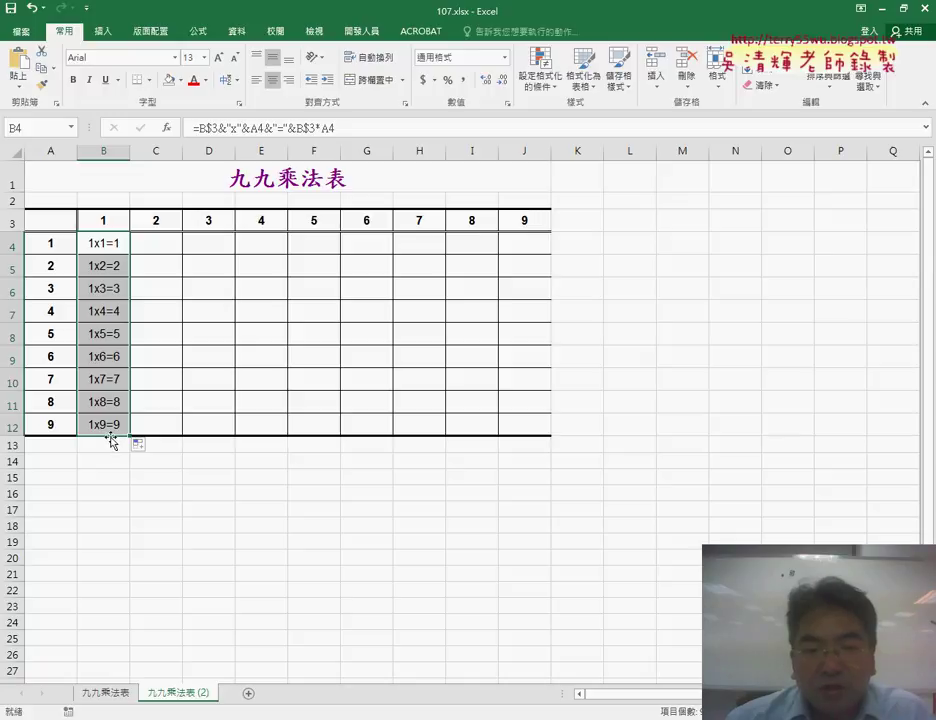
drag(127, 437, 548, 452)
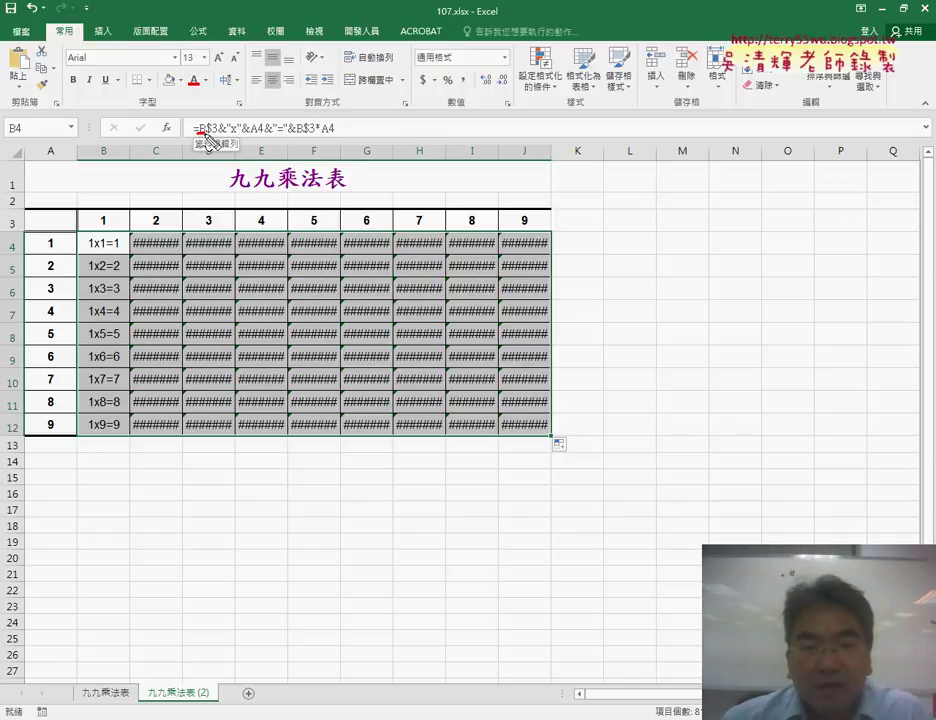
mouse_move(214, 91)
mouse_down()
mouse_move(213, 105)
mouse_move(245, 108)
mouse_move(258, 96)
mouse_move(247, 107)
mouse_up()
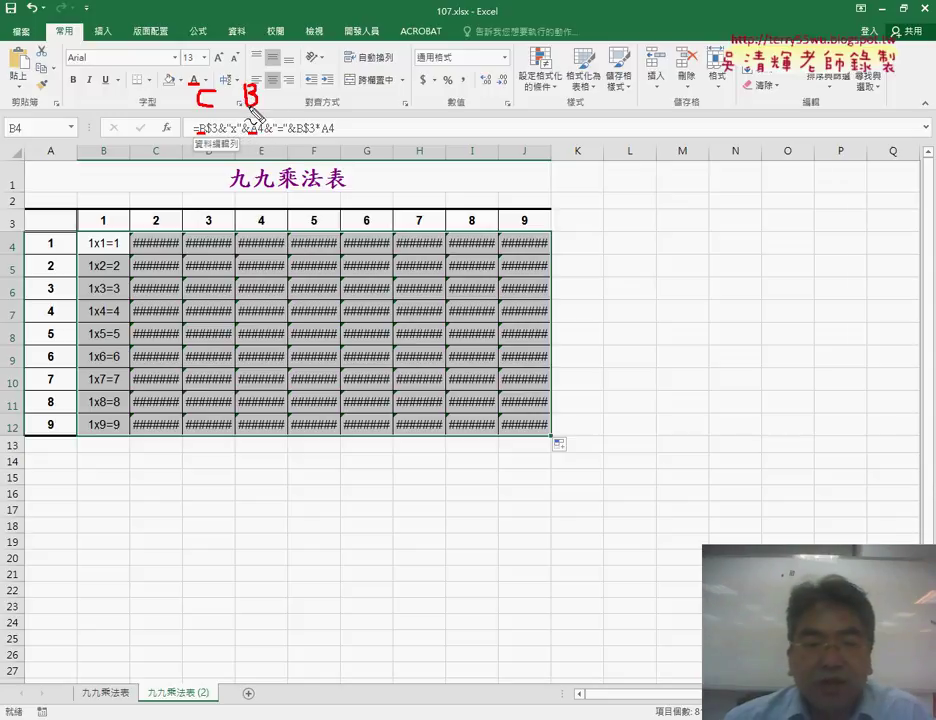
mouse_move(136, 431)
mouse_down()
mouse_move(133, 439)
mouse_move(188, 440)
mouse_move(173, 451)
mouse_up()
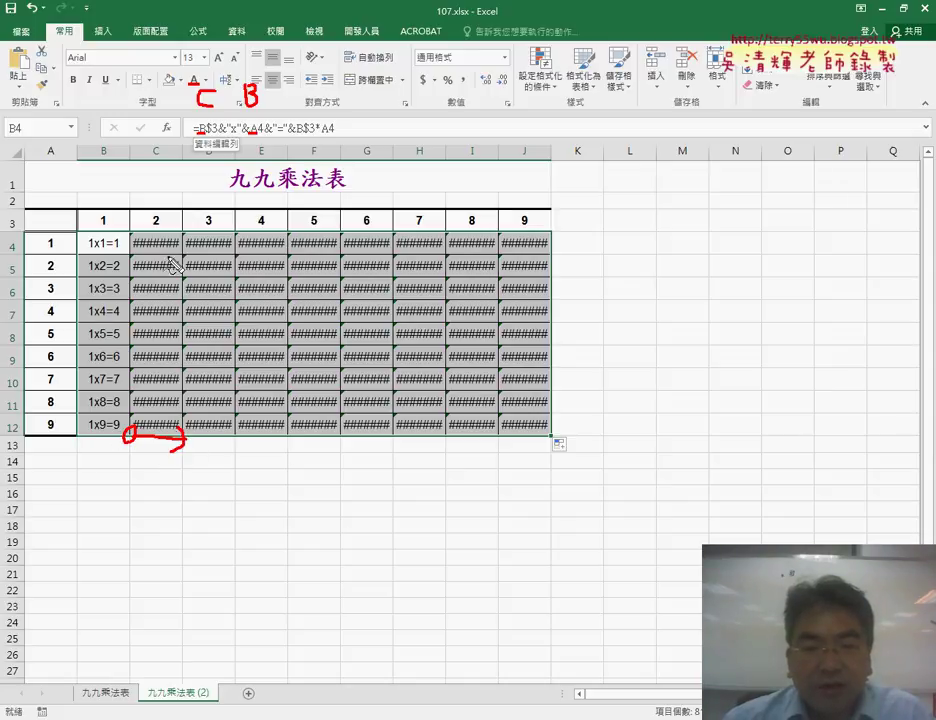
drag(157, 226, 152, 214)
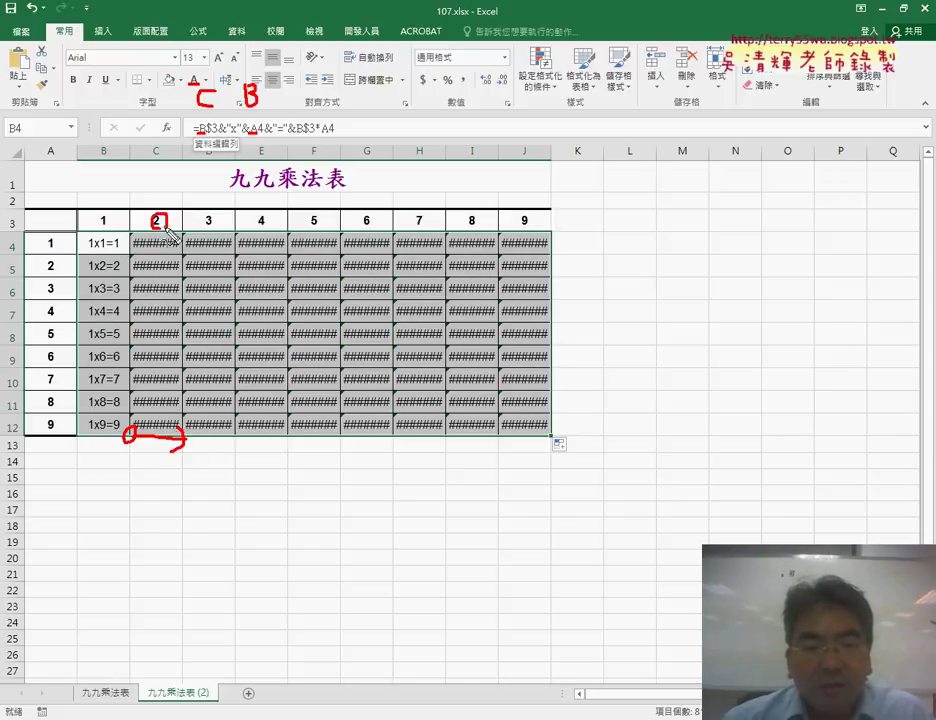
drag(100, 145, 98, 147)
drag(160, 146, 147, 154)
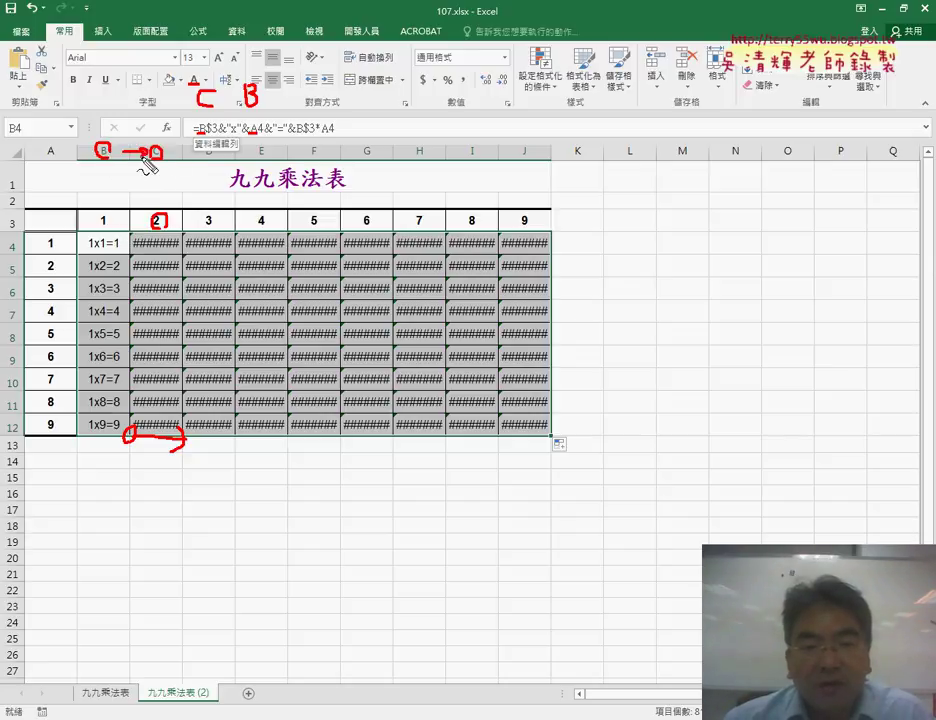
mouse_move(62, 158)
mouse_down()
mouse_move(94, 152)
mouse_move(69, 138)
mouse_move(80, 138)
mouse_up()
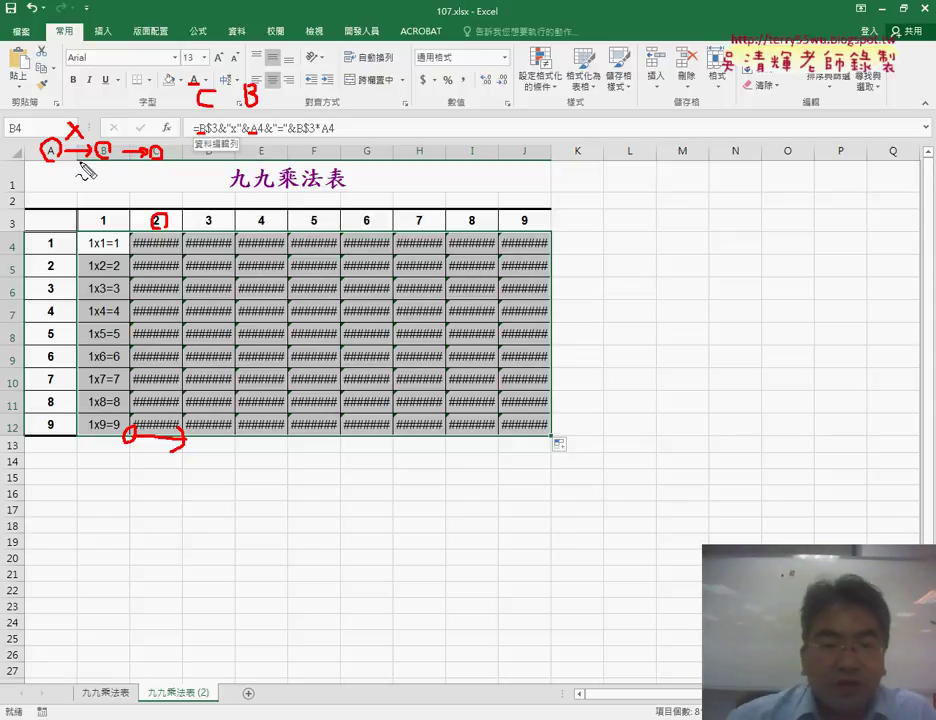
key(Escape)
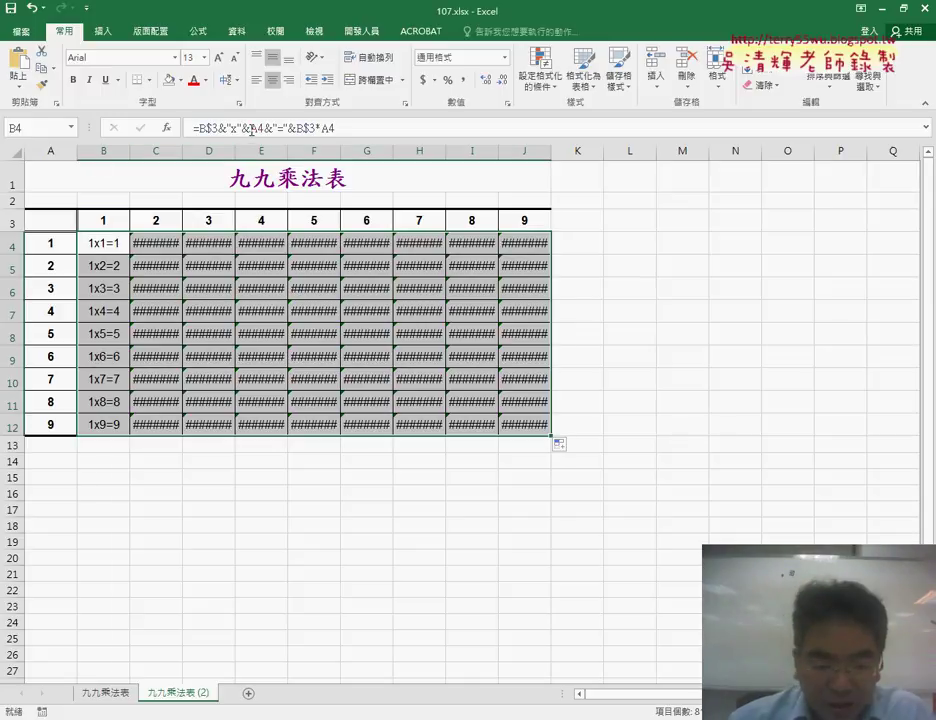
click(246, 128)
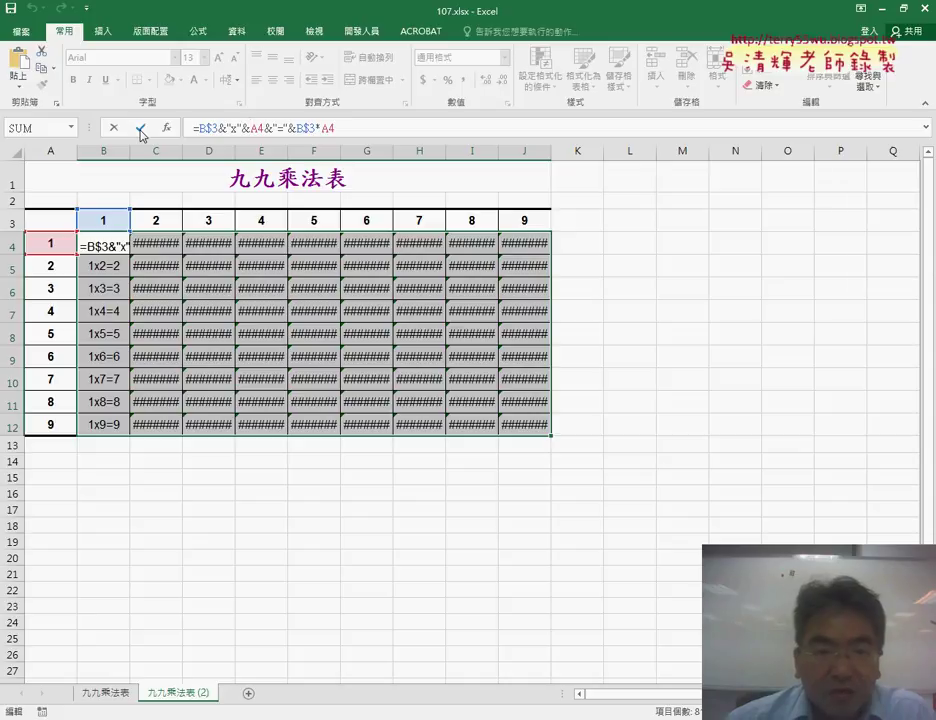
Change B4 to =B$3&"x"&$A4&"="&B$3*$A4 and fill it across B4:J12
key(Return)
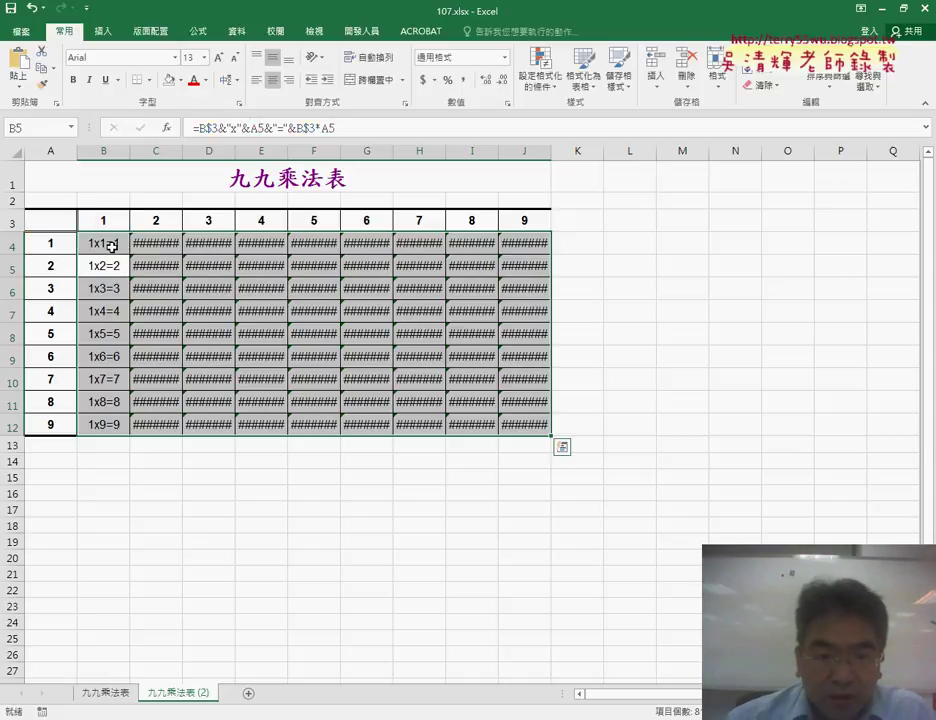
click(110, 246)
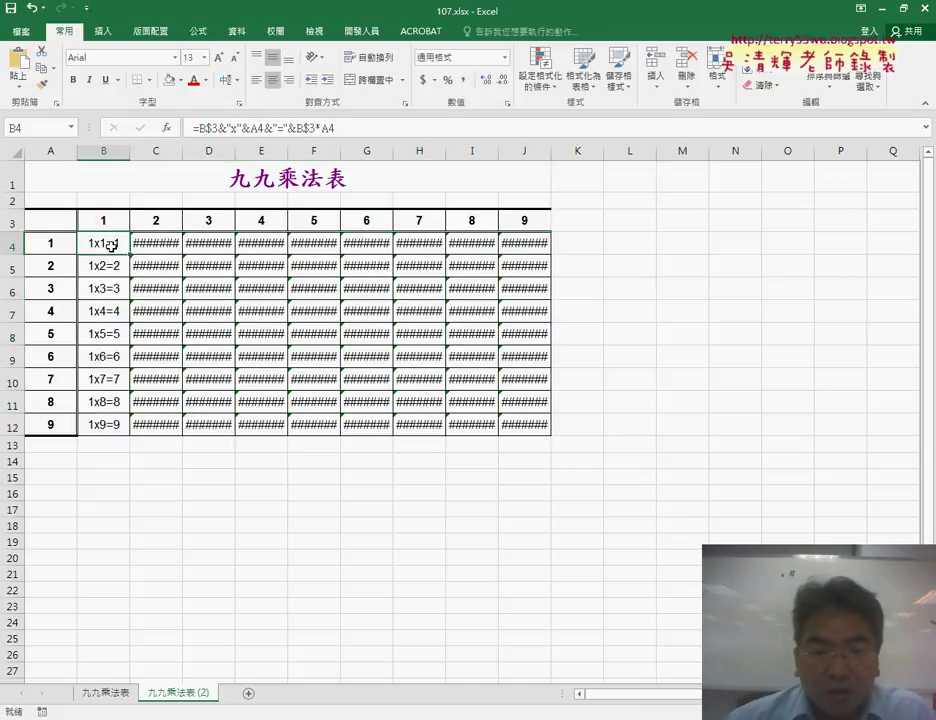
click(388, 142)
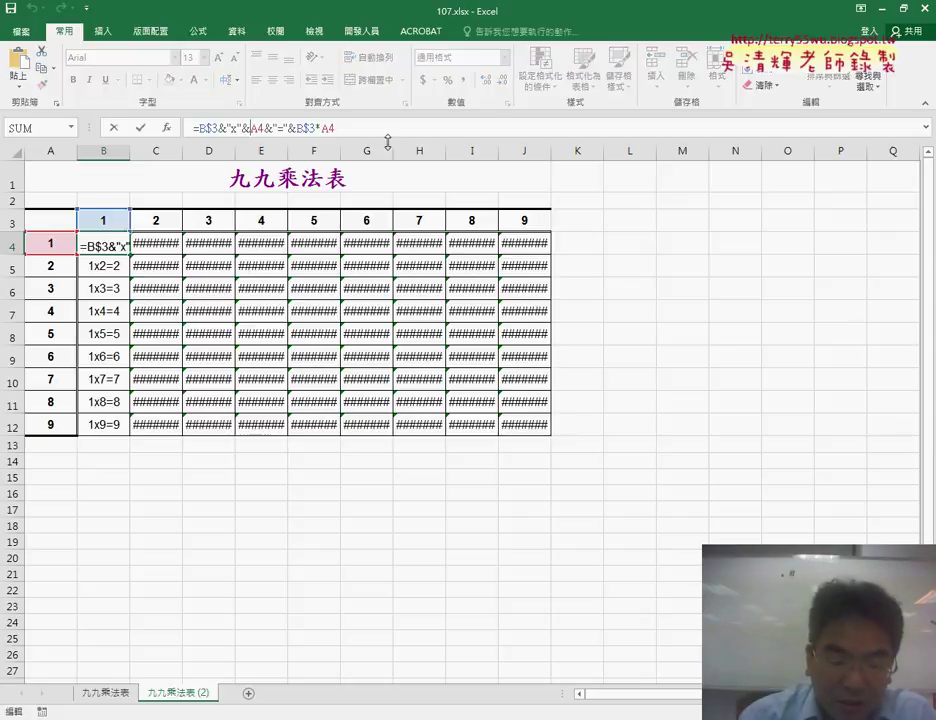
text($)
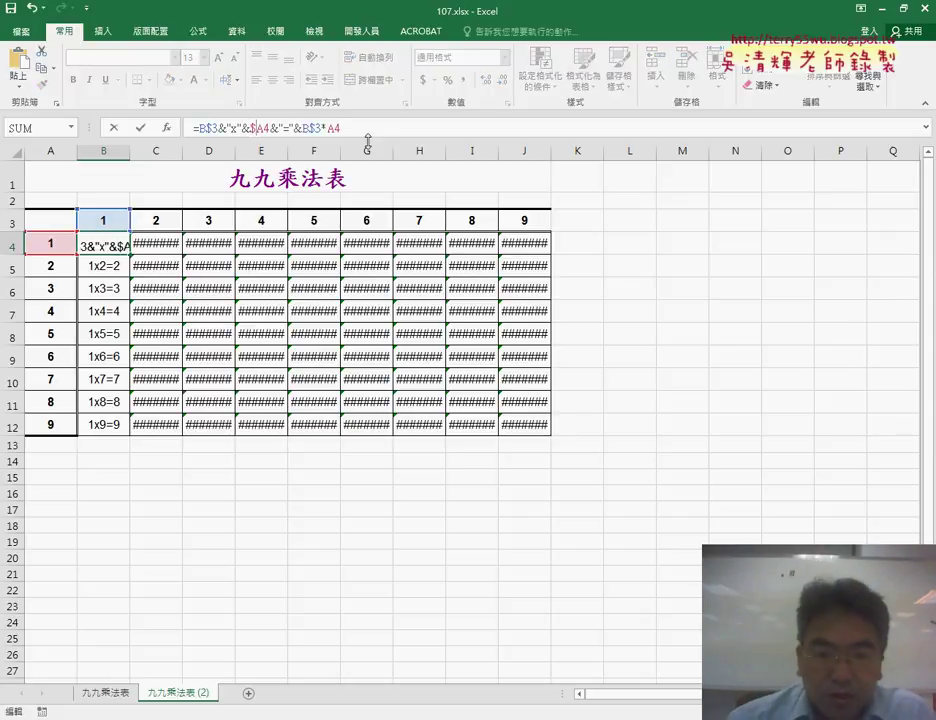
click(366, 129)
key(Left)
key(Left)
text($)
click(141, 129)
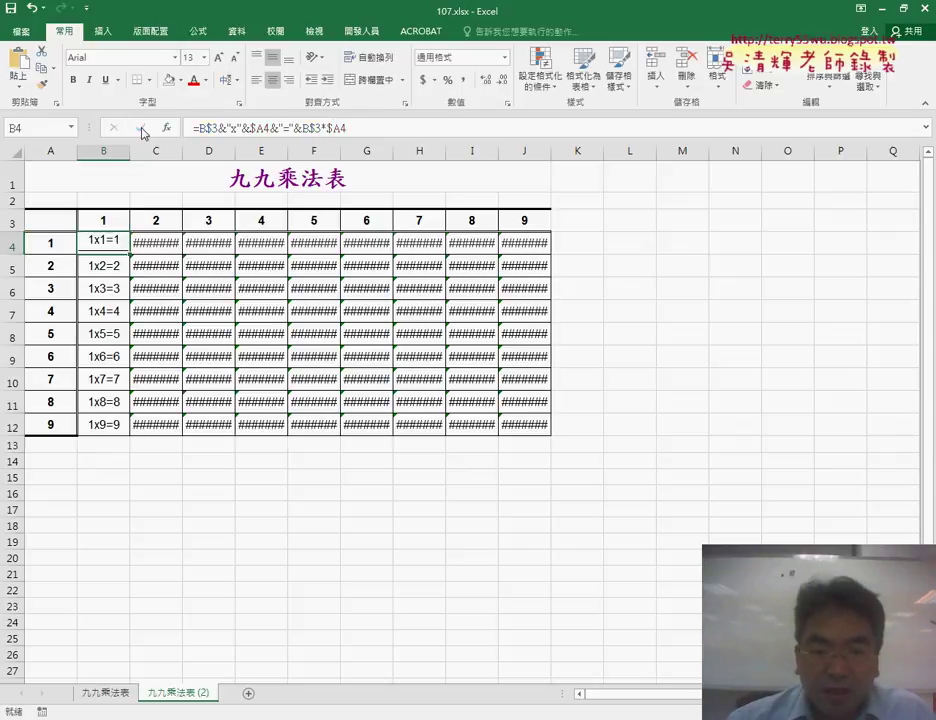
mouse_move(131, 256)
mouse_down()
mouse_move(131, 432)
mouse_move(553, 448)
mouse_up()
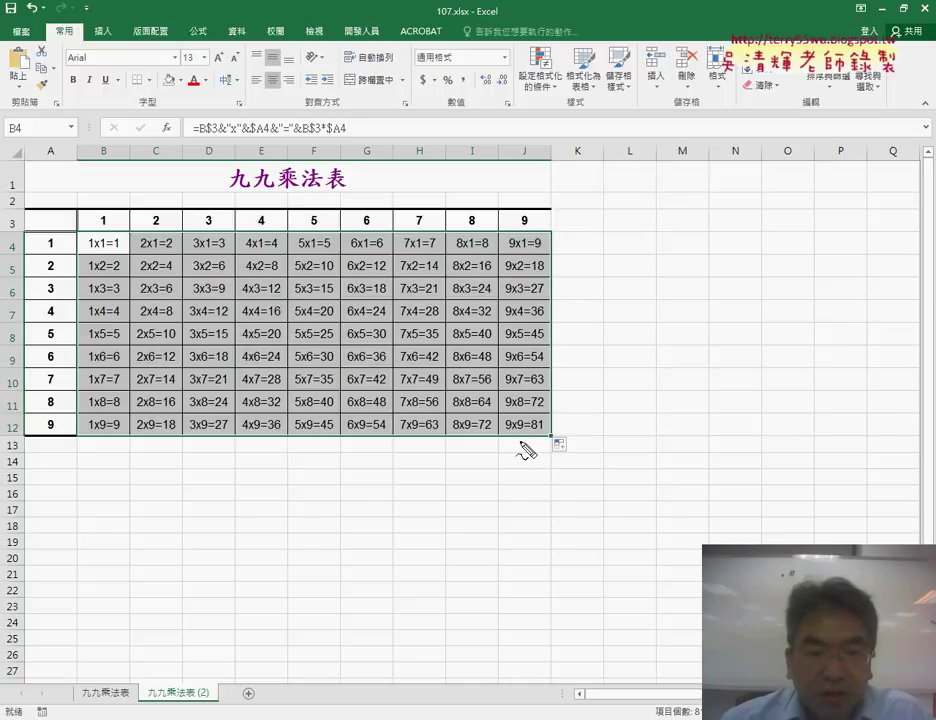
Click and drag over column A and the header area of the finished table
click(22, 230)
drag(26, 222, 98, 222)
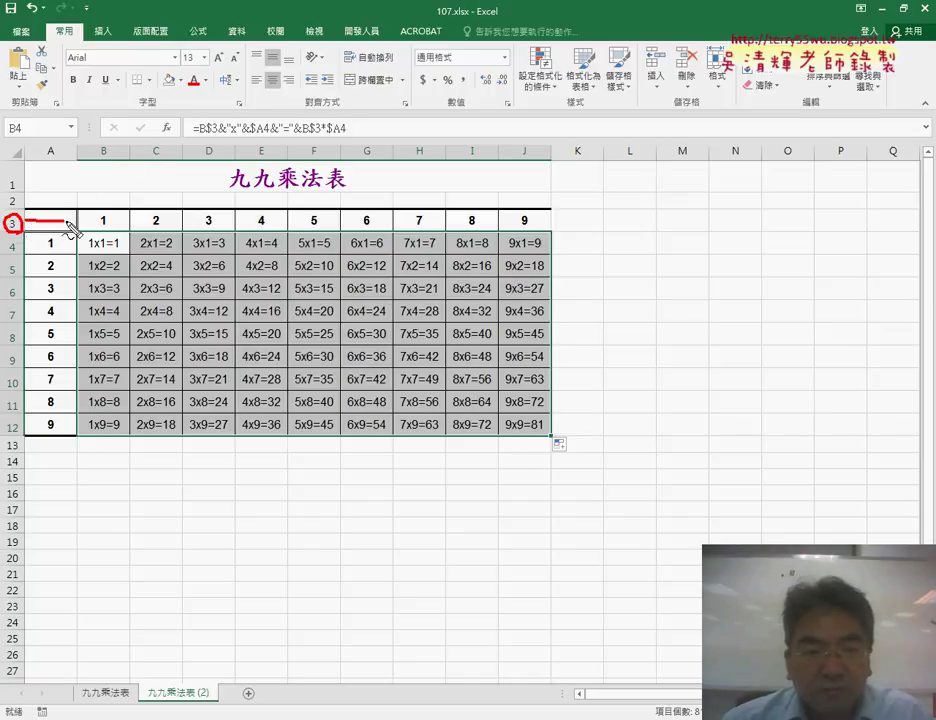
click(50, 150)
mouse_move(52, 163)
mouse_down()
mouse_move(55, 215)
mouse_move(58, 194)
mouse_up()
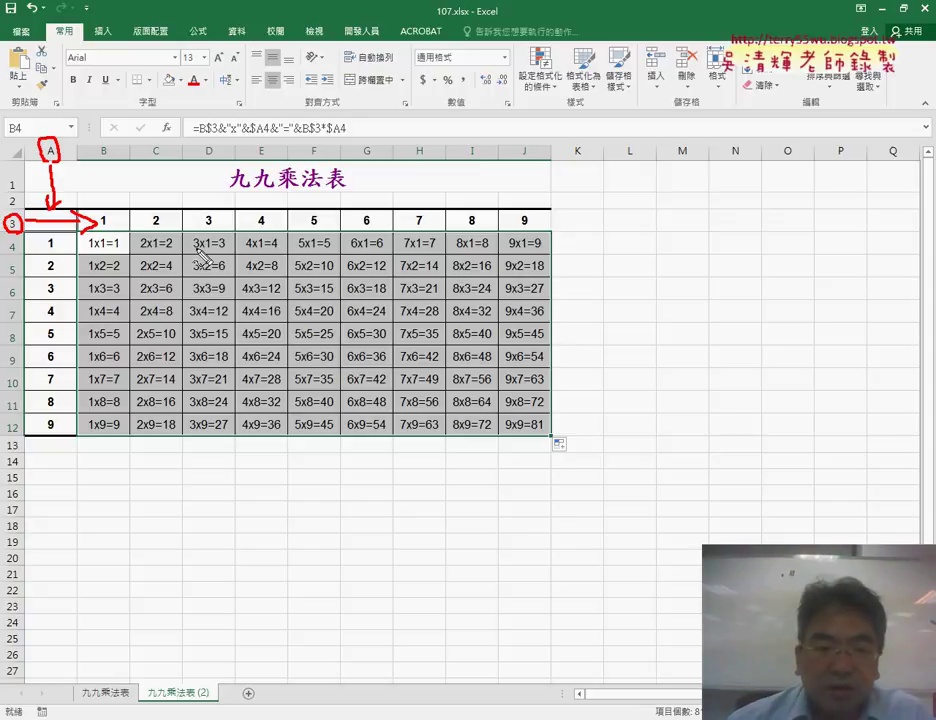
drag(195, 137, 345, 140)
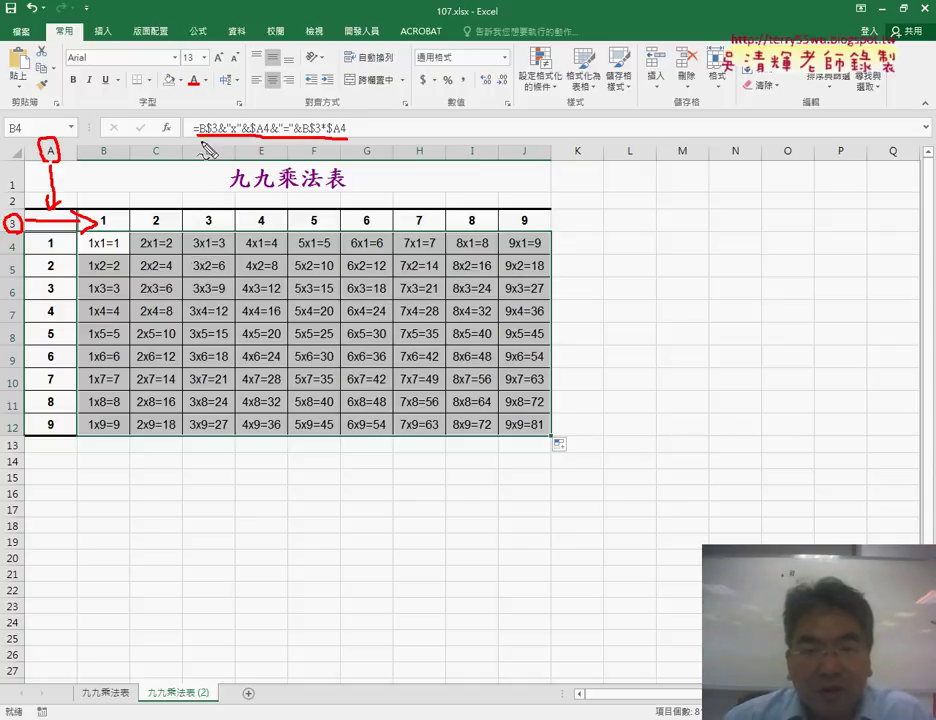
drag(200, 140, 345, 140)
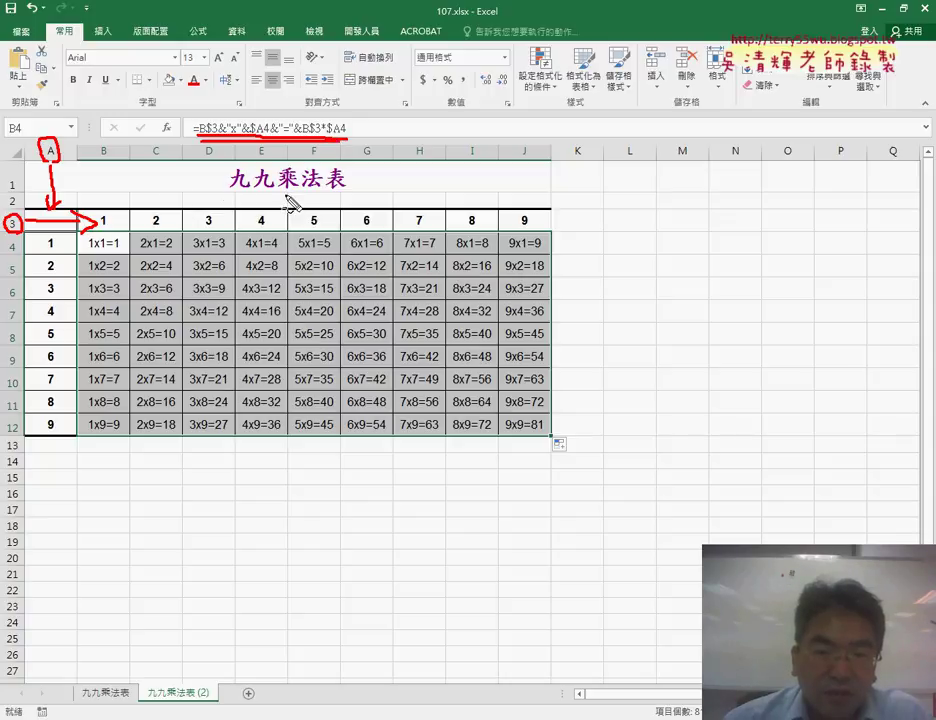
drag(222, 172, 230, 192)
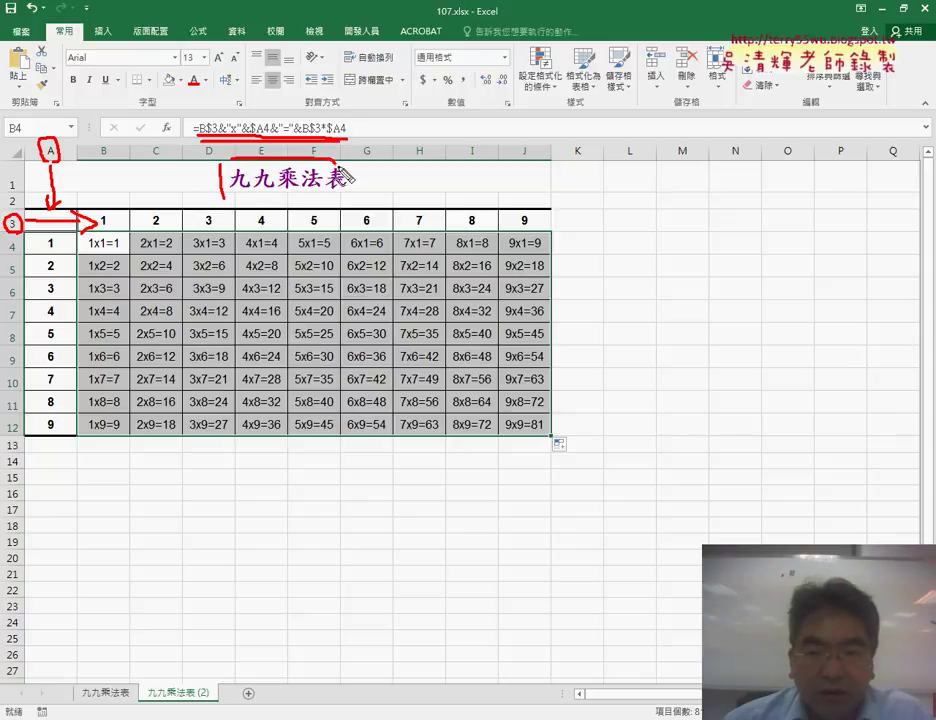
drag(528, 148, 520, 147)
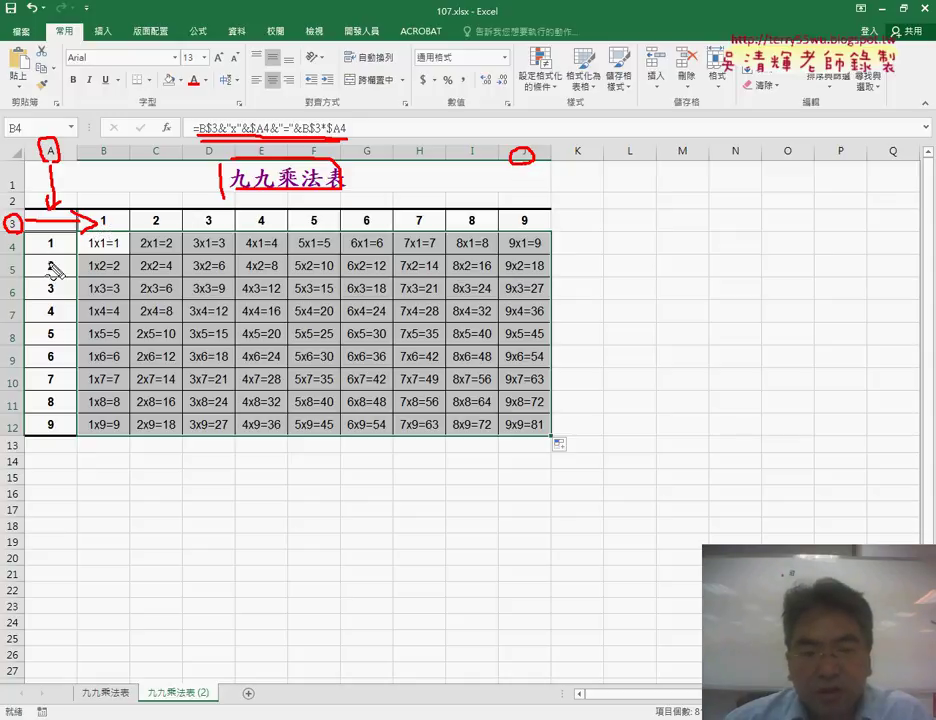
drag(88, 240, 78, 432)
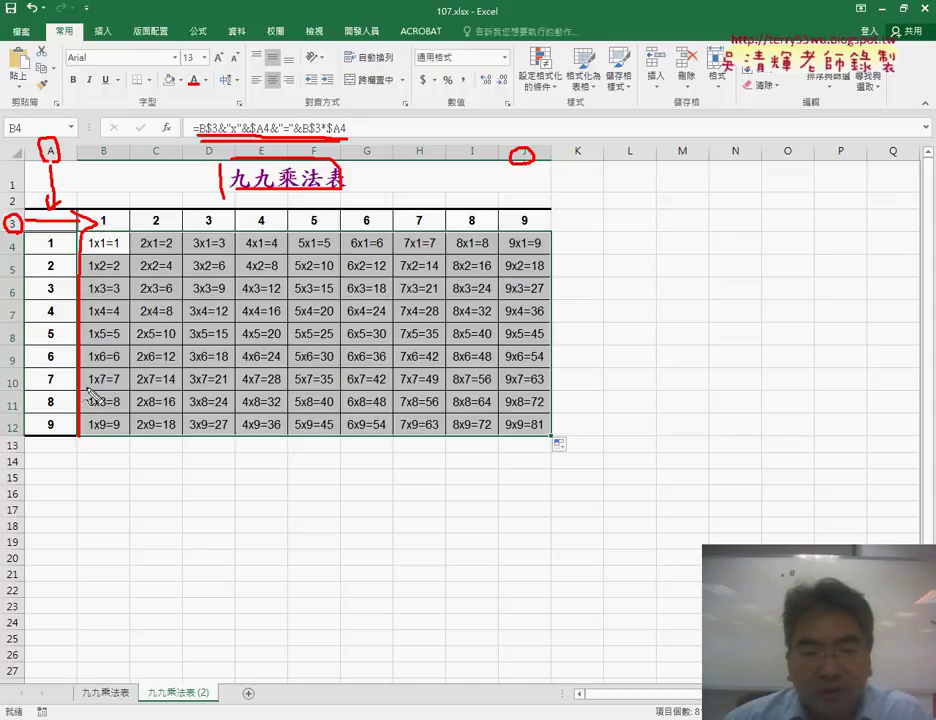
mouse_move(78, 232)
mouse_down()
mouse_move(447, 240)
mouse_move(281, 434)
mouse_move(88, 430)
mouse_up()
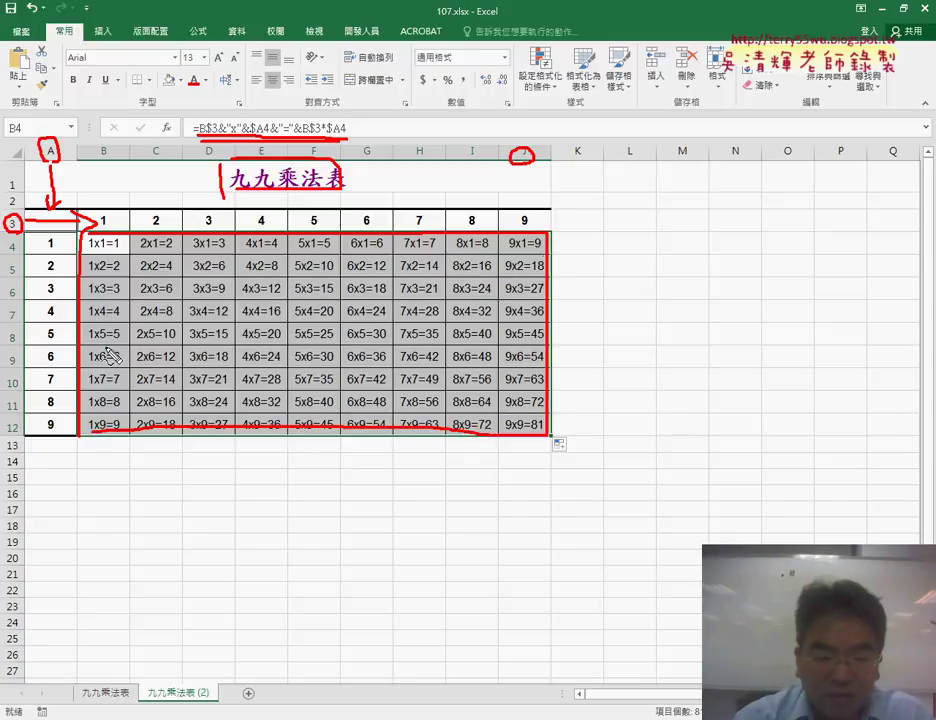
key(Escape)
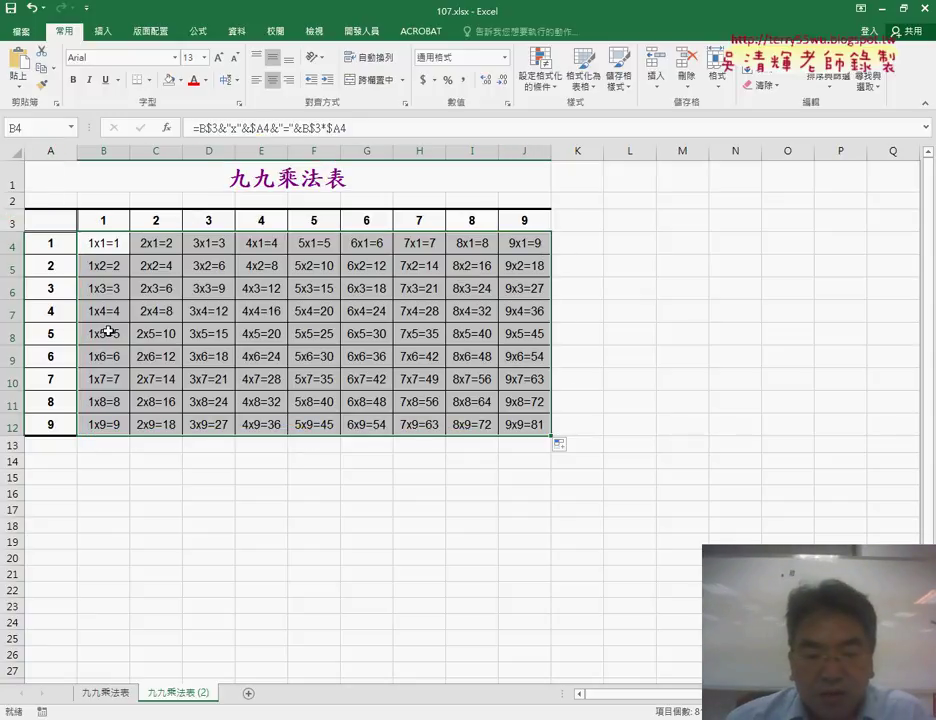
click(108, 695)
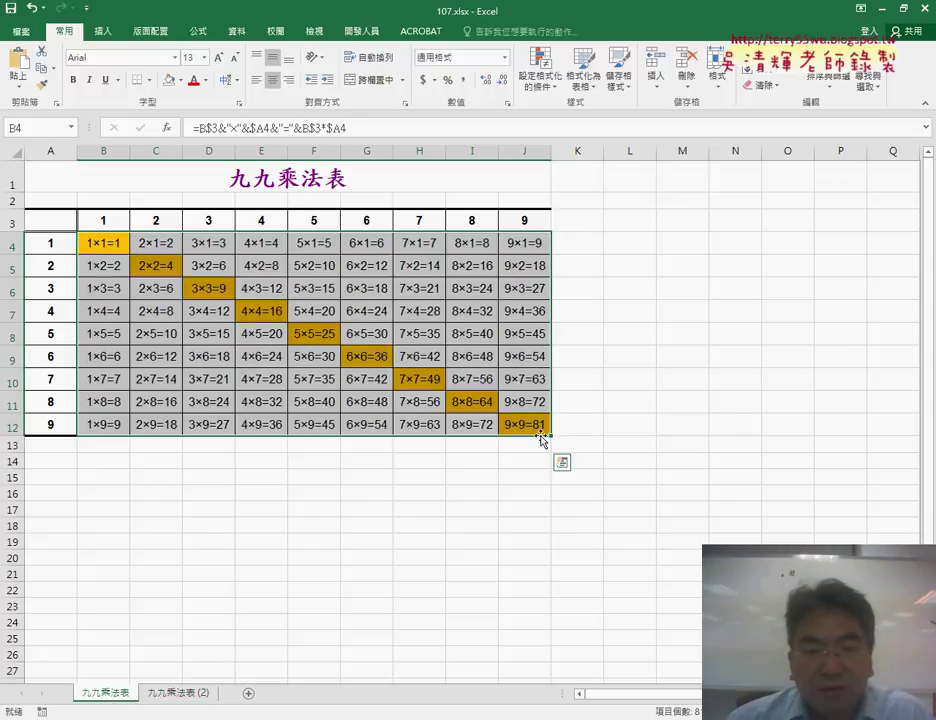
click(119, 244)
click(181, 81)
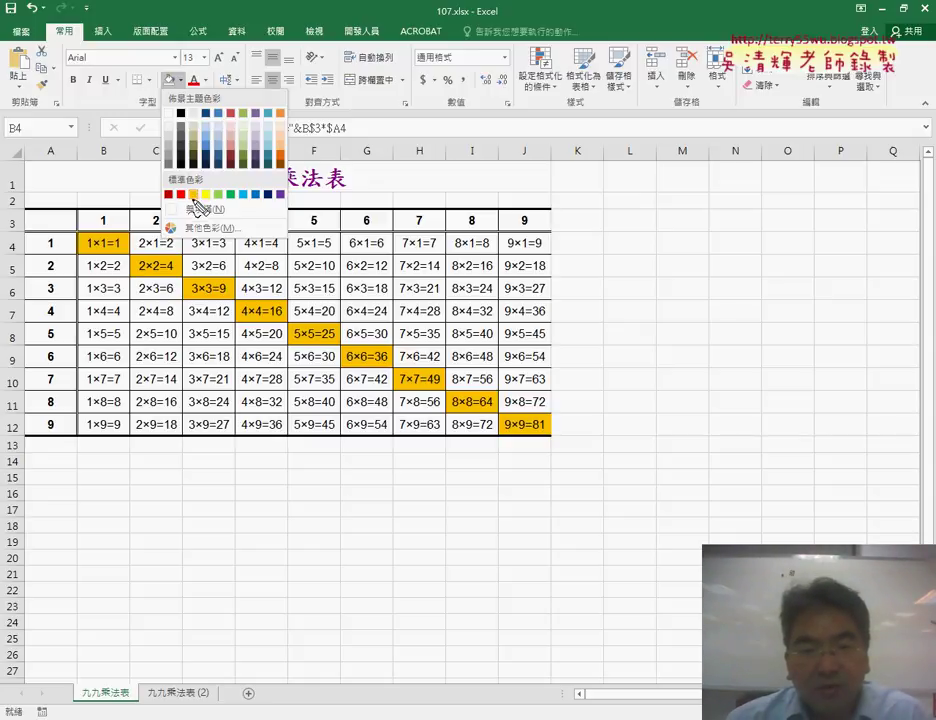
click(196, 196)
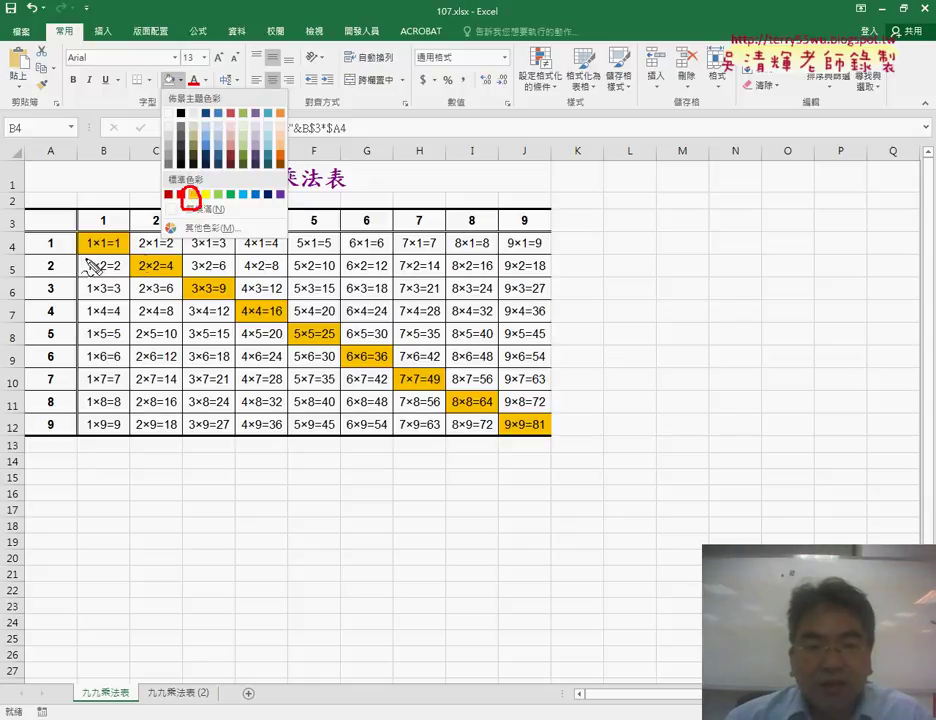
mouse_move(82, 255)
mouse_down()
mouse_move(160, 268)
mouse_move(264, 323)
mouse_up()
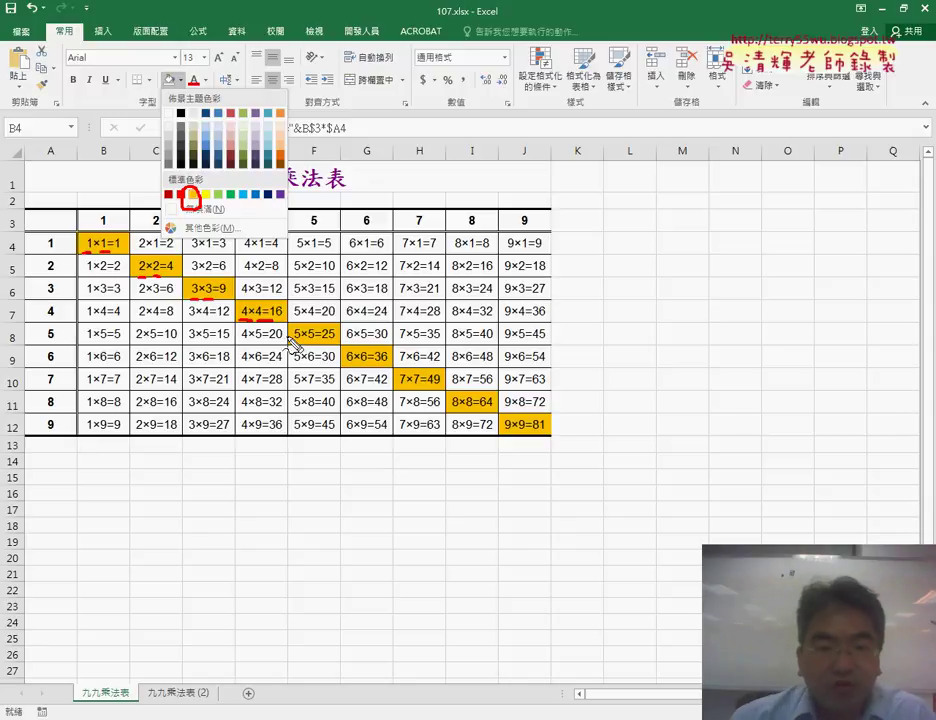
key(Escape)
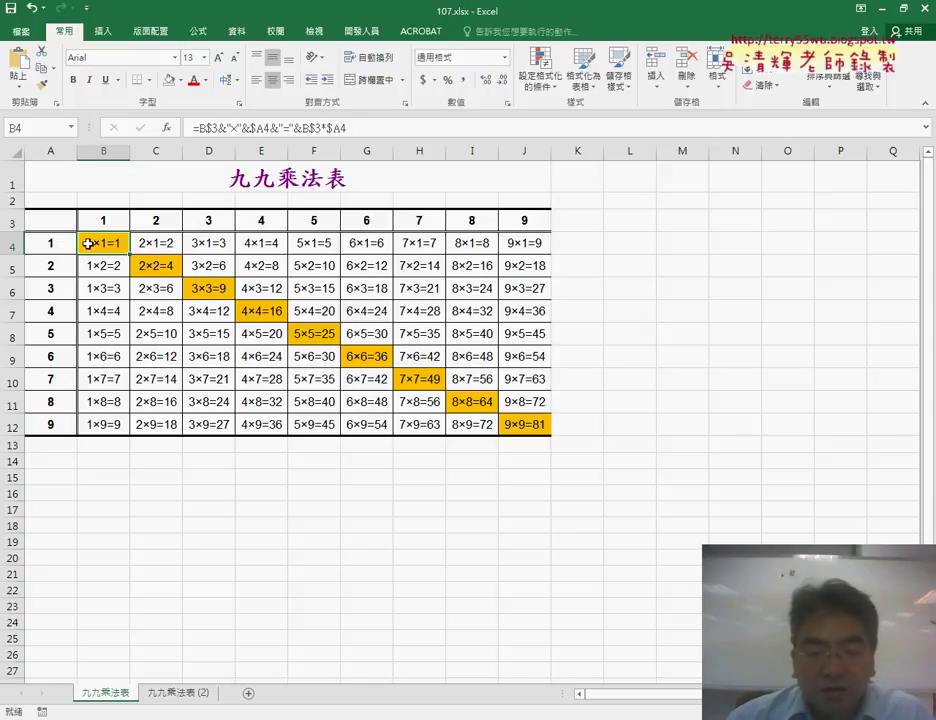
click(176, 696)
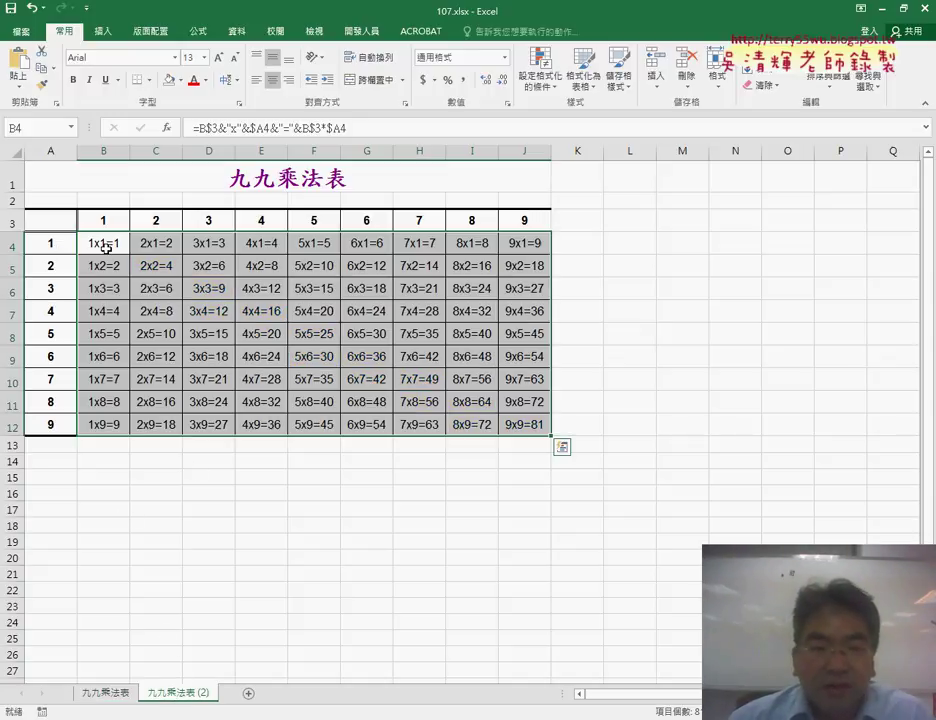
click(105, 245)
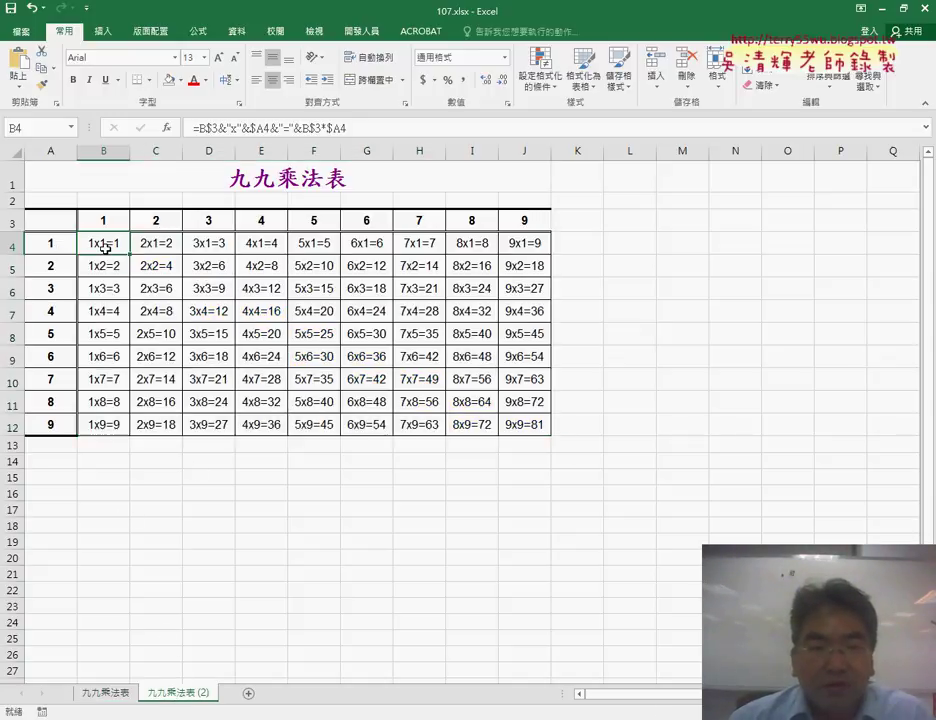
click(181, 80)
click(193, 193)
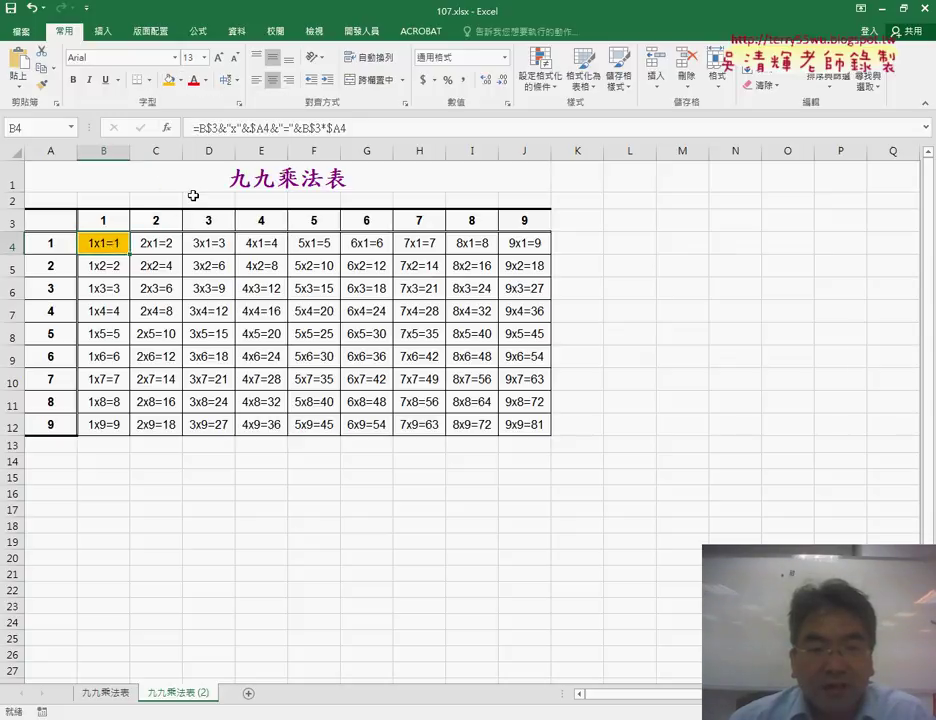
click(170, 265)
click(169, 80)
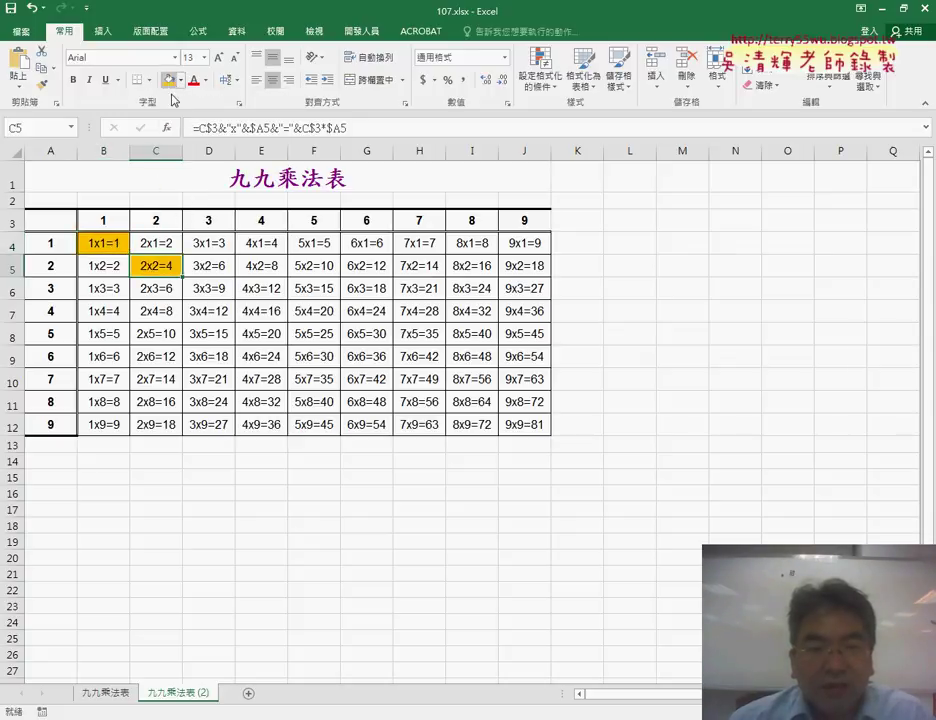
click(205, 290)
click(173, 82)
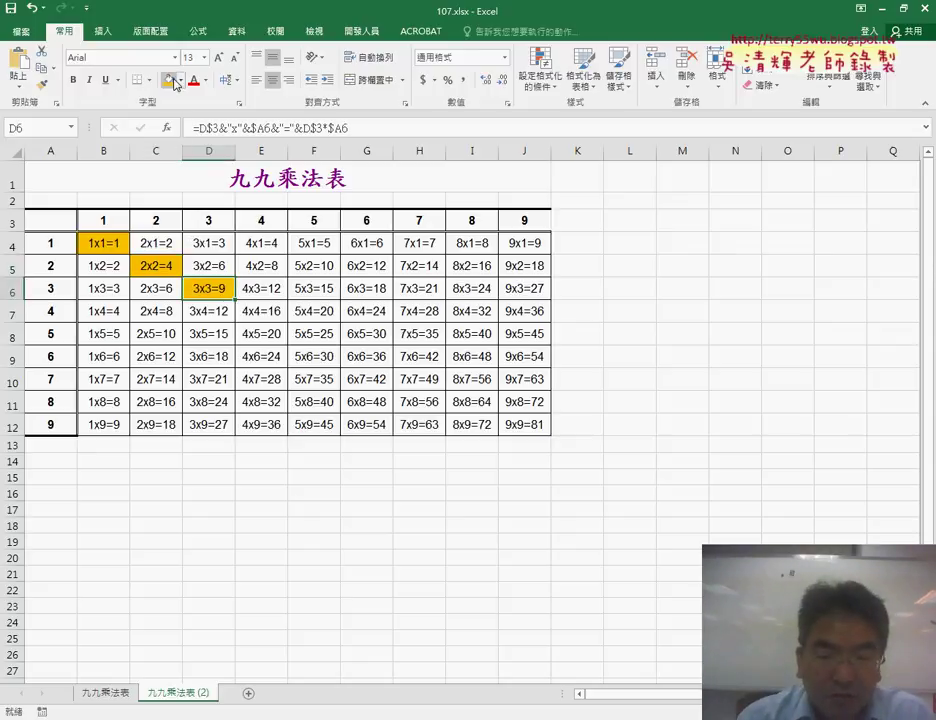
key(ctrl+z)
key(ctrl+z)
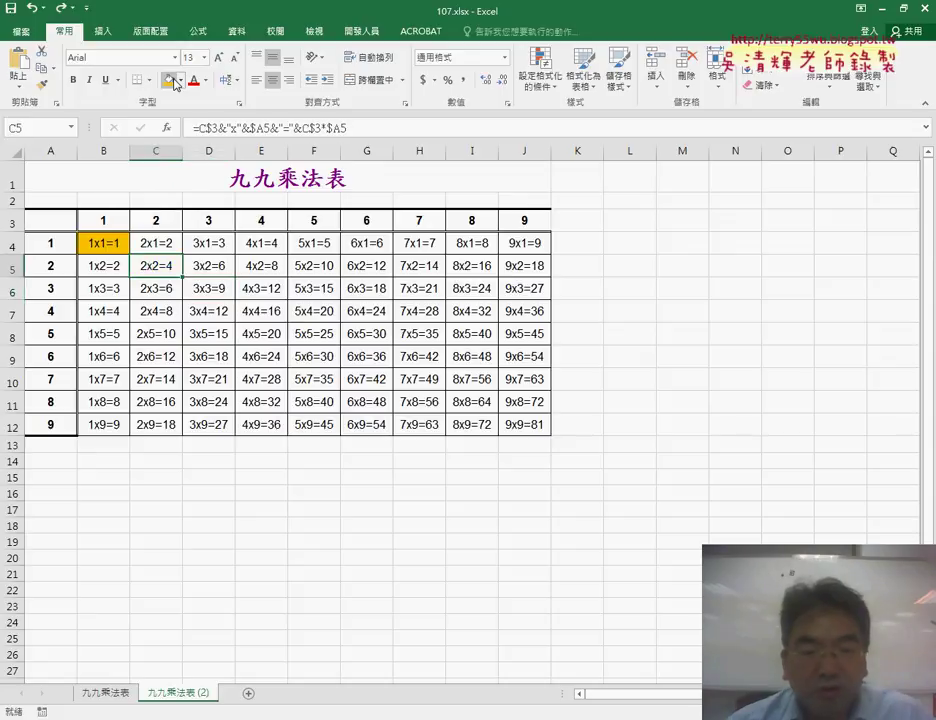
key(ctrl+z)
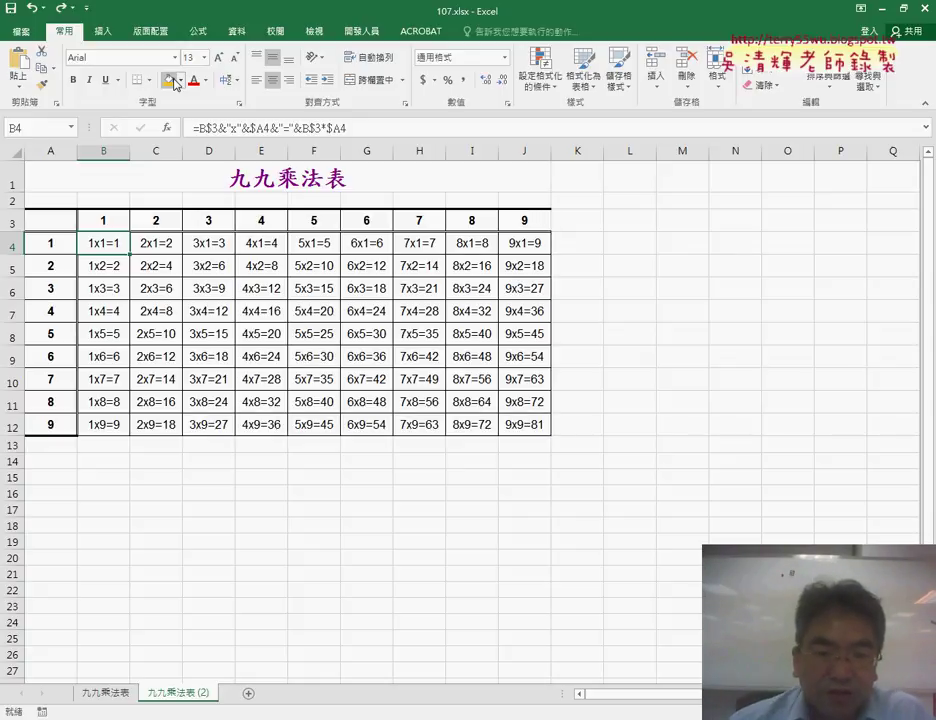
drag(104, 244, 511, 432)
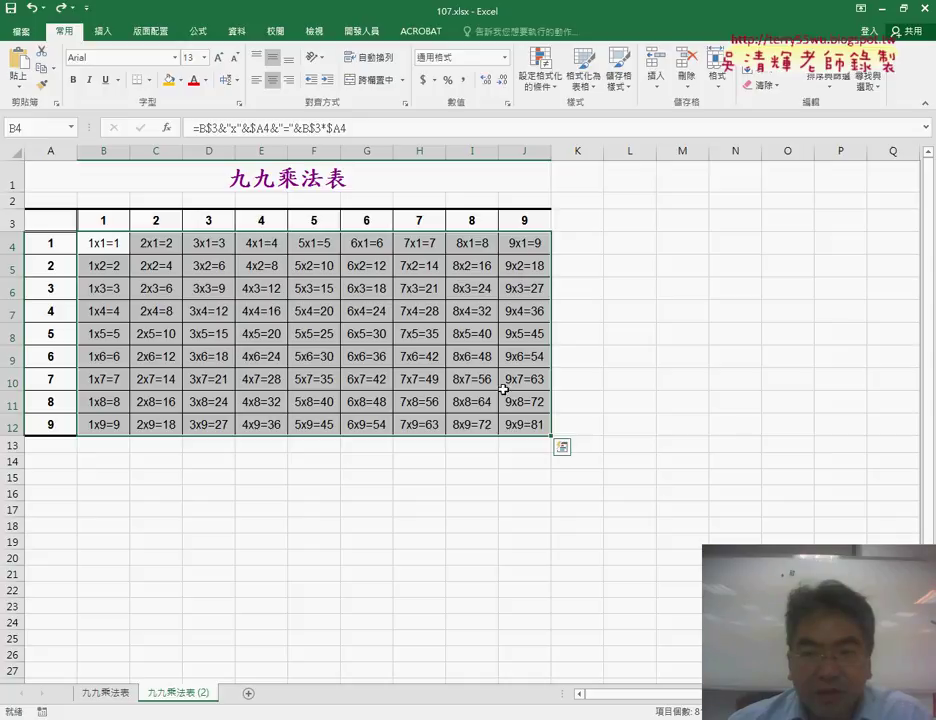
Open the 設定格式化的條件 (Conditional Formatting) dropdown on the Home ribbon
click(540, 72)
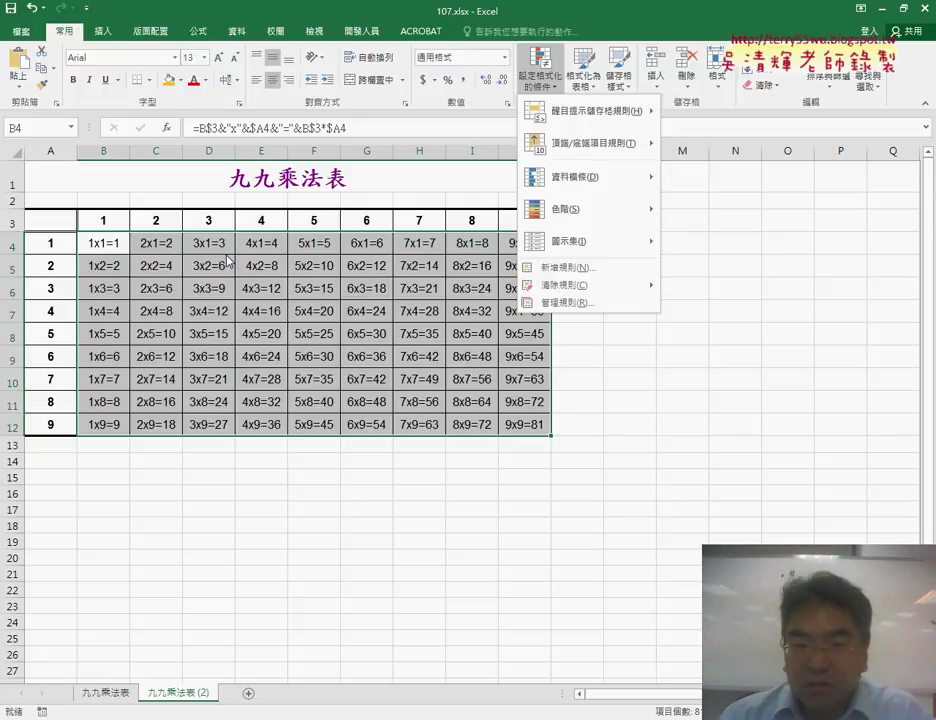
Remove all fill colour from the product cells B4:J12 with No Fill
click(228, 260)
drag(97, 243, 524, 425)
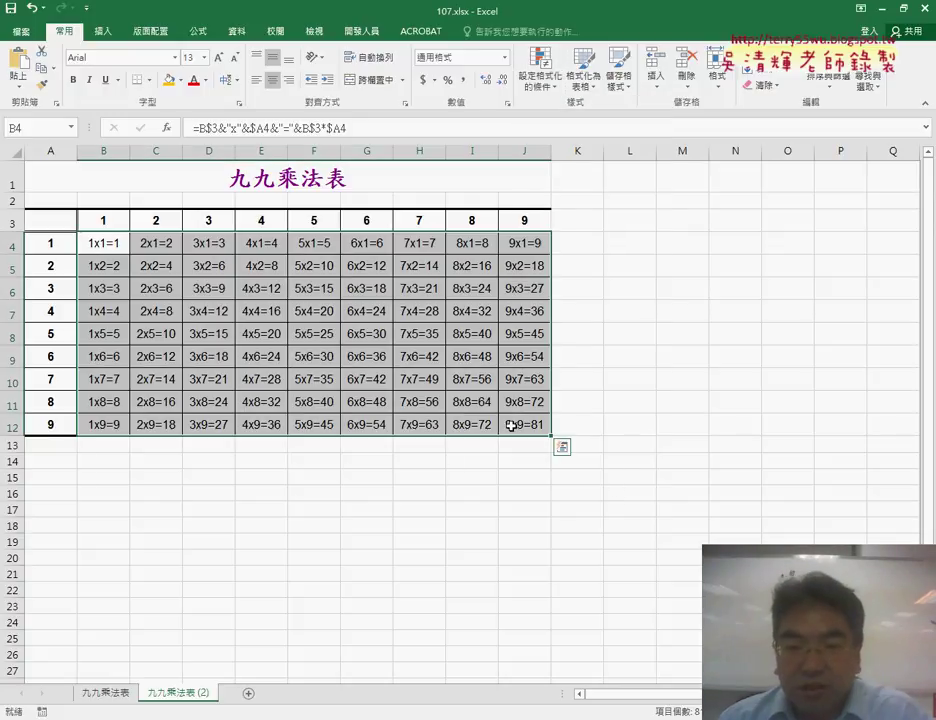
drag(97, 243, 514, 427)
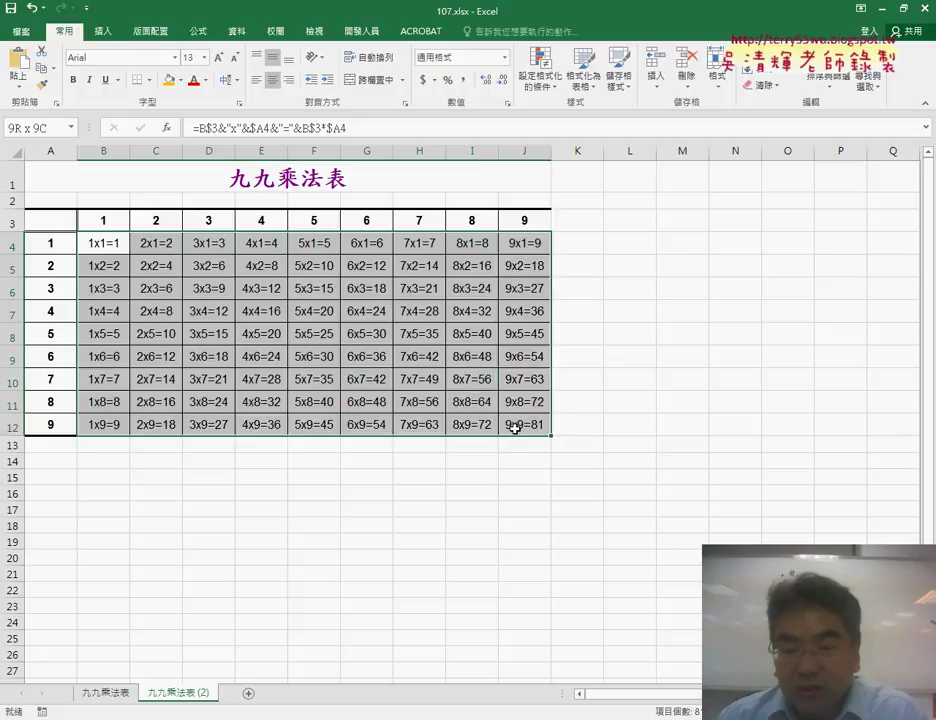
click(120, 243)
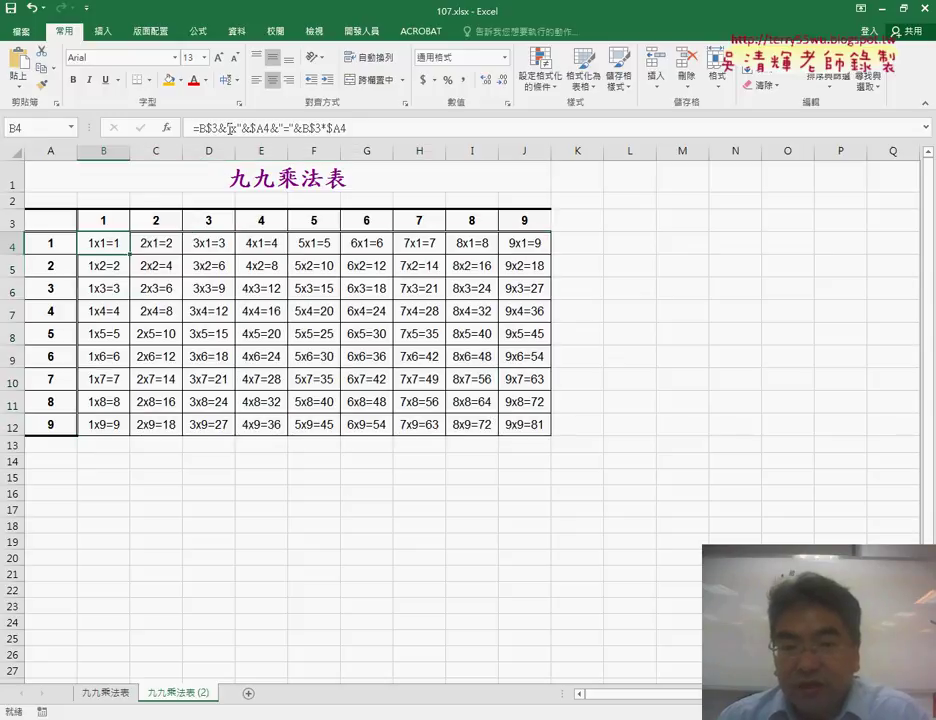
drag(120, 246, 529, 427)
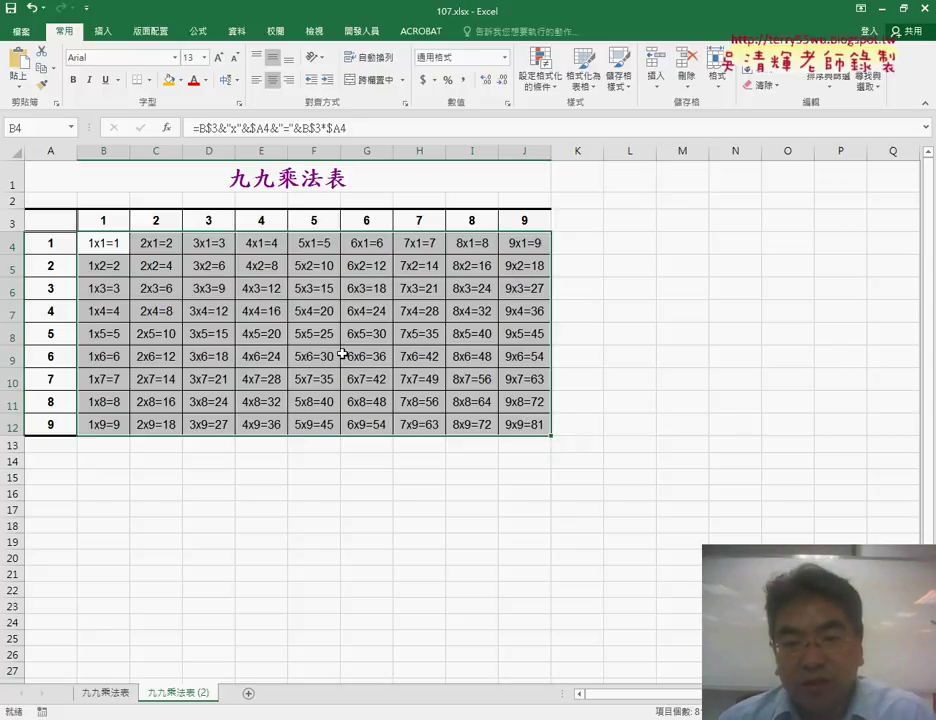
click(180, 80)
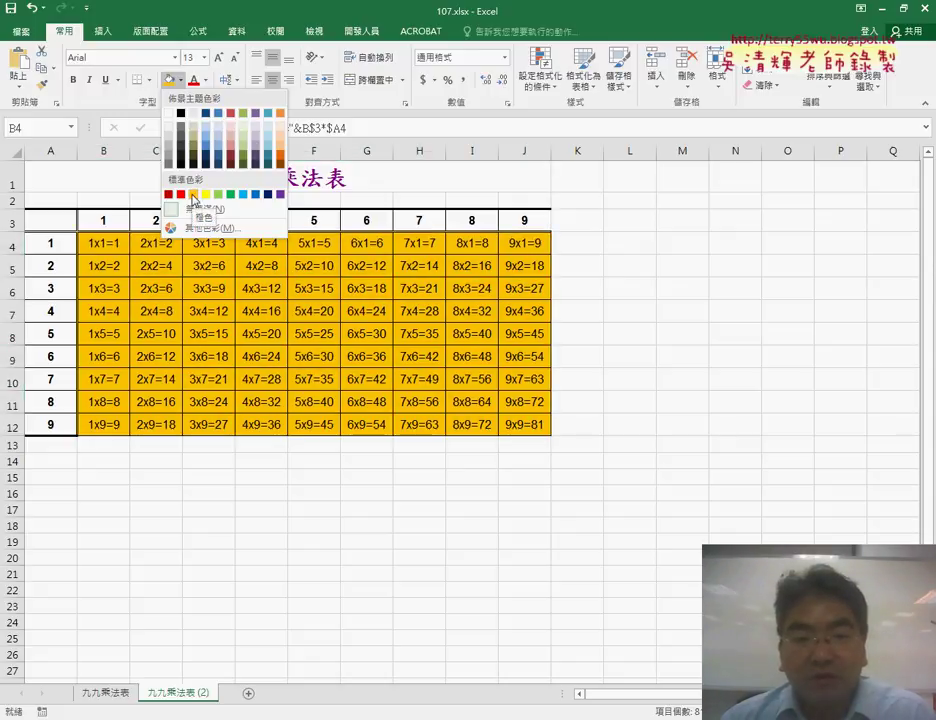
click(192, 209)
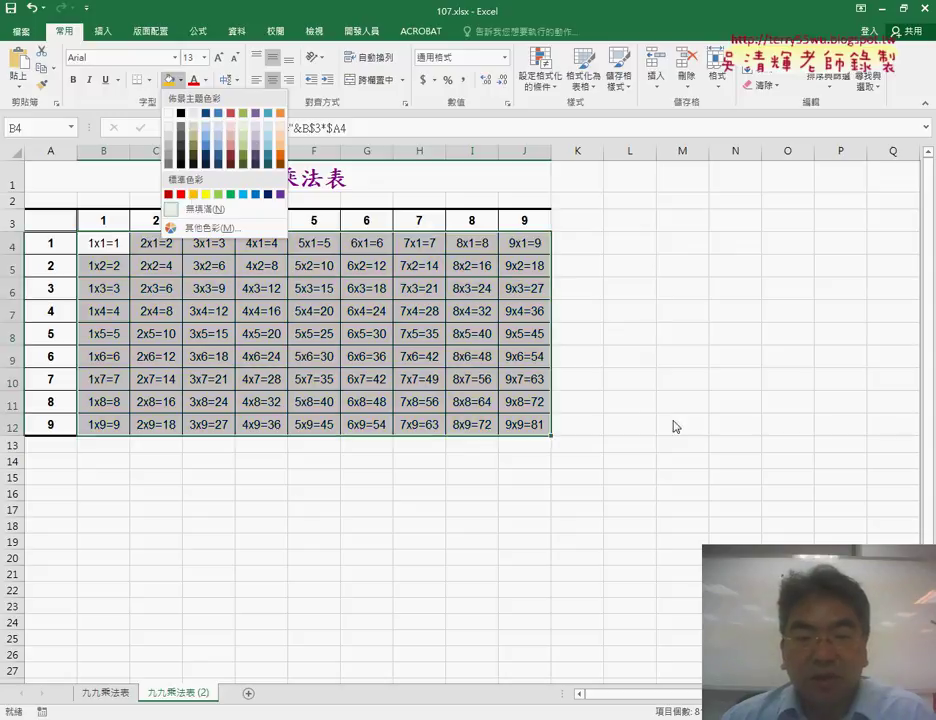
click(674, 397)
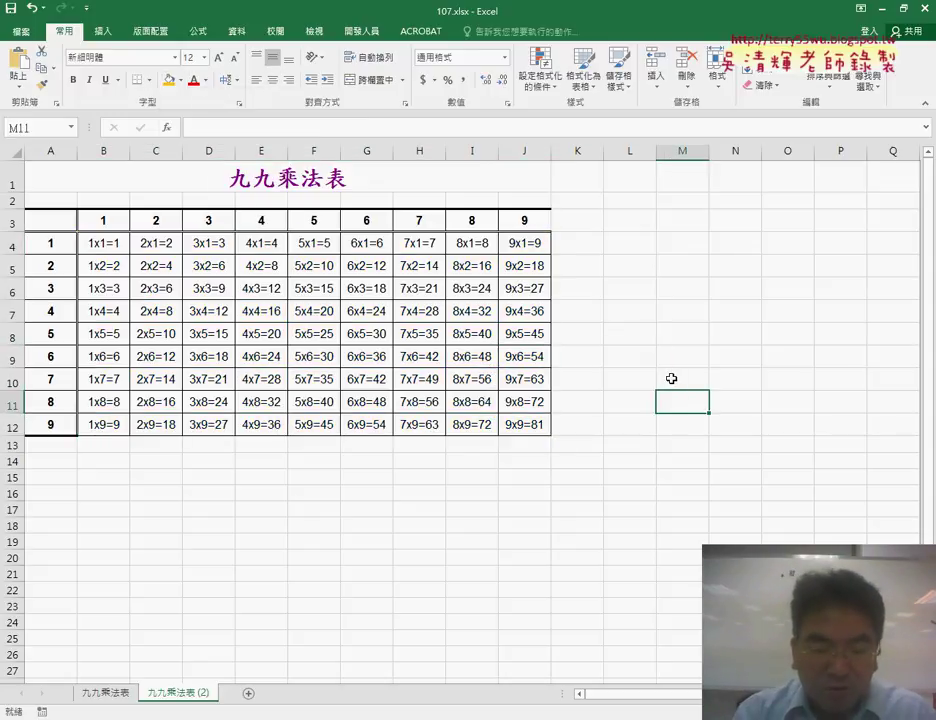
Mark the 1 headers and the 1x1, 2x2, 3x3 diagonal with the screen pen, then clear the marks
drag(111, 230, 118, 233)
drag(57, 235, 50, 252)
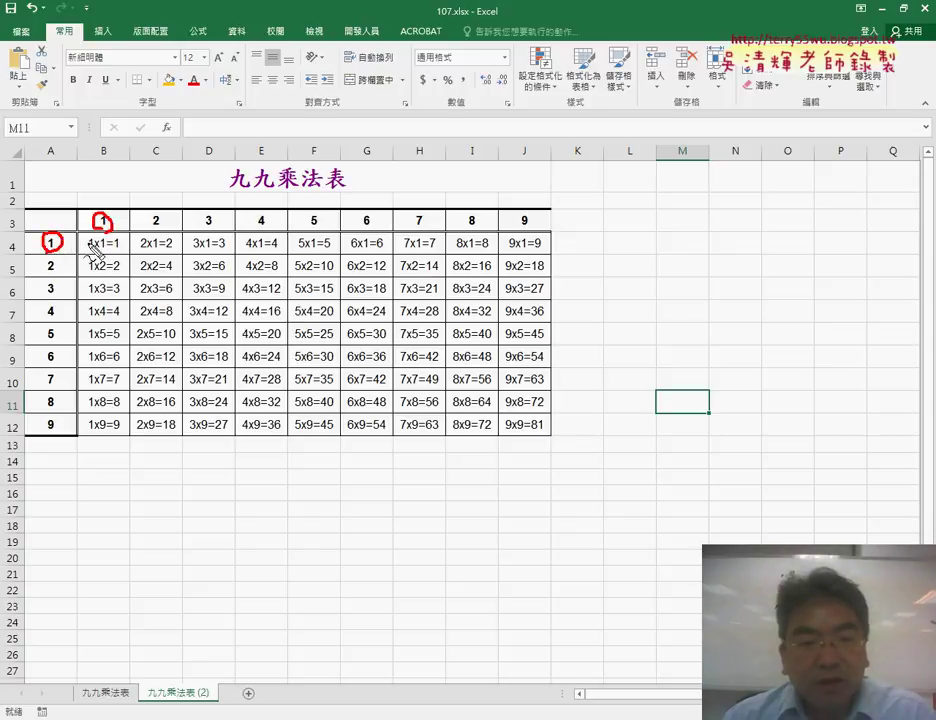
mouse_move(140, 270)
mouse_down()
mouse_move(164, 270)
mouse_move(198, 292)
mouse_up()
drag(172, 66, 184, 96)
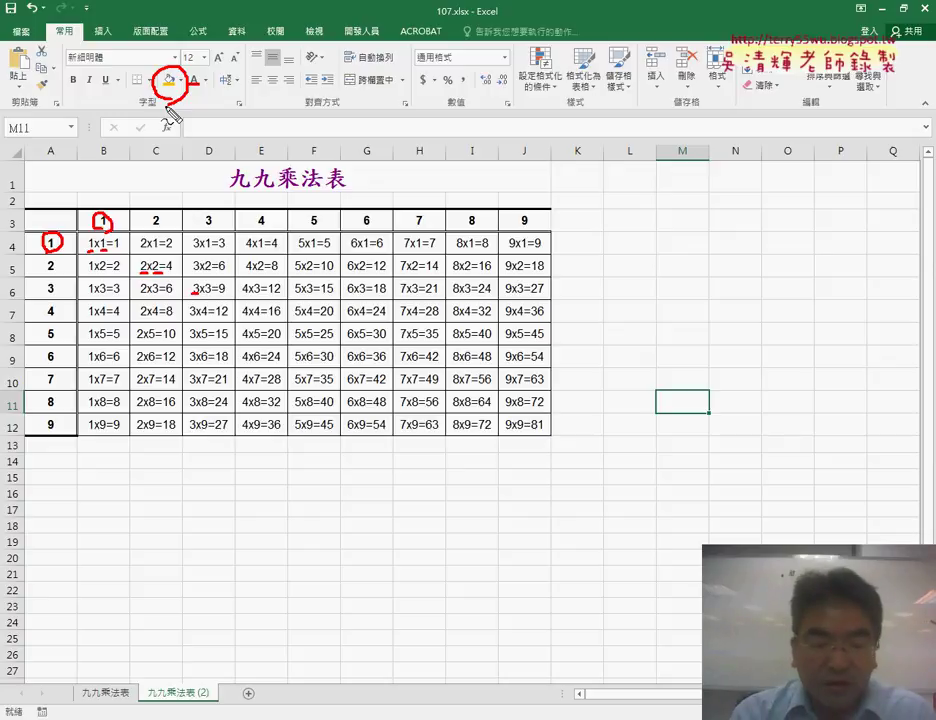
key(Escape)
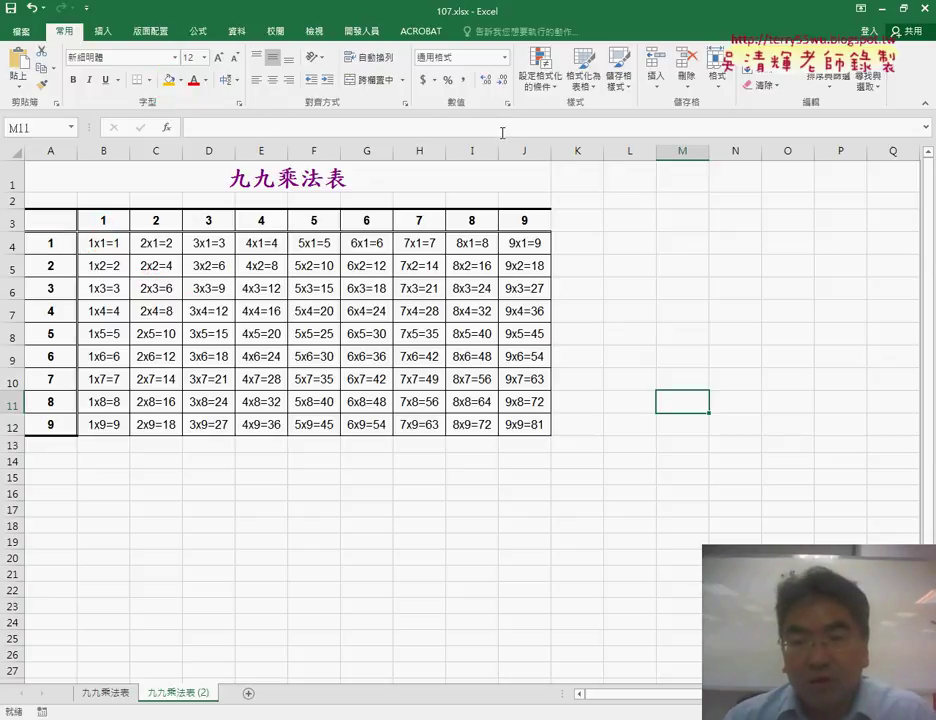
click(540, 70)
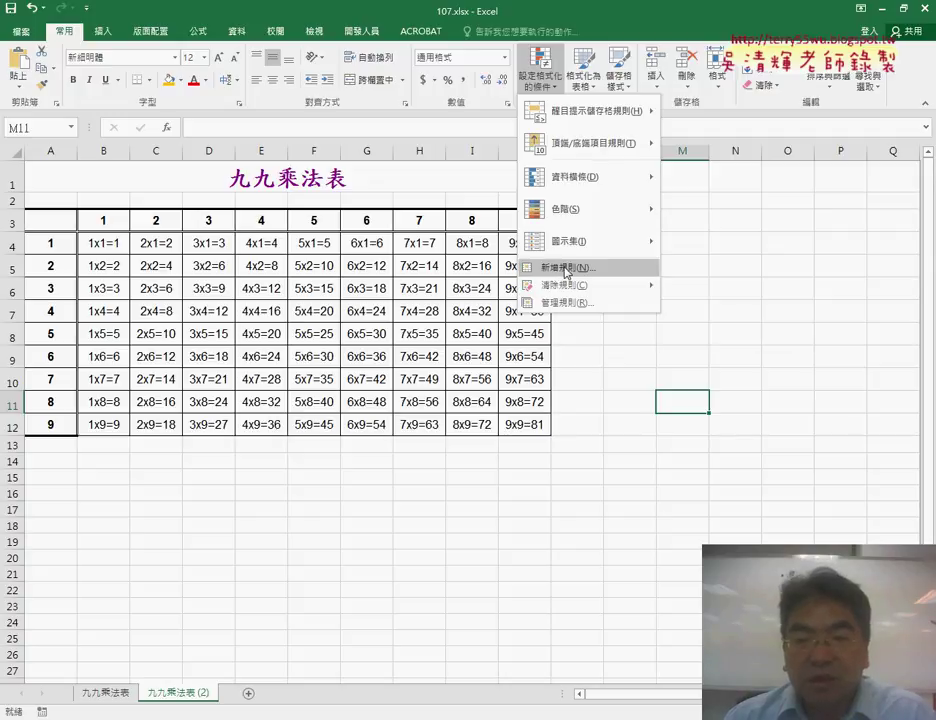
Preview the 'Use a formula' rule type in New Formatting Rule, then cancel without adding a rule
click(568, 271)
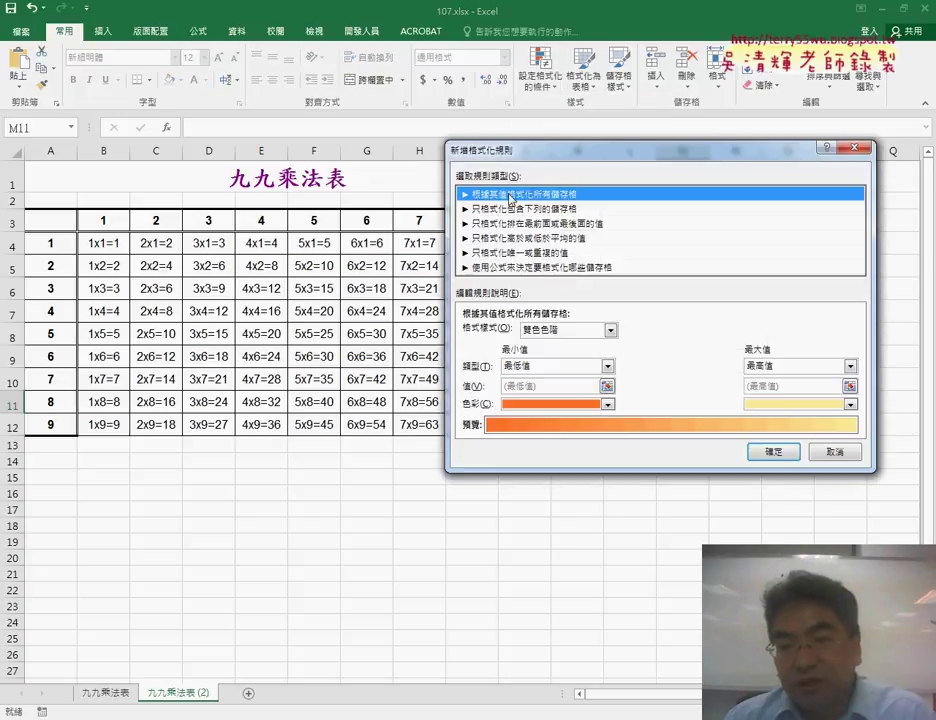
click(490, 238)
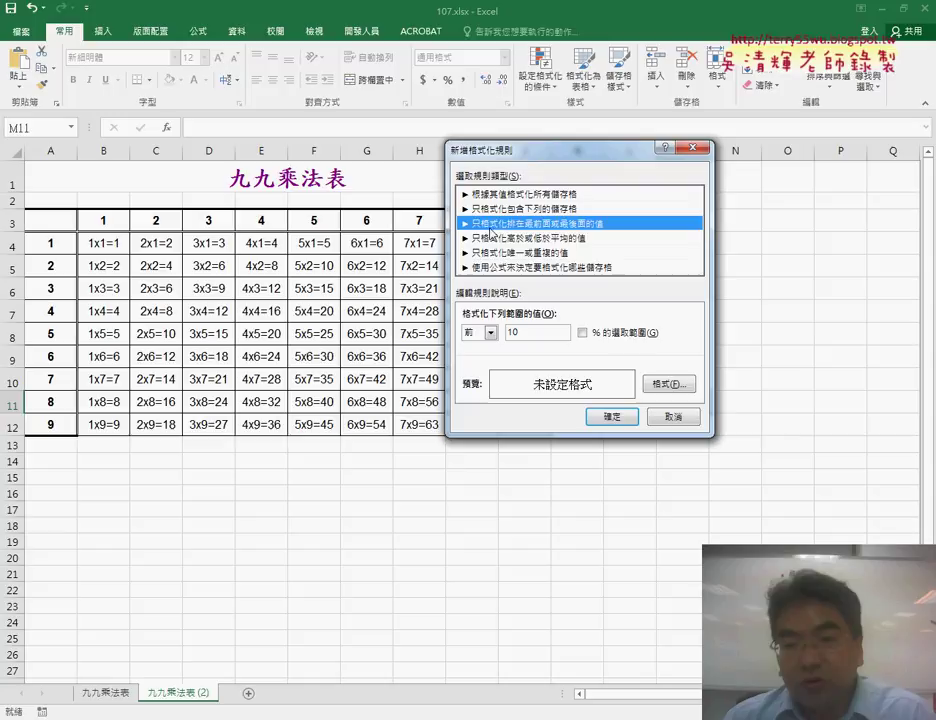
click(497, 252)
click(503, 268)
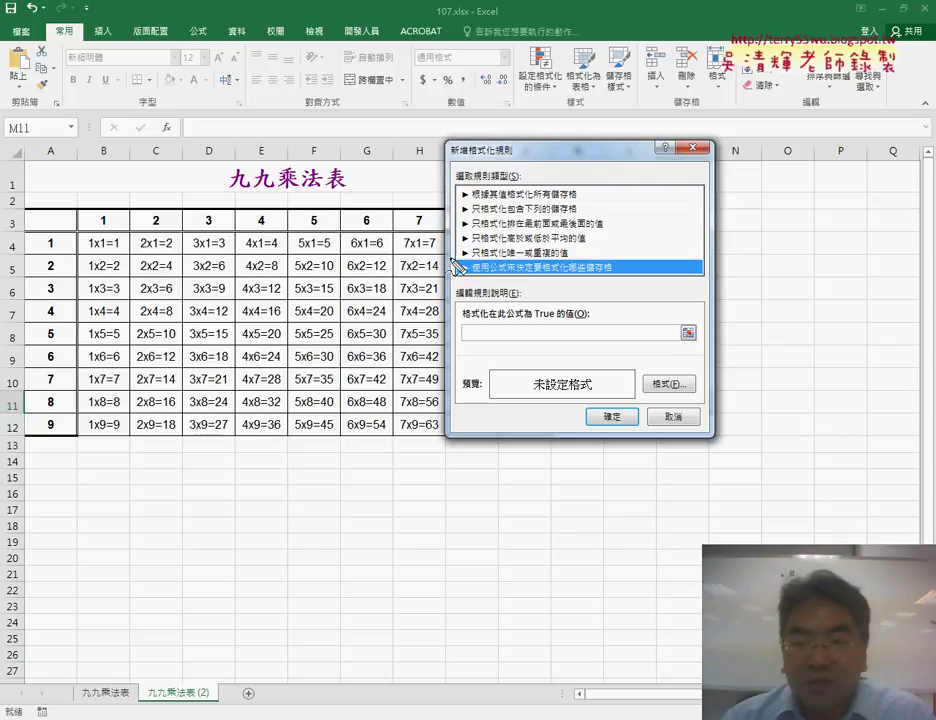
mouse_move(451, 295)
mouse_down()
mouse_move(618, 257)
mouse_move(624, 282)
mouse_up()
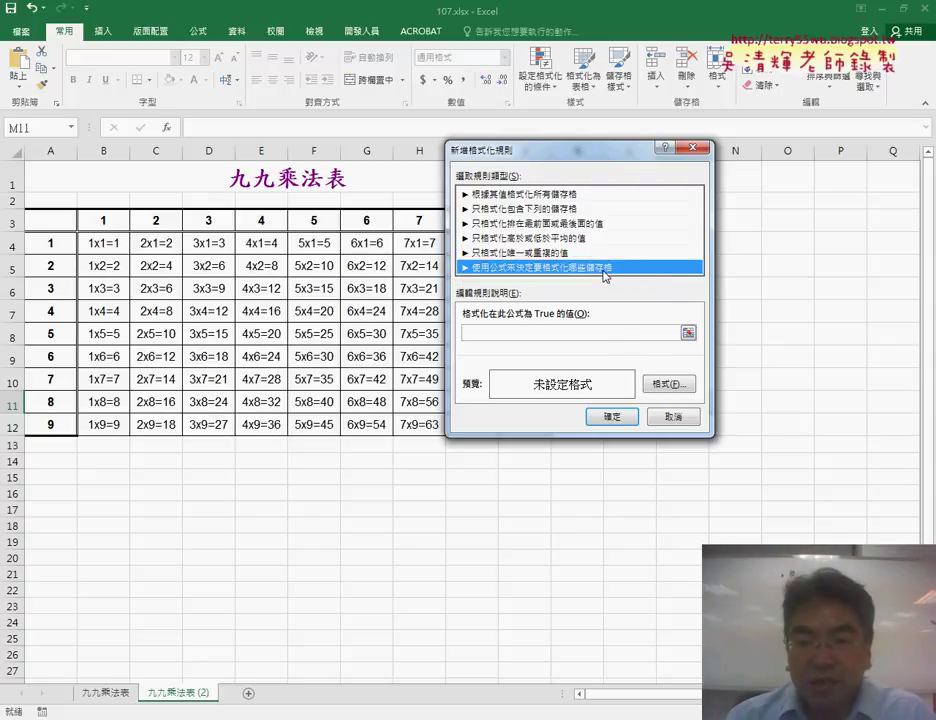
key(Escape)
click(672, 418)
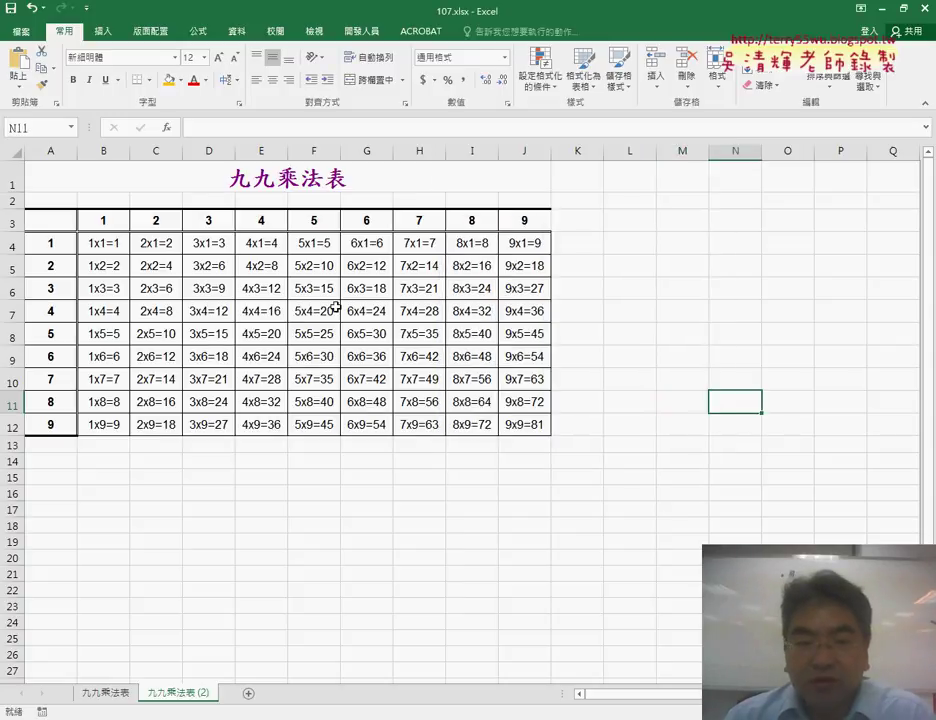
Select only the 81 product cells B4:J12, leaving out the header row and column
drag(95, 243, 511, 426)
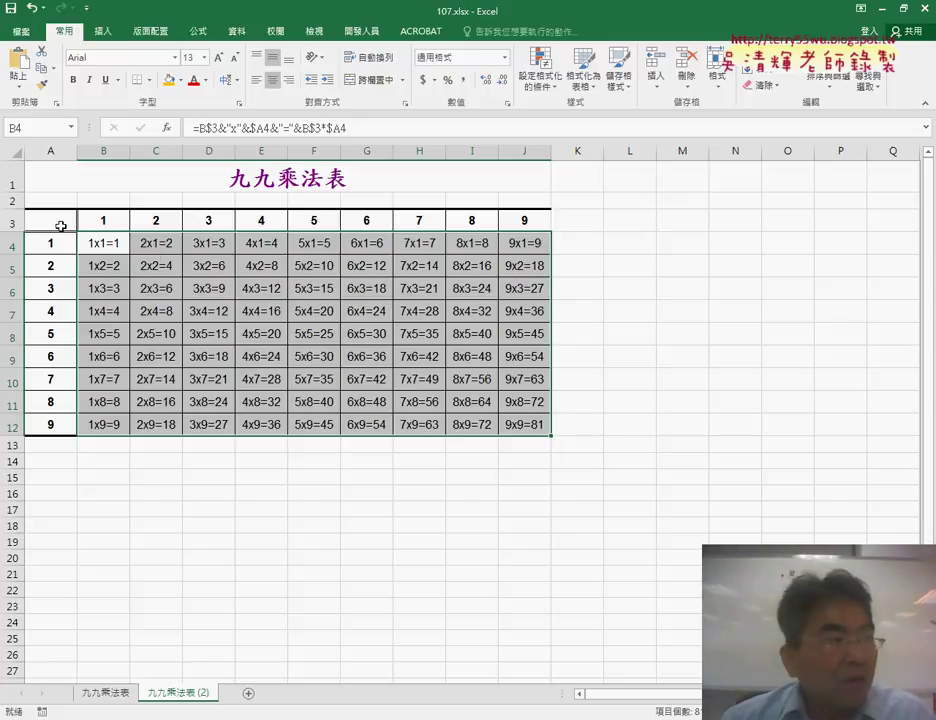
drag(49, 226, 515, 434)
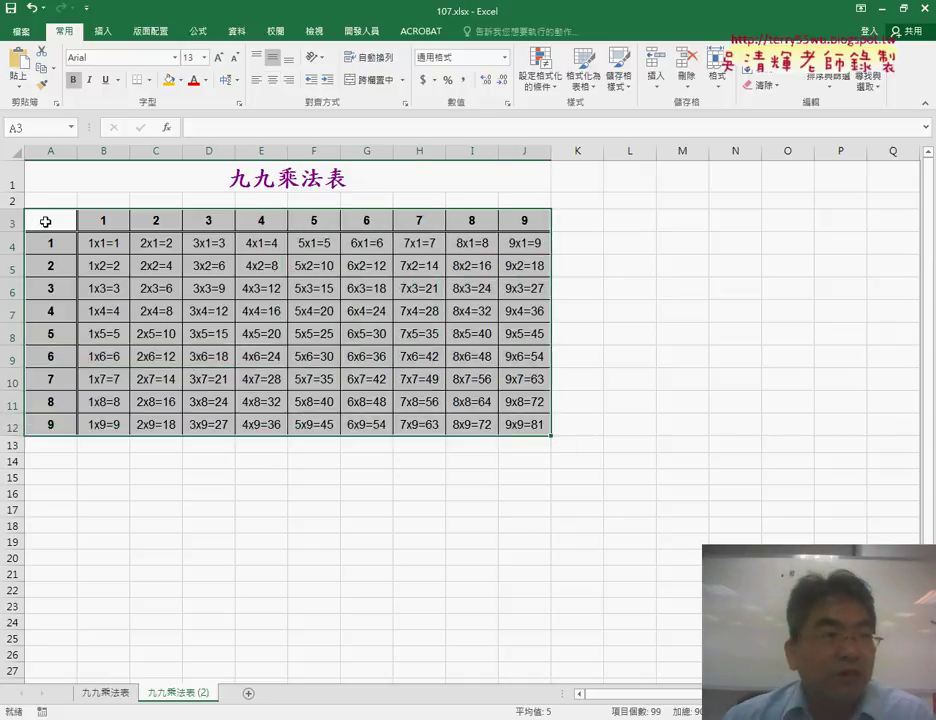
drag(93, 245, 519, 425)
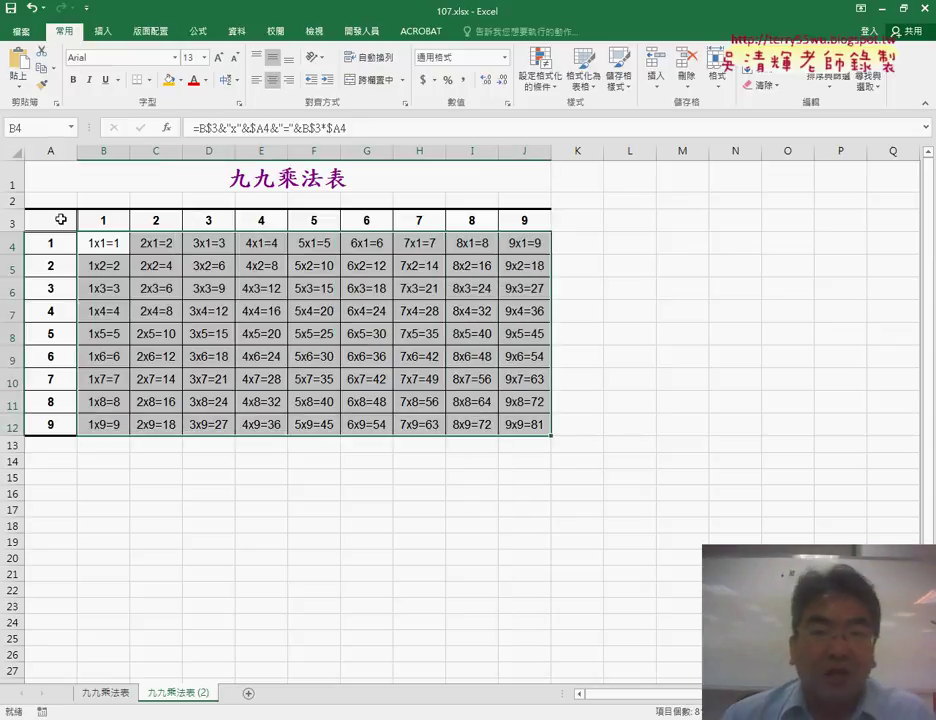
Start a formula-based new rule for B4:J12 and begin its formula as =$B$3
click(550, 88)
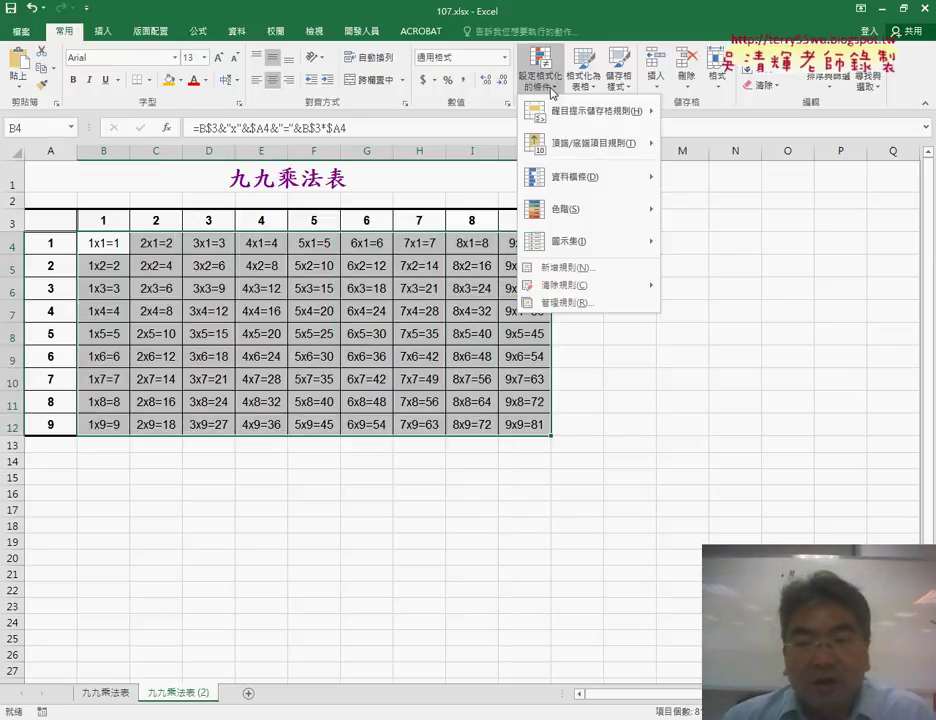
click(555, 268)
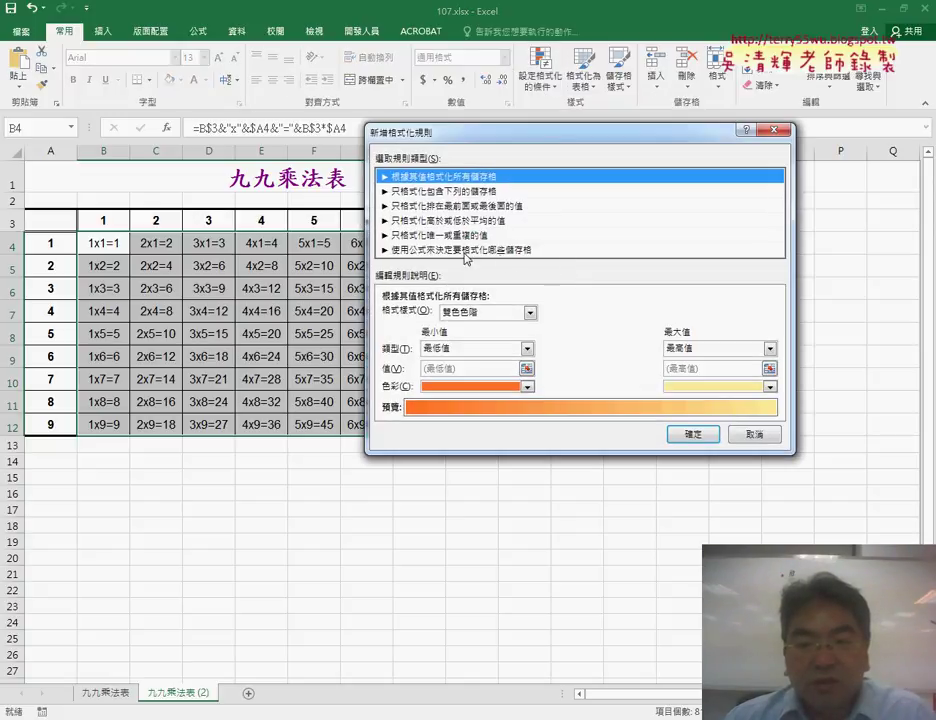
click(424, 252)
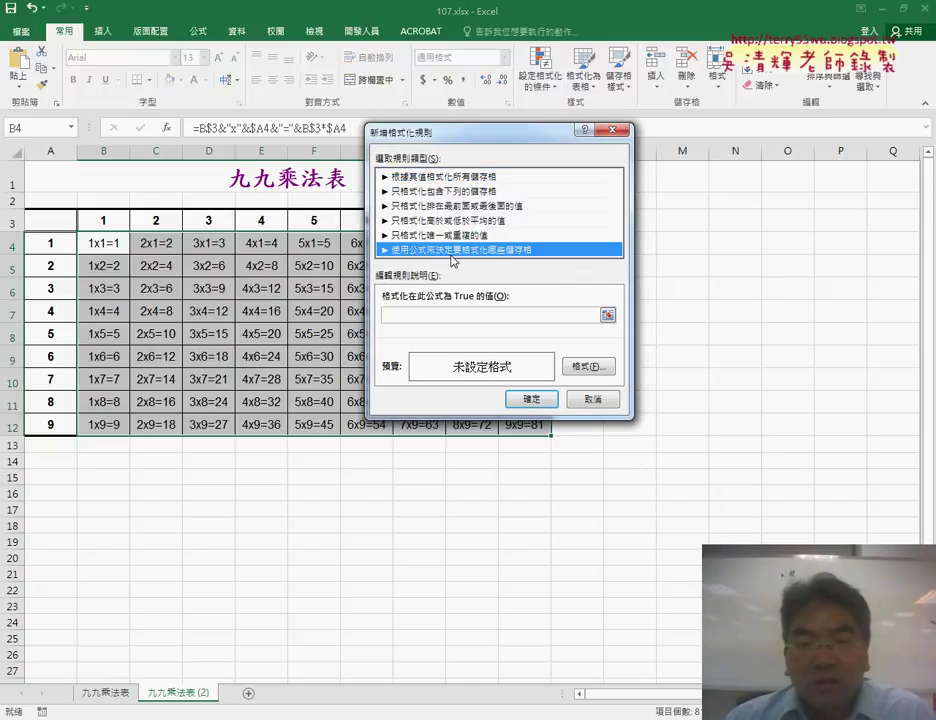
drag(464, 140, 547, 139)
click(499, 314)
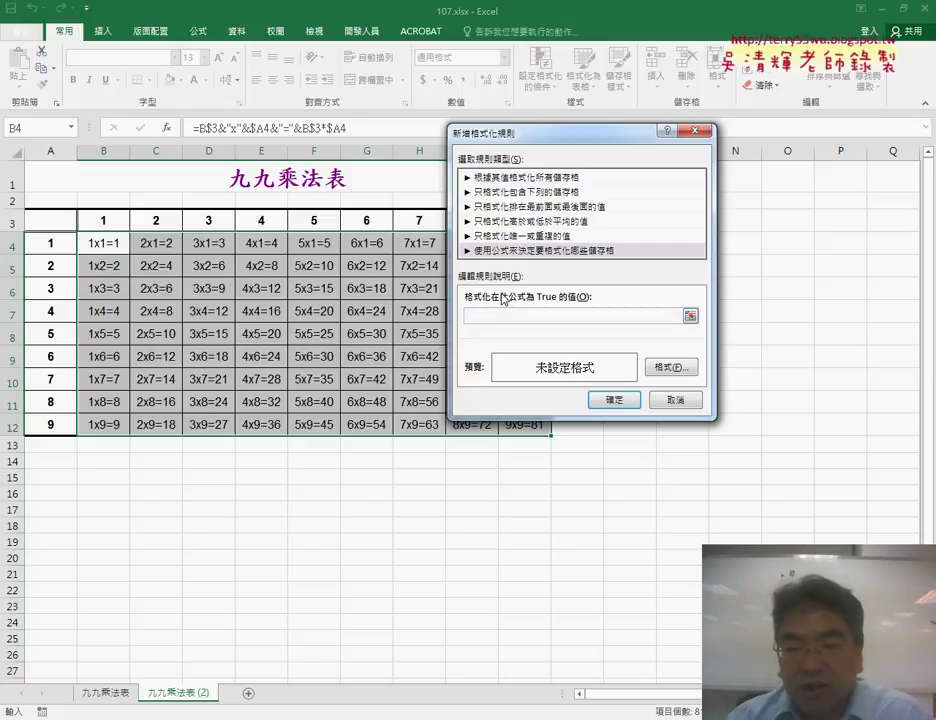
text(=)
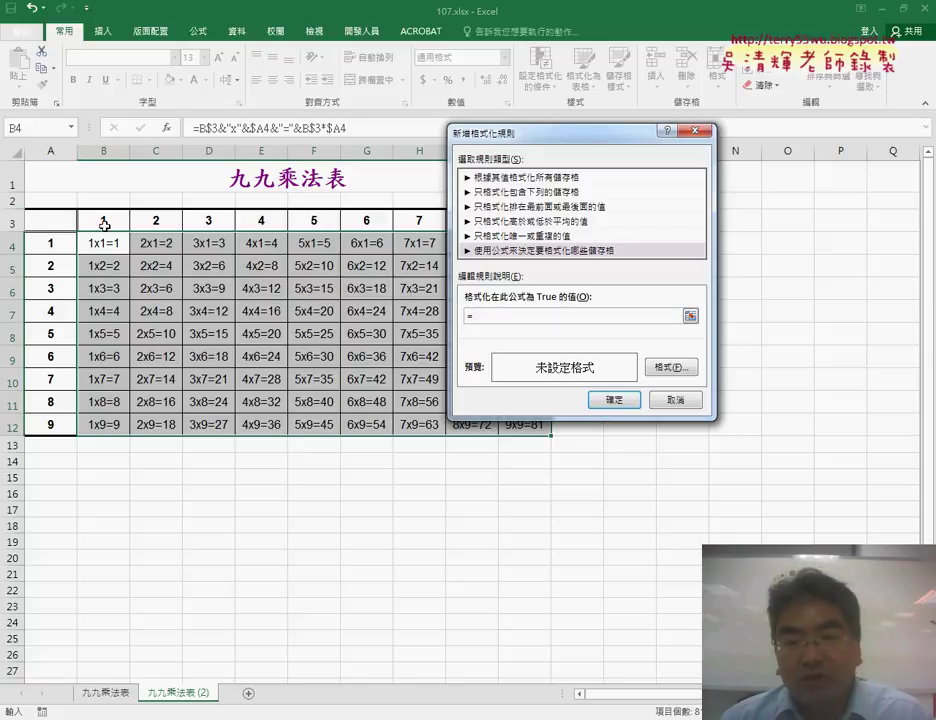
text(B$)
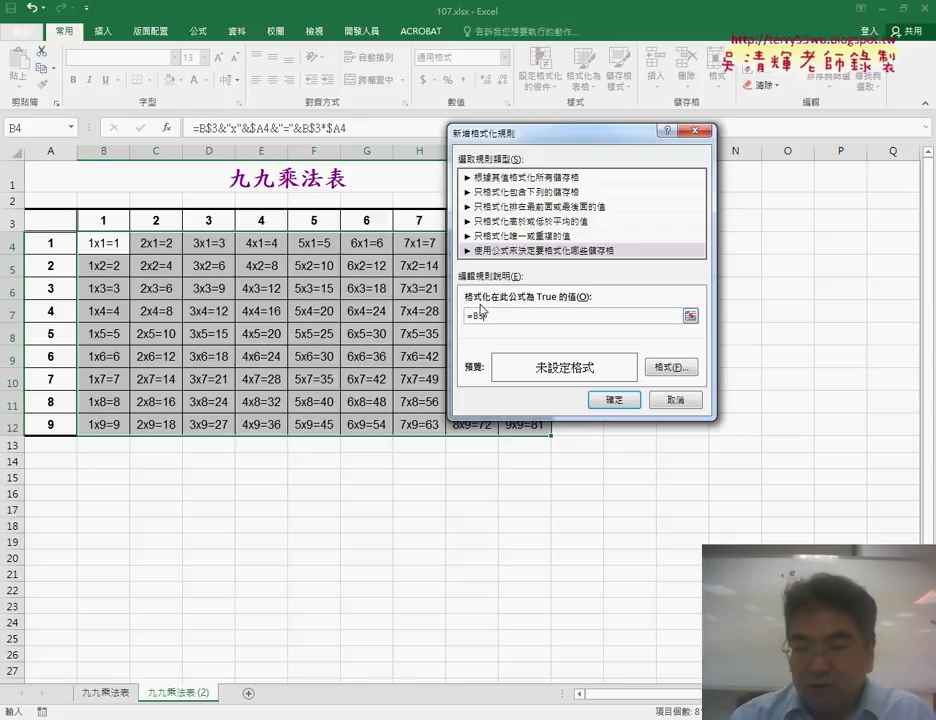
key(BackSpace)
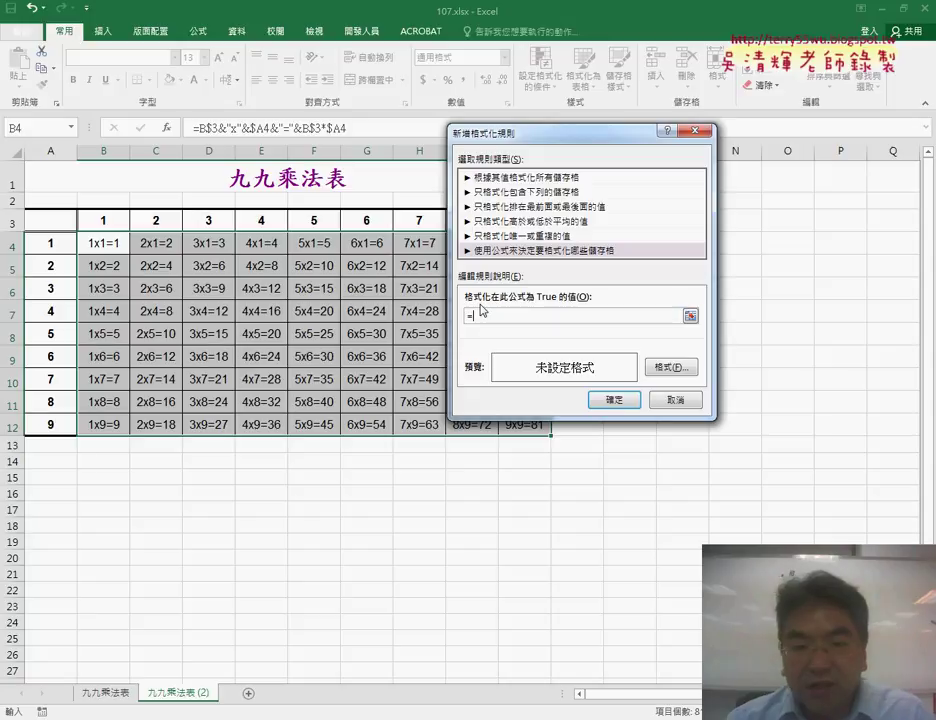
click(104, 220)
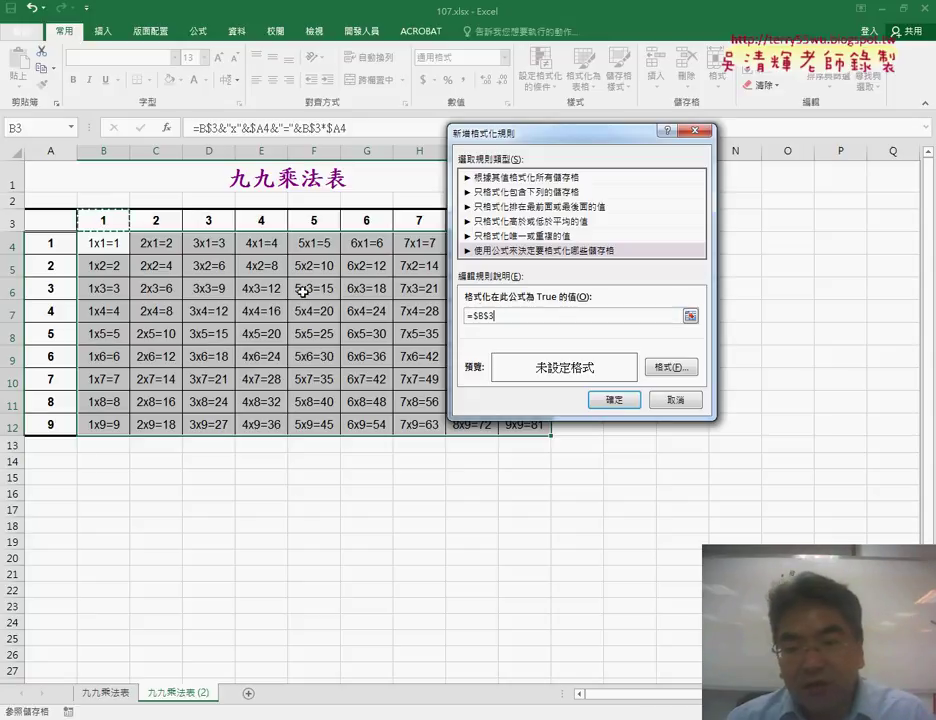
Edit the rule condition to =B$3=$A4 and open its Format settings
click(478, 316)
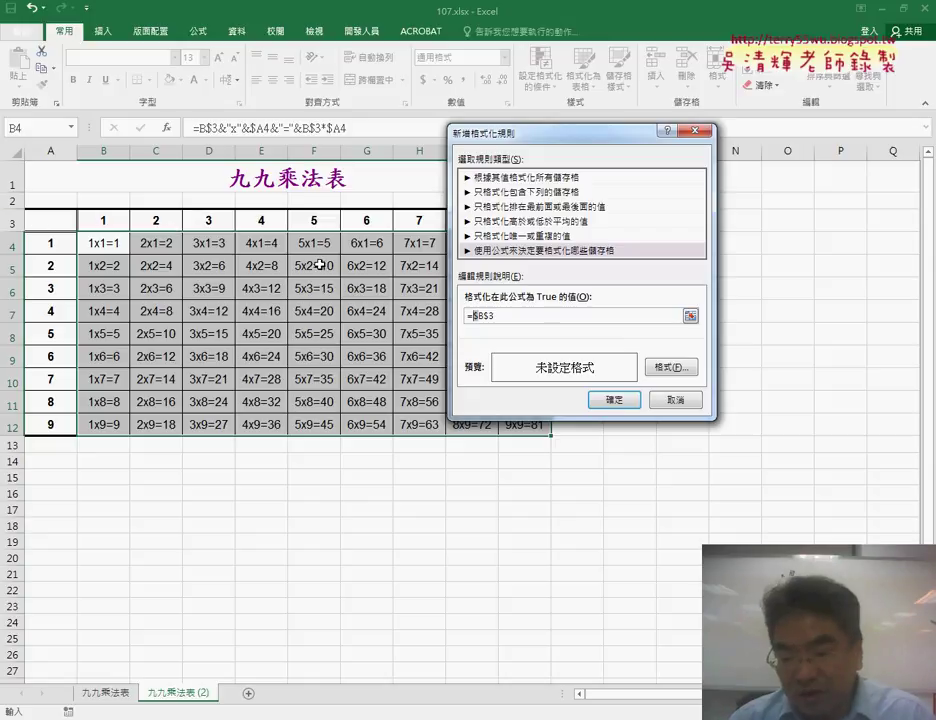
key(Delete)
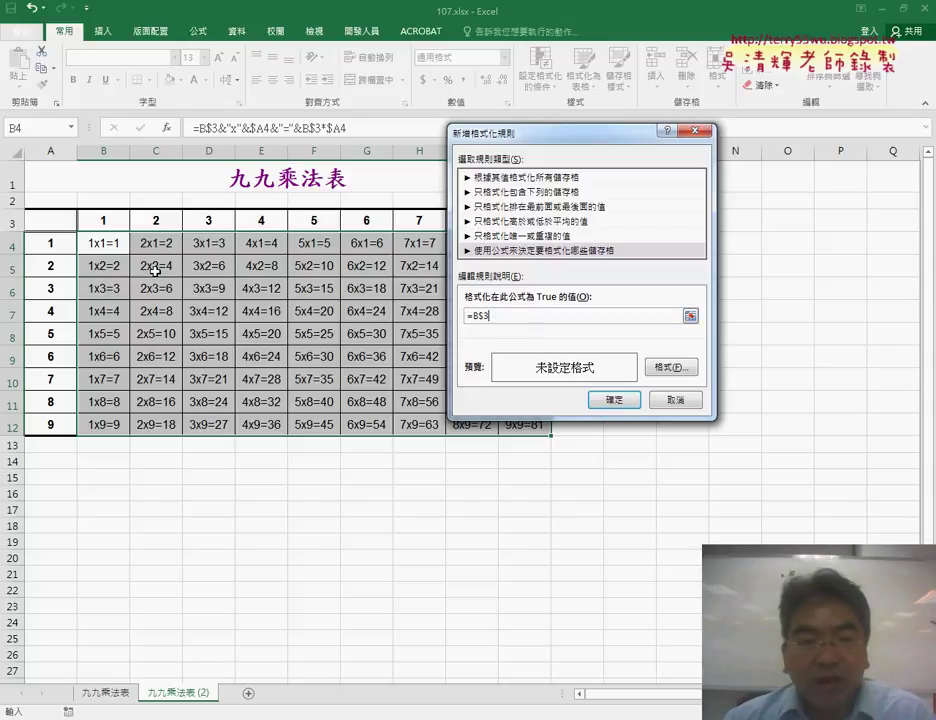
text(=)
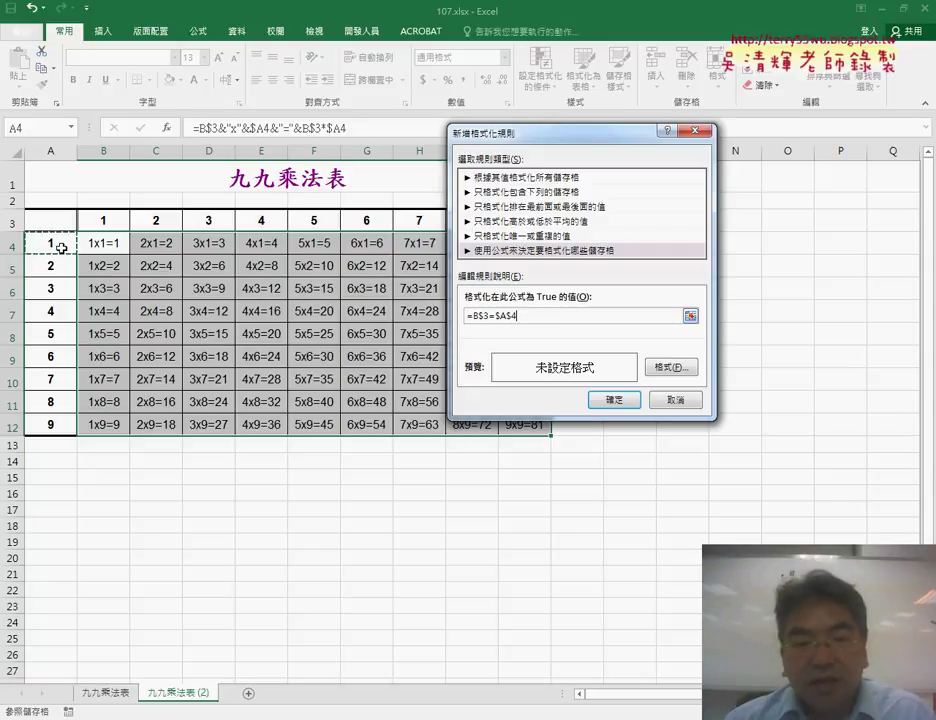
click(513, 315)
key(BackSpace)
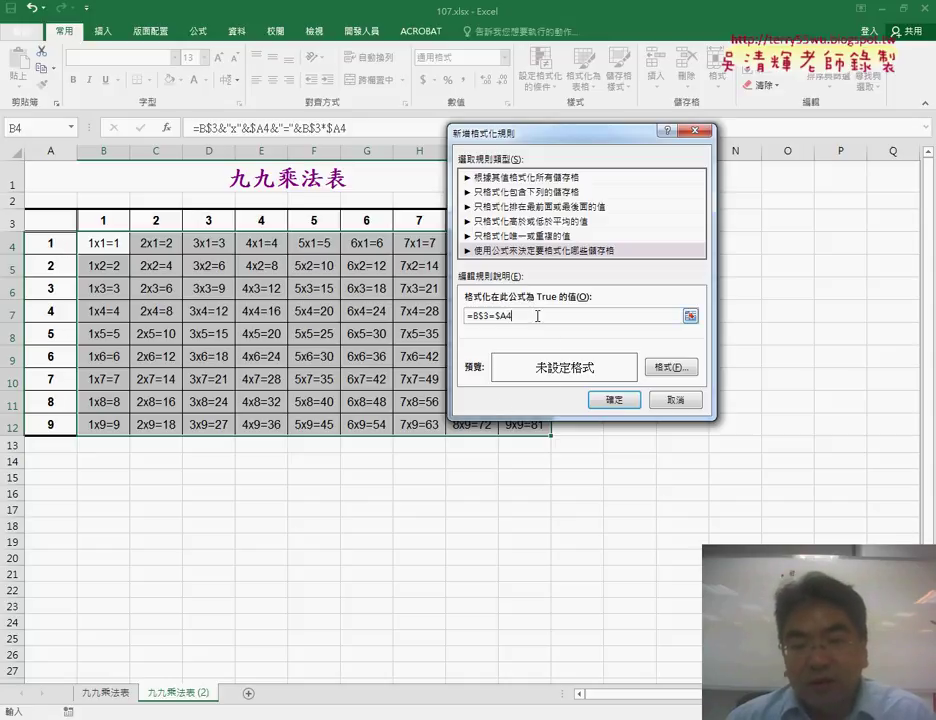
drag(467, 315, 525, 314)
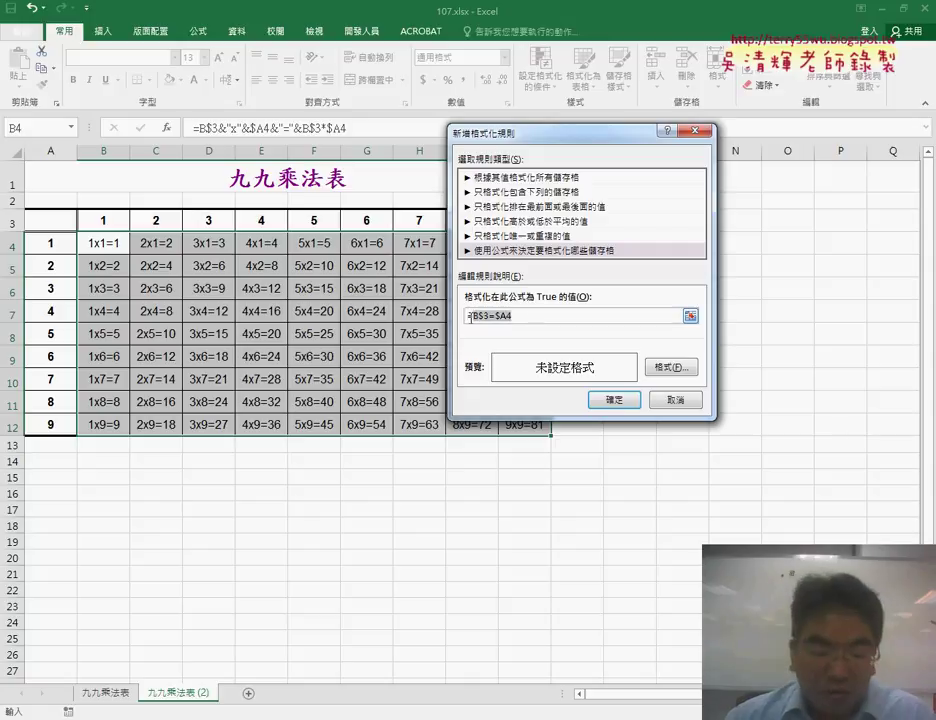
click(525, 314)
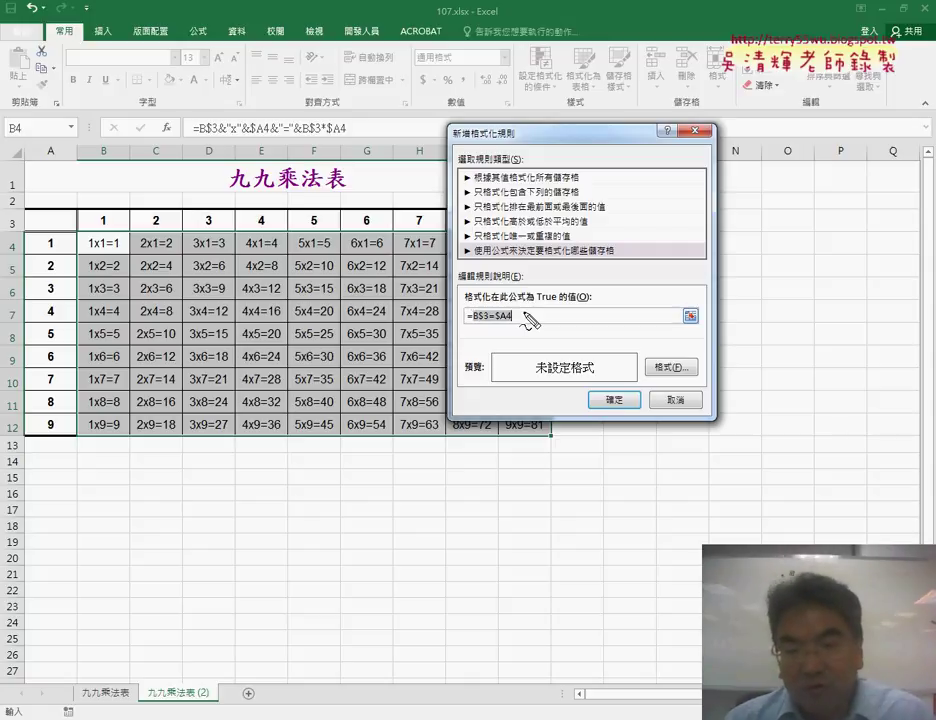
mouse_move(464, 322)
mouse_down()
mouse_move(475, 323)
mouse_move(468, 347)
mouse_move(518, 317)
mouse_move(514, 327)
mouse_up()
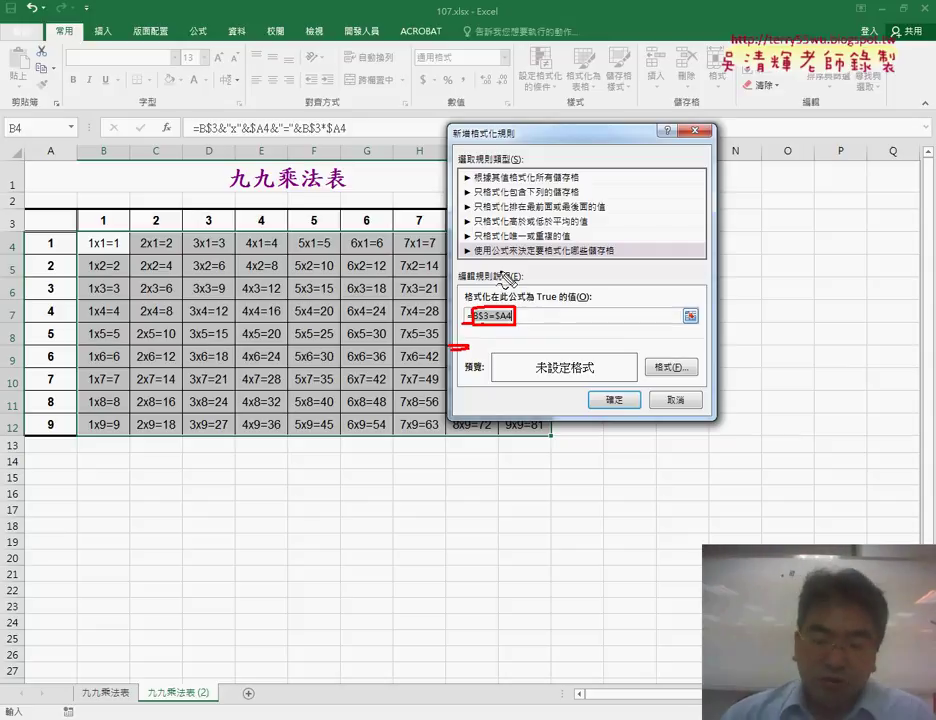
mouse_move(519, 317)
mouse_down()
mouse_move(640, 344)
mouse_move(668, 382)
mouse_up()
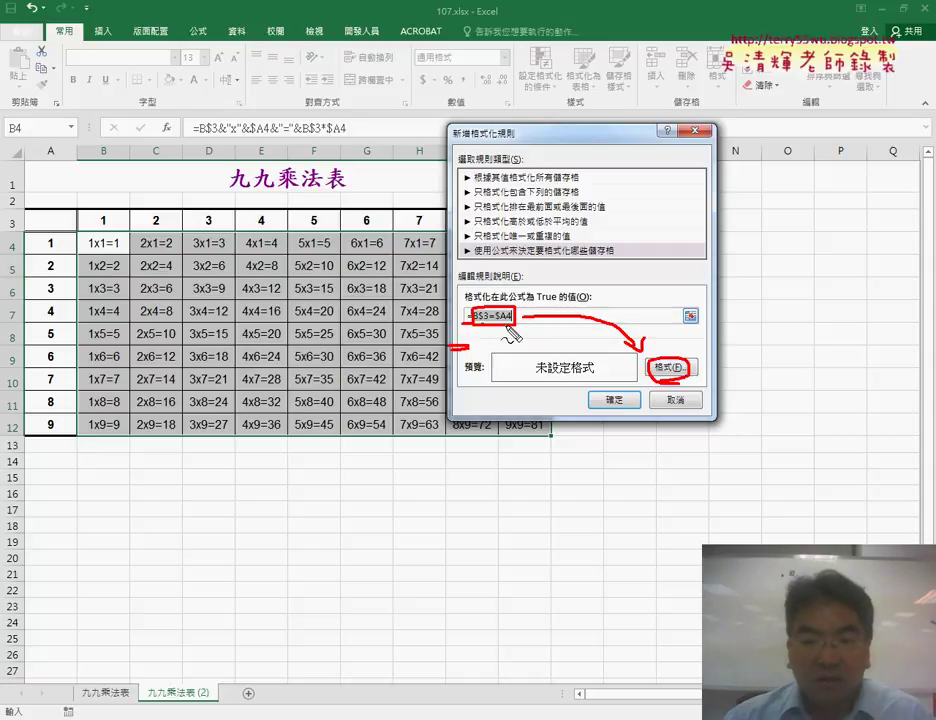
key(Escape)
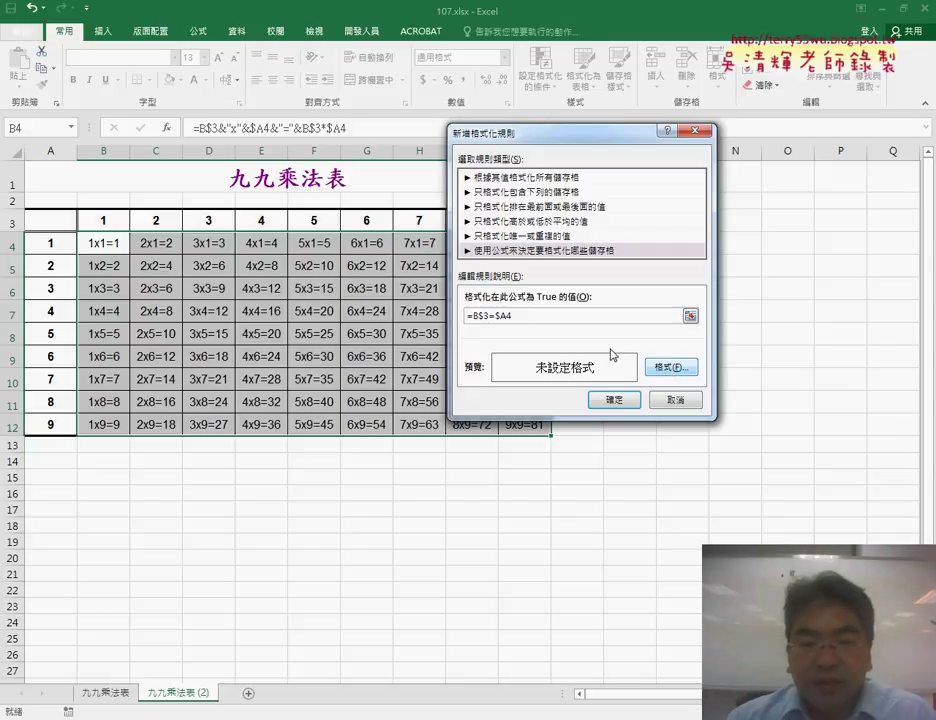
click(671, 367)
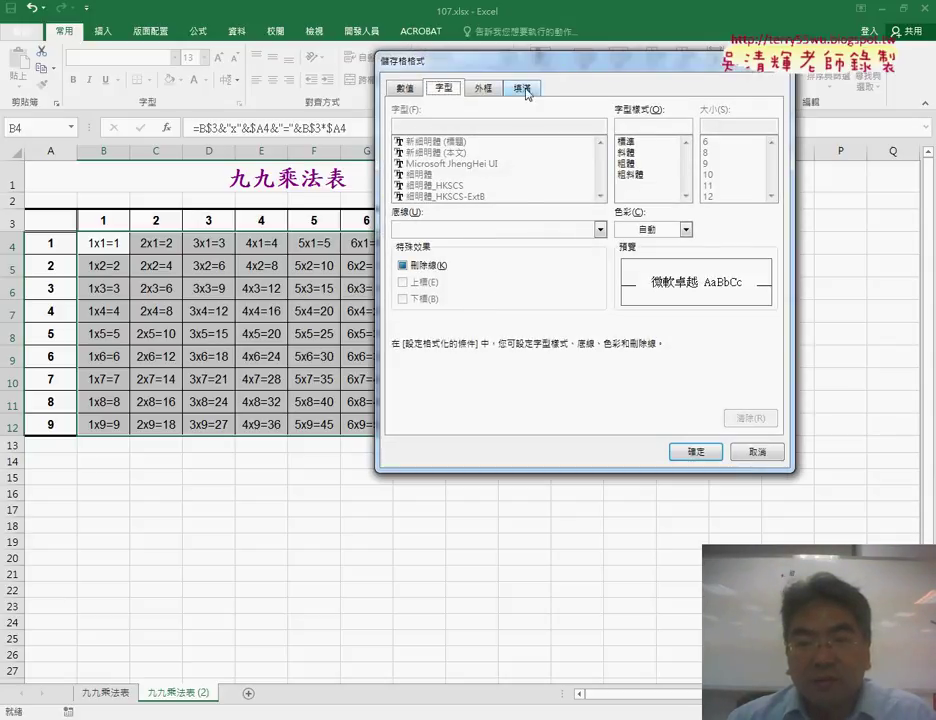
Choose the gold swatch on the Fill tab as the rule's cell fill and confirm
click(524, 89)
drag(497, 69, 425, 163)
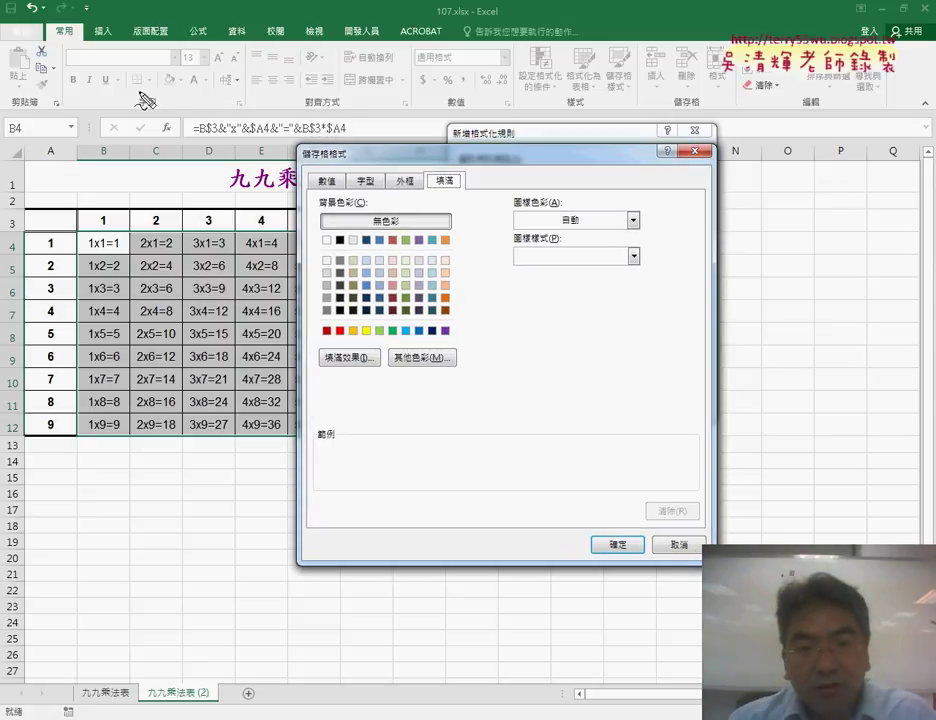
click(168, 82)
drag(180, 96, 460, 186)
drag(394, 186, 413, 186)
drag(355, 186, 376, 186)
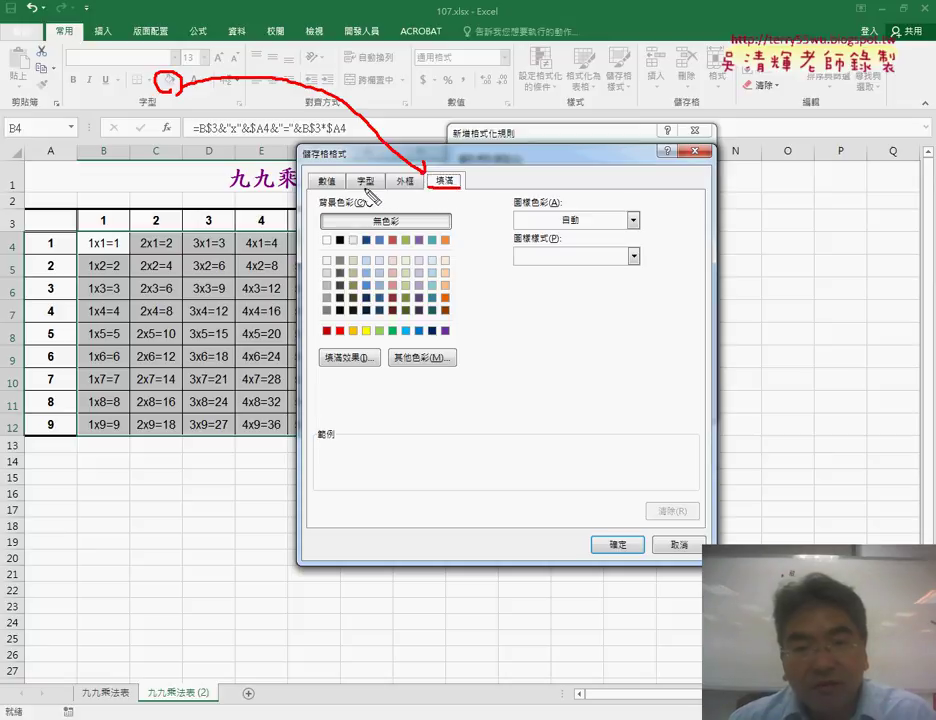
drag(190, 93, 347, 180)
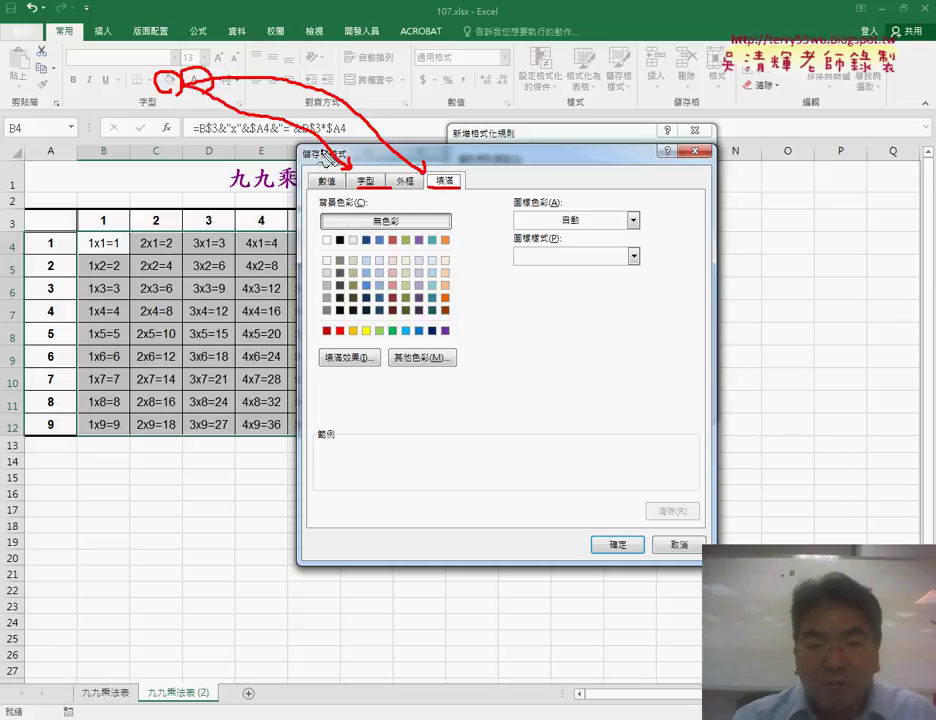
key(Escape)
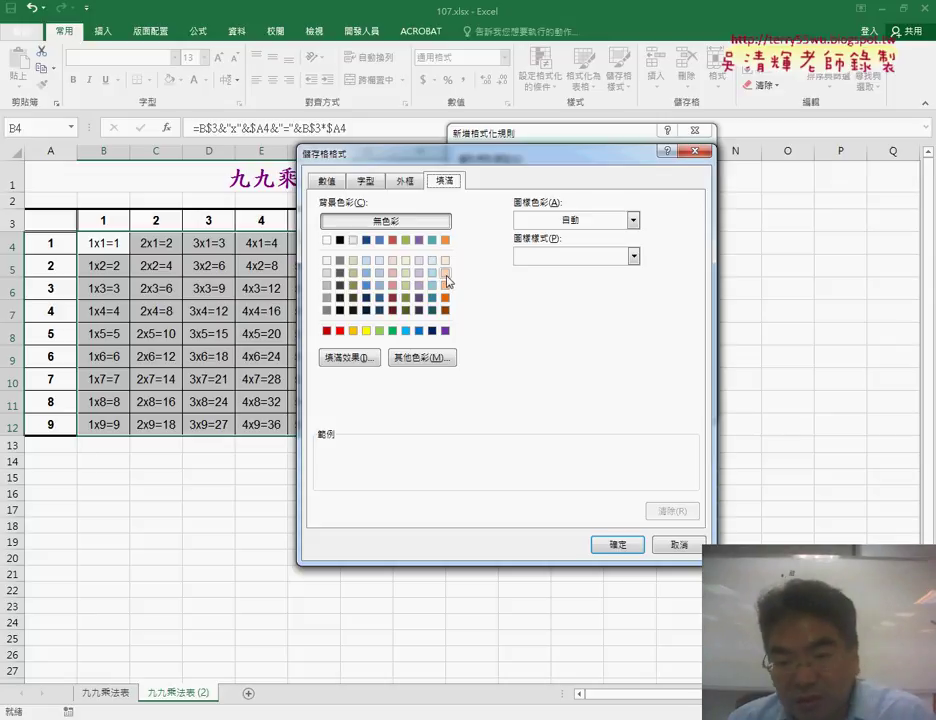
click(353, 331)
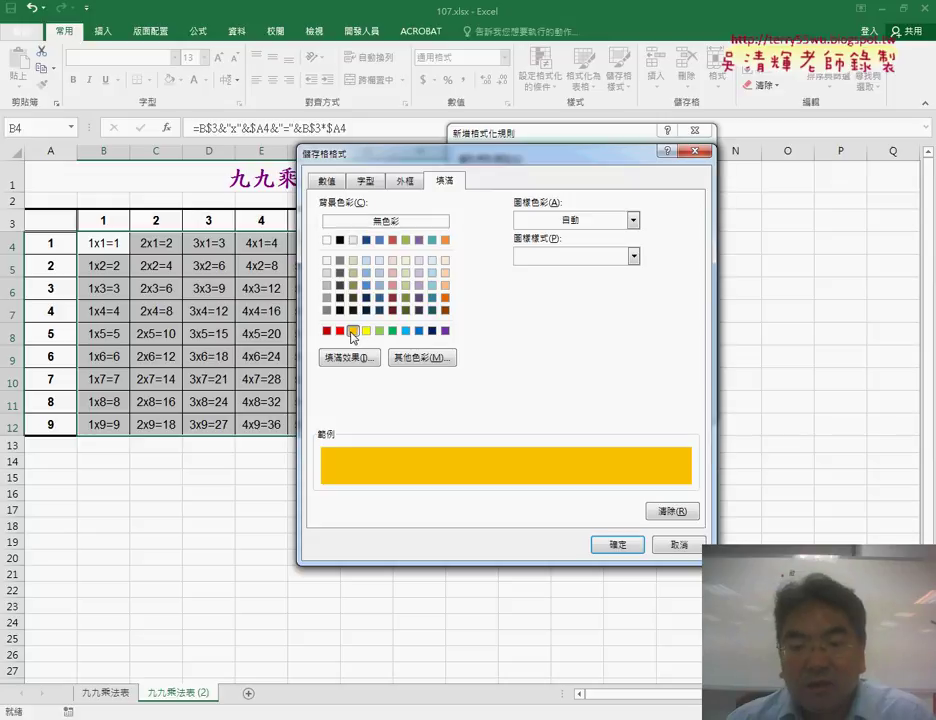
click(614, 545)
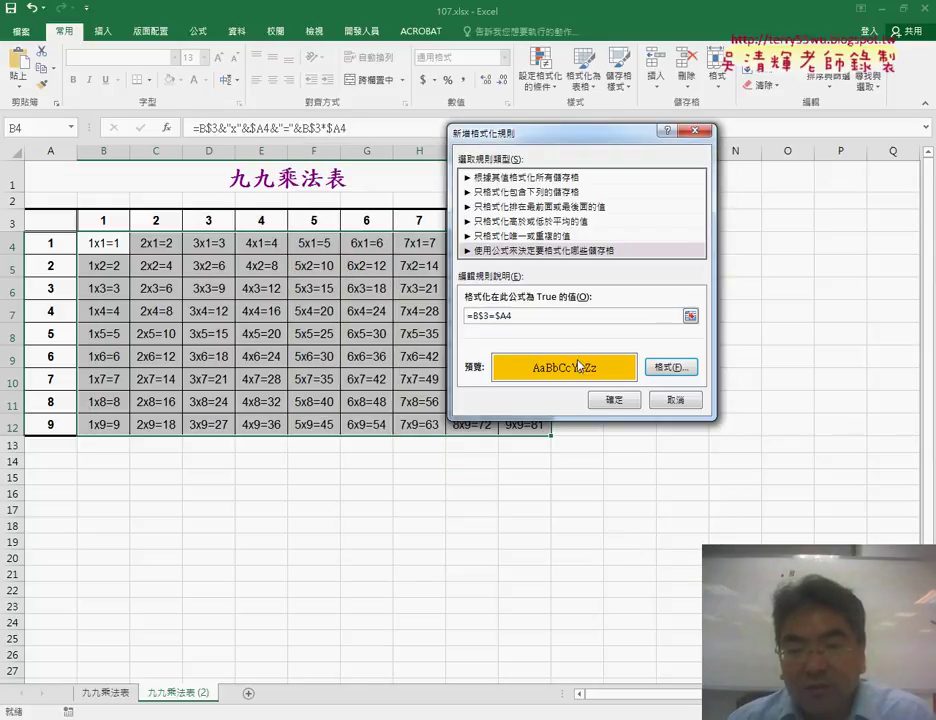
Apply the =B$3=$A4 rule so the diagonal 1x1=1 through 9x9=81 fills gold
double_click(472, 316)
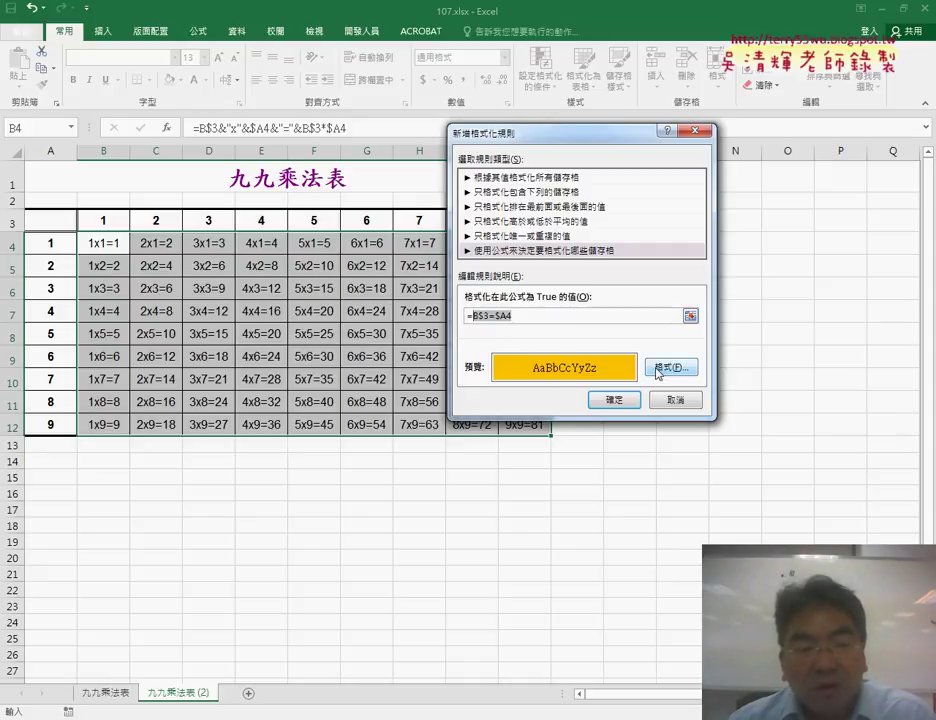
drag(600, 142, 718, 135)
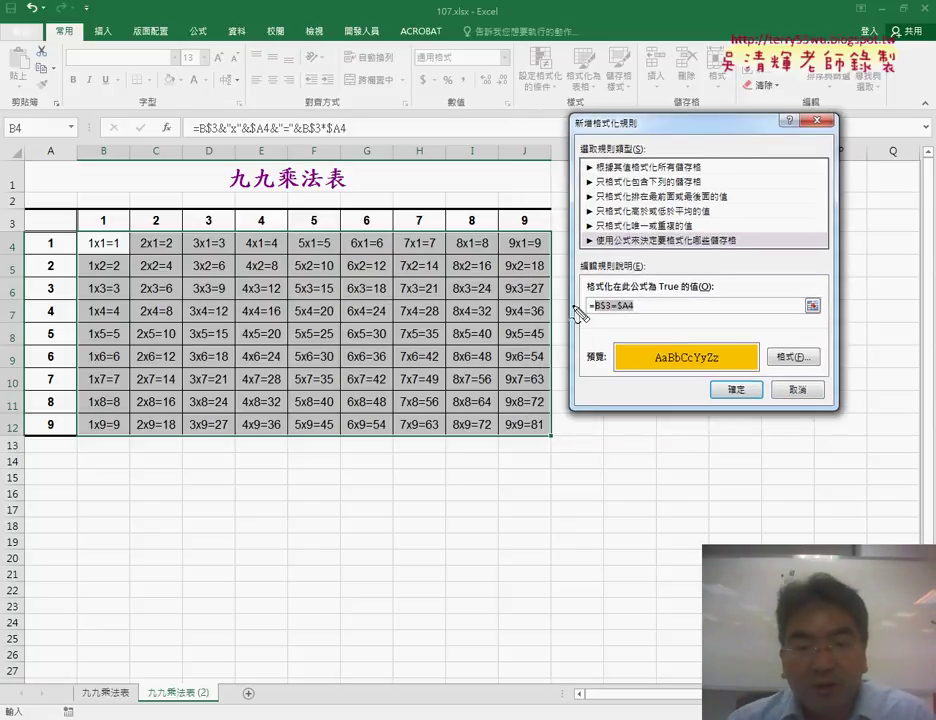
mouse_move(120, 236)
mouse_down()
mouse_move(170, 242)
mouse_move(118, 260)
mouse_up()
drag(216, 268, 256, 268)
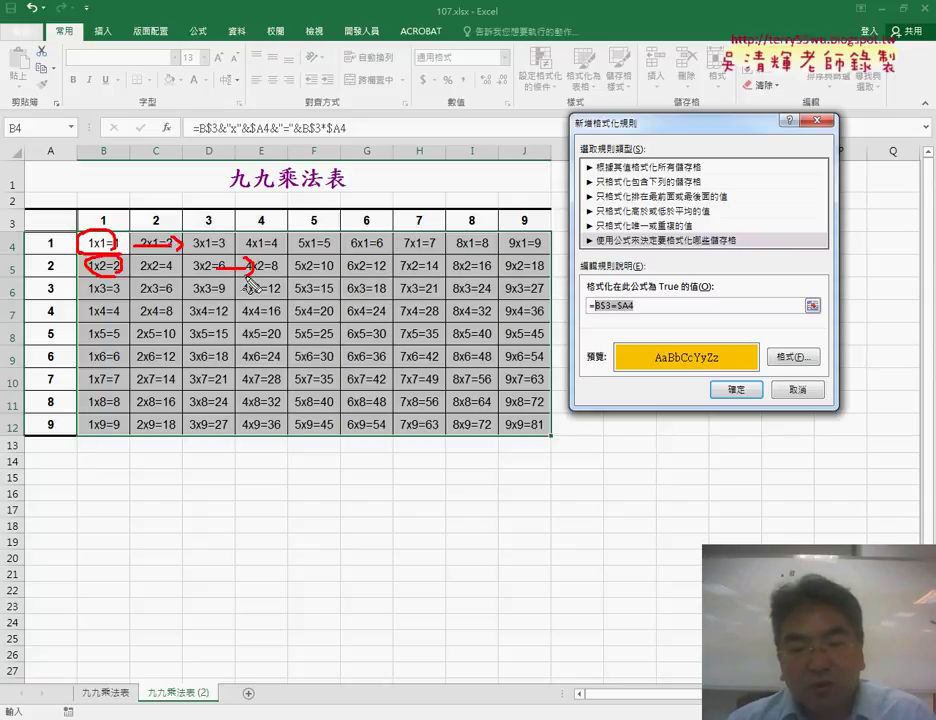
drag(215, 426, 480, 415)
mouse_move(545, 440)
mouse_down()
mouse_move(512, 440)
mouse_move(545, 438)
mouse_up()
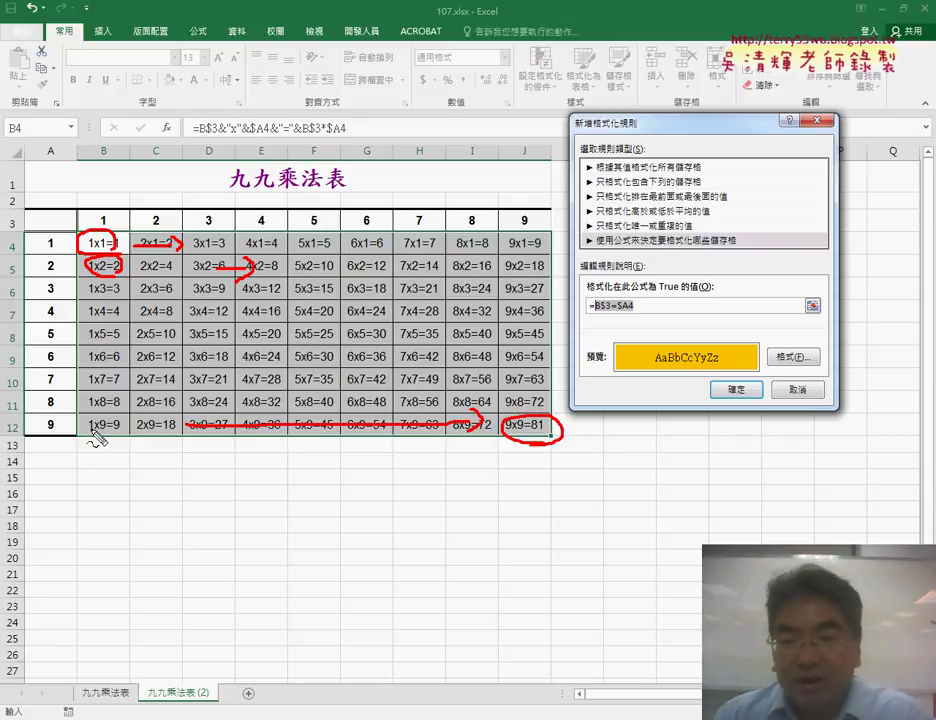
drag(715, 345, 703, 378)
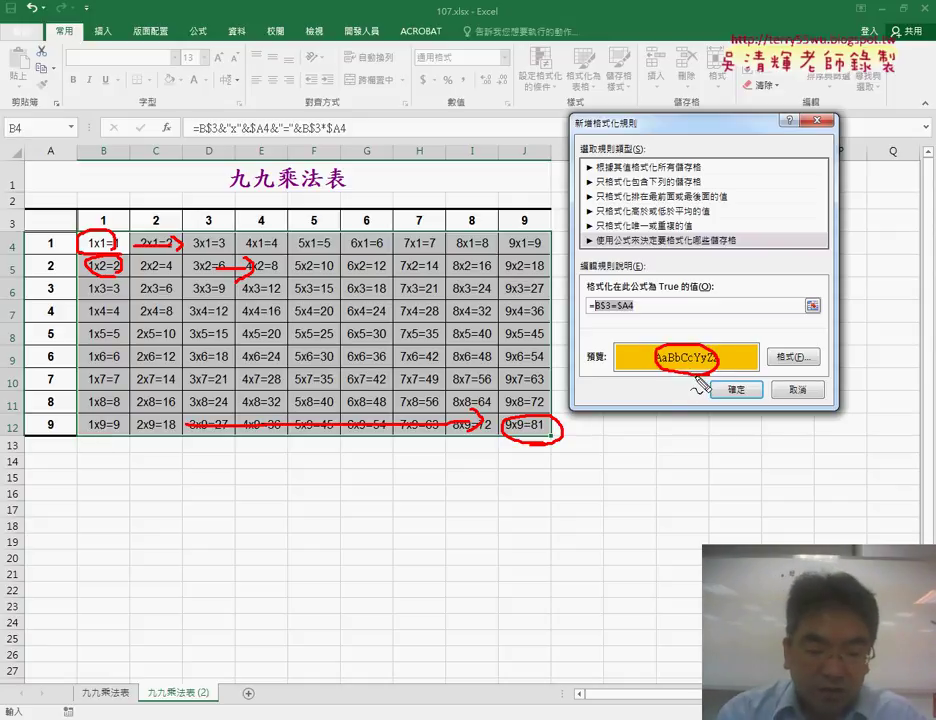
key(Escape)
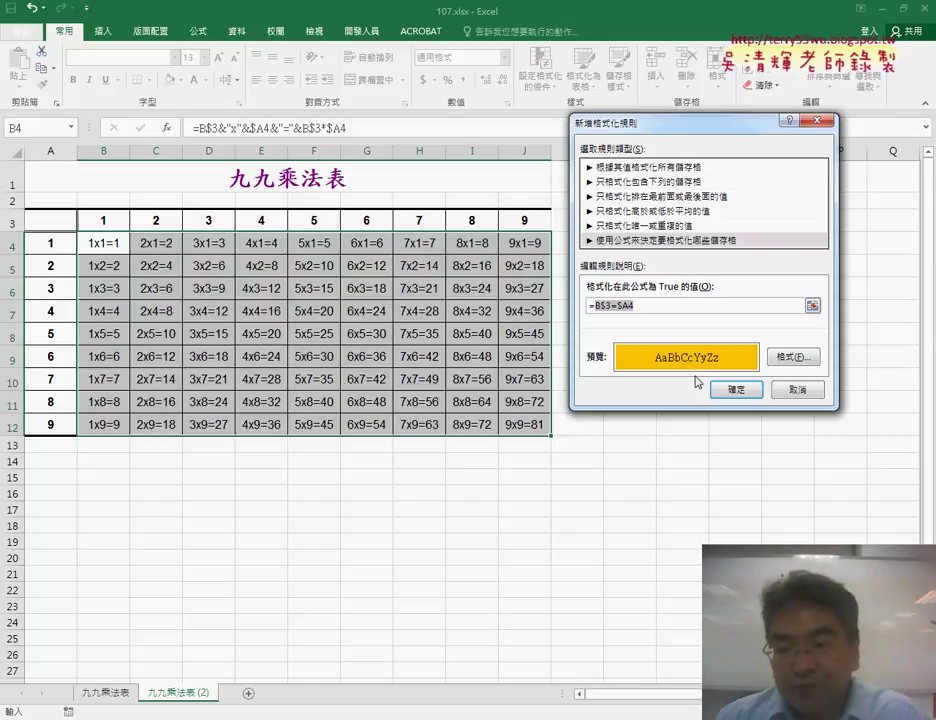
click(737, 390)
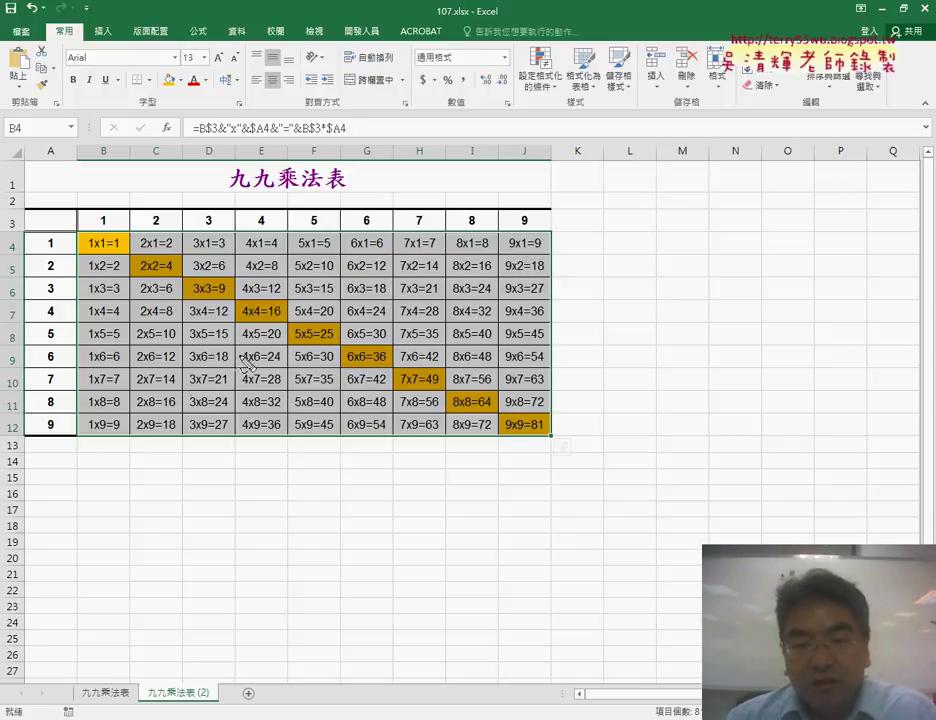
mouse_move(104, 428)
mouse_down()
mouse_move(312, 318)
mouse_move(527, 232)
mouse_up()
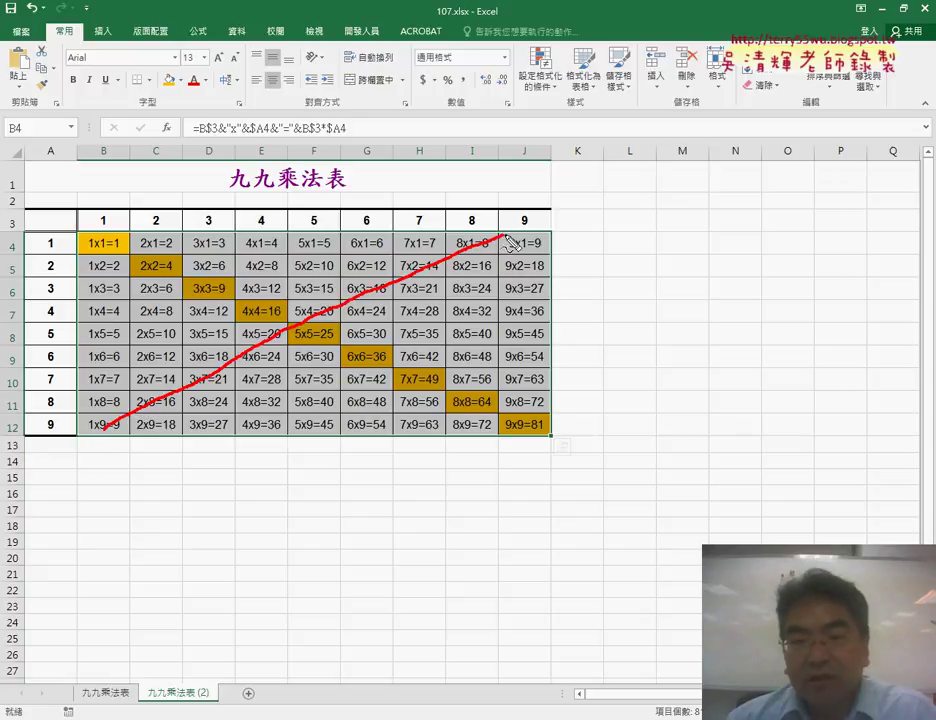
drag(527, 232, 535, 252)
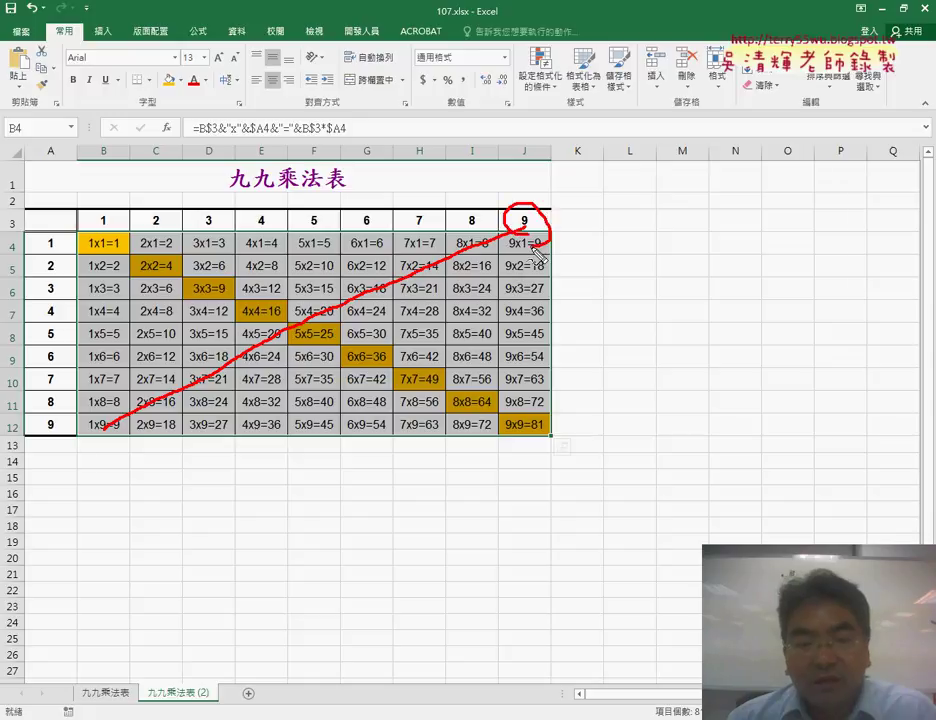
drag(60, 418, 68, 438)
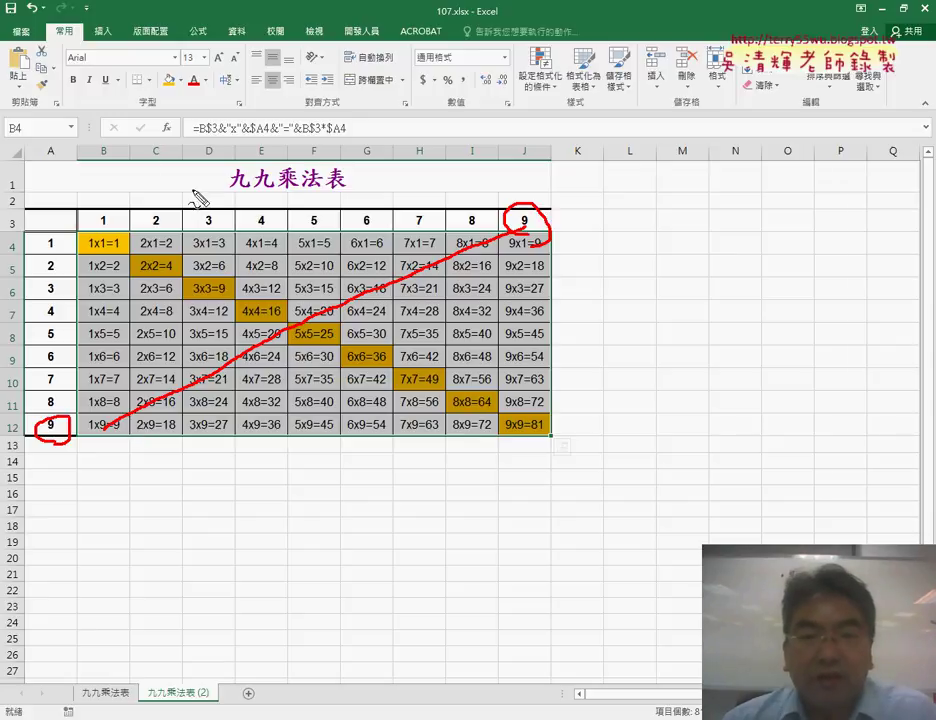
drag(180, 68, 181, 104)
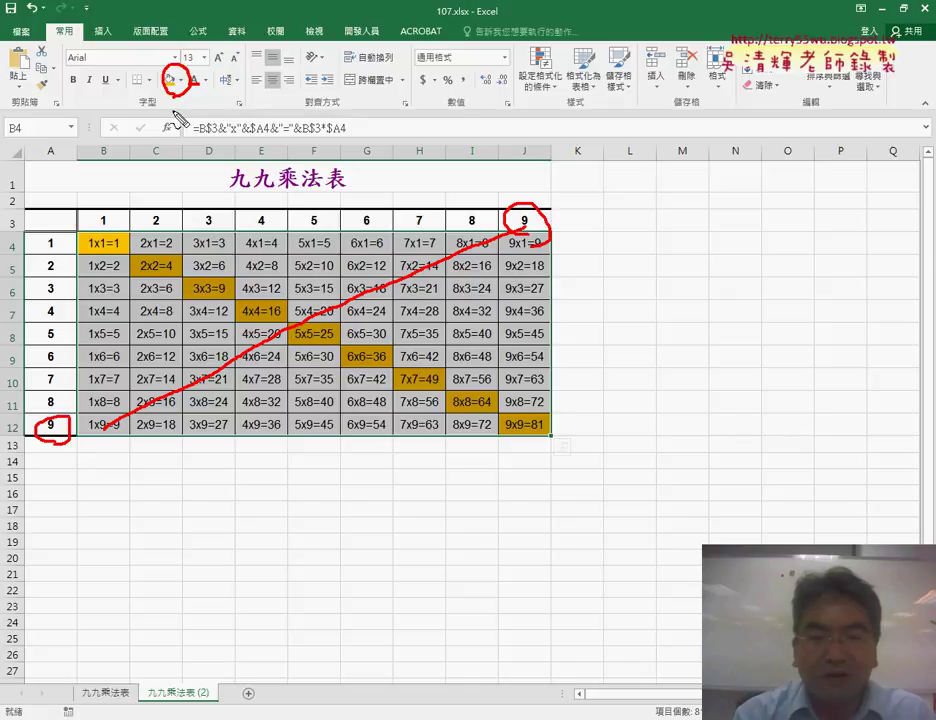
key(Escape)
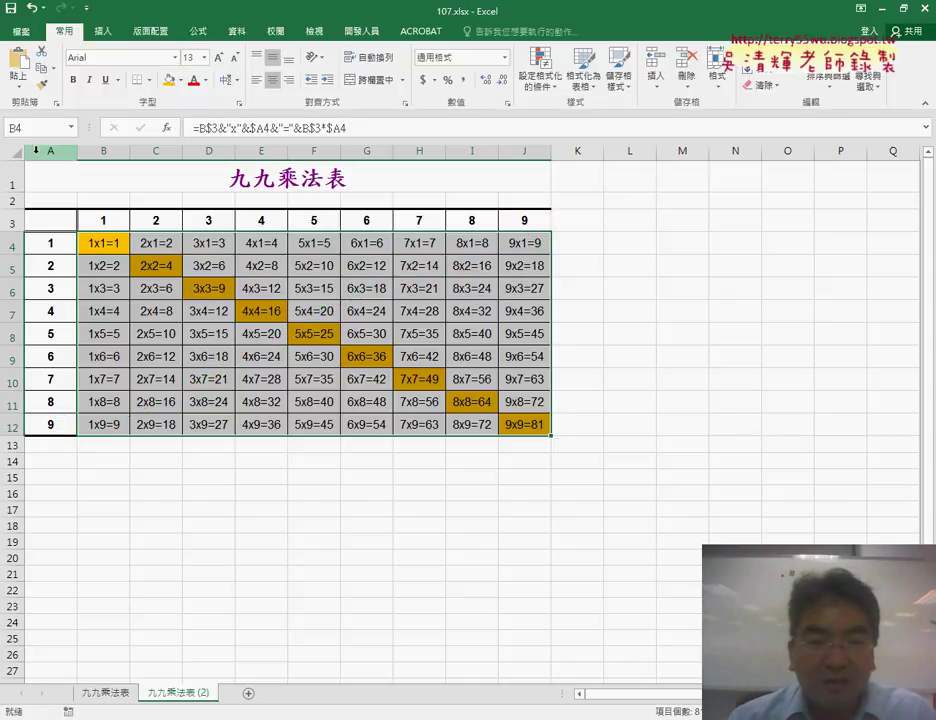
Select B4:J12 and start another formula-based conditional formatting rule
drag(110, 246, 512, 427)
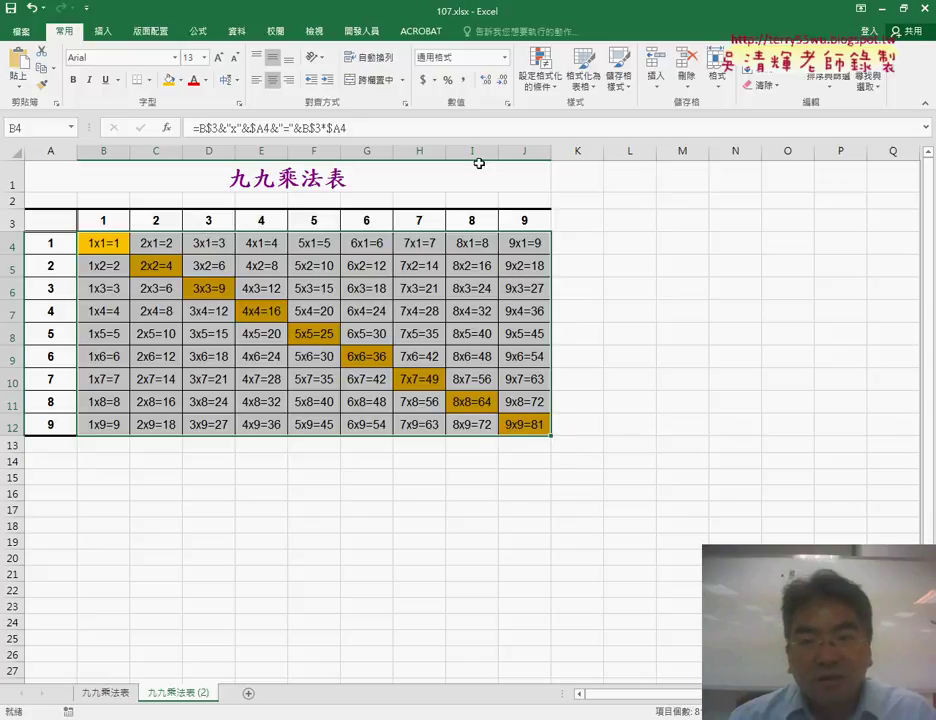
click(540, 70)
click(580, 271)
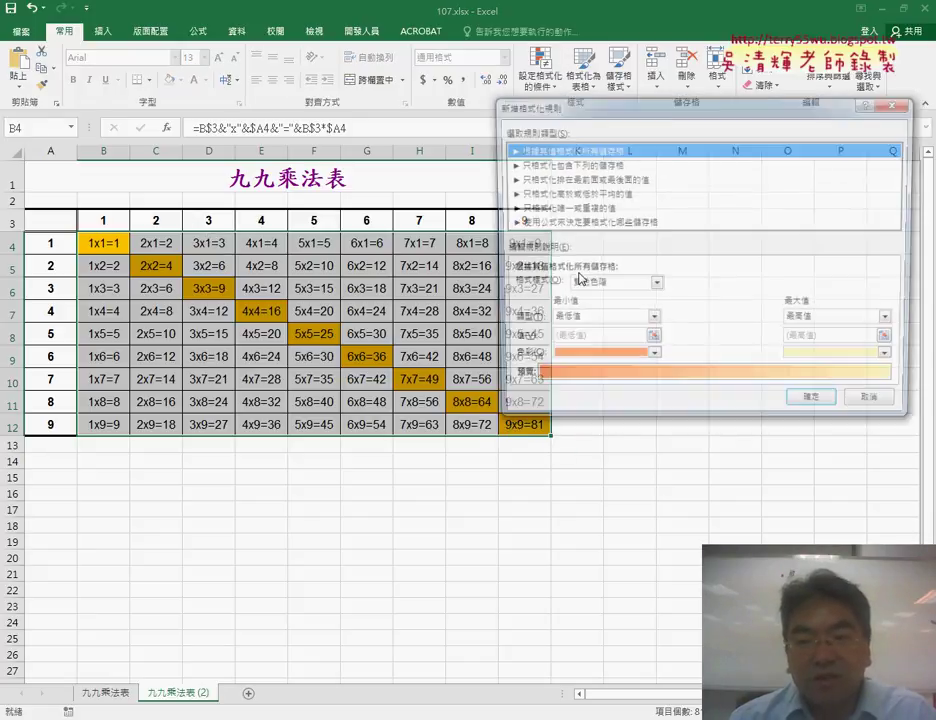
click(553, 223)
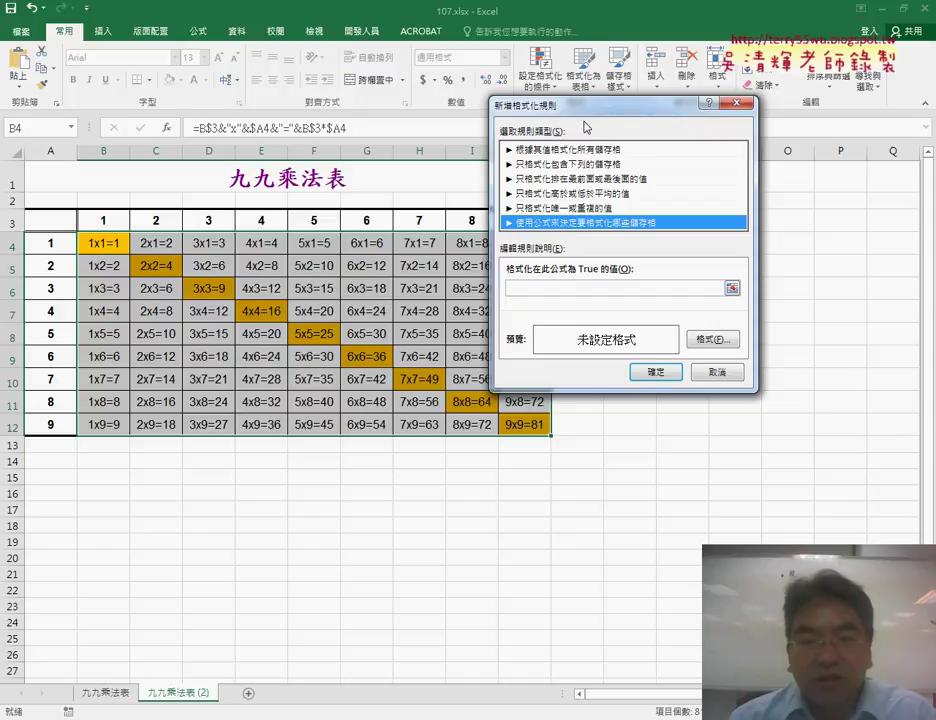
drag(587, 110, 669, 100)
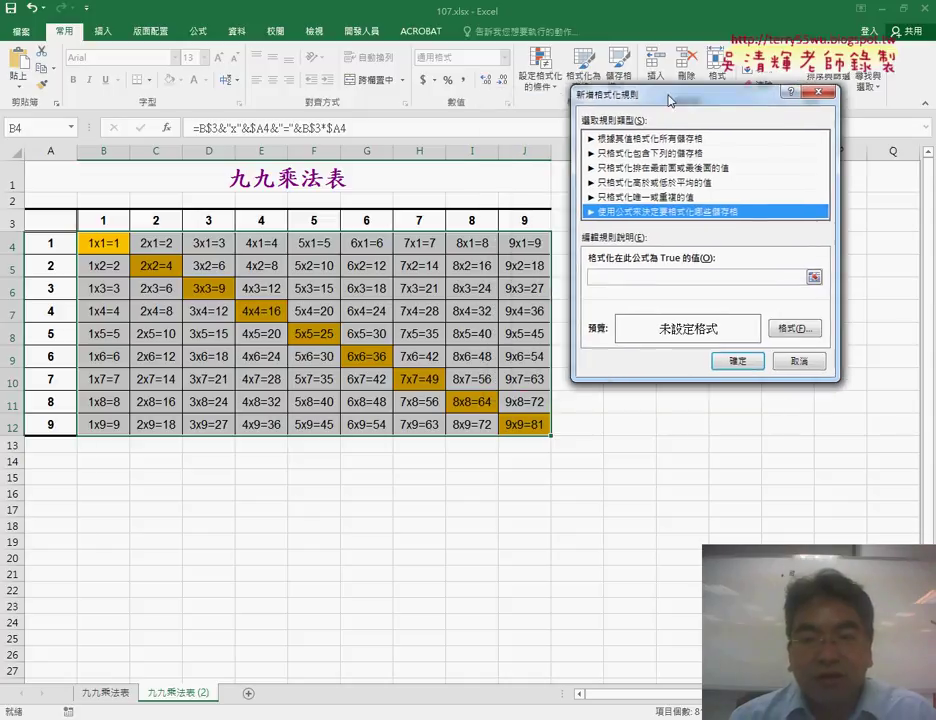
click(603, 275)
text(=)
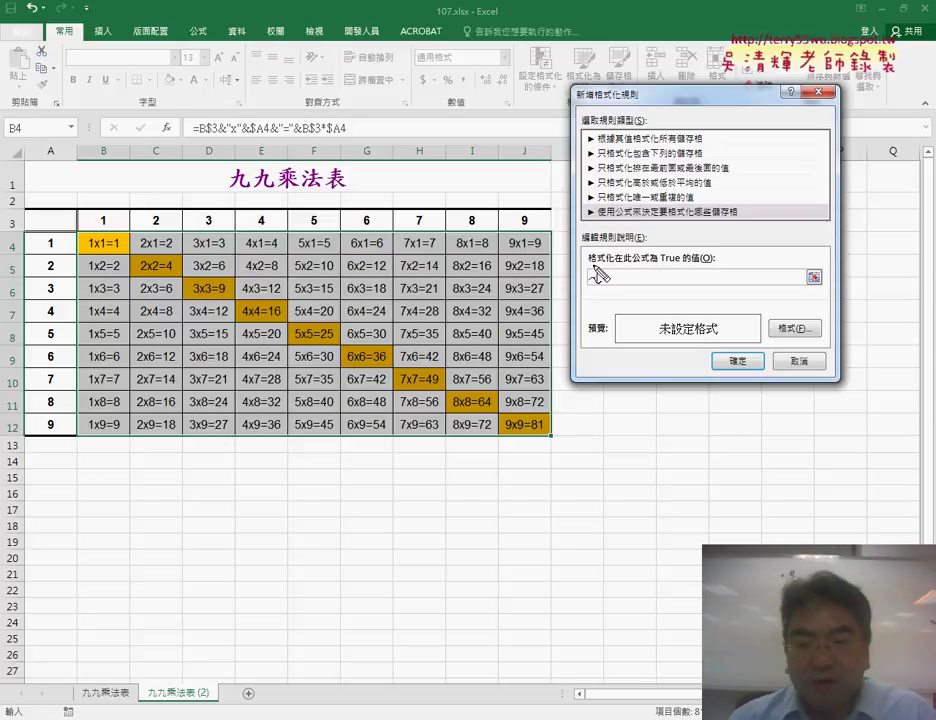
text(=)
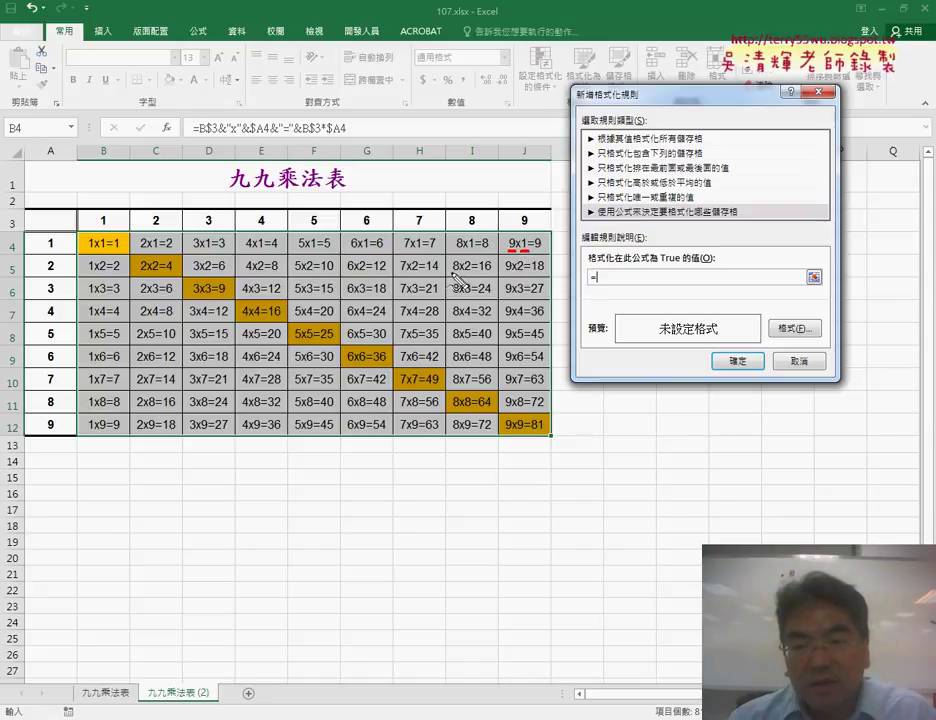
drag(399, 297, 425, 297)
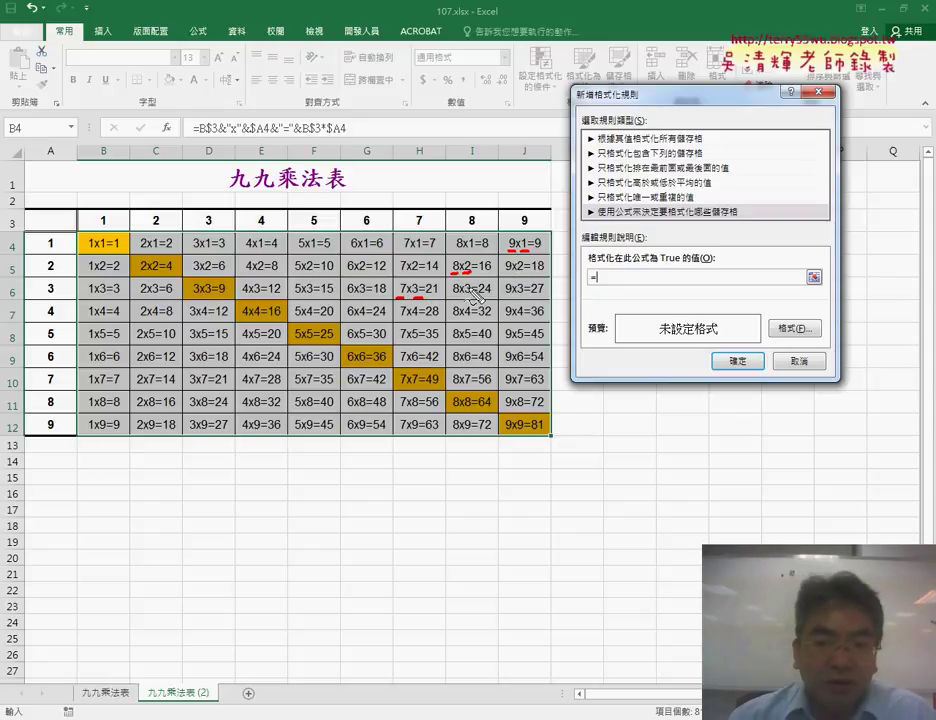
key(Escape)
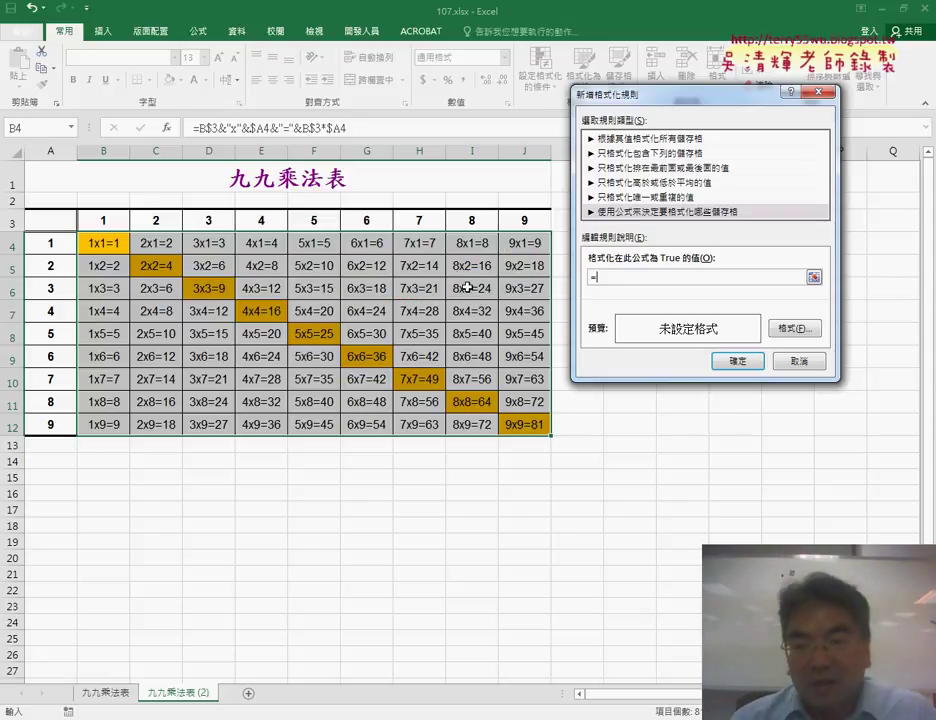
Enter the rule condition =B$3+$A4=10 using the B3 and A4 header references
double_click(591, 277)
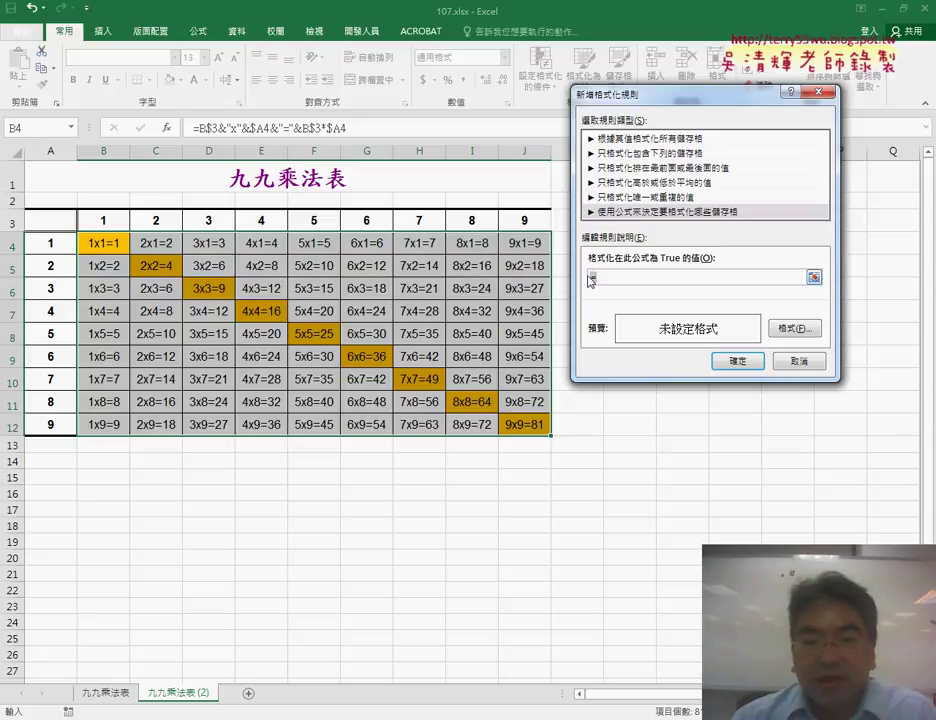
click(117, 221)
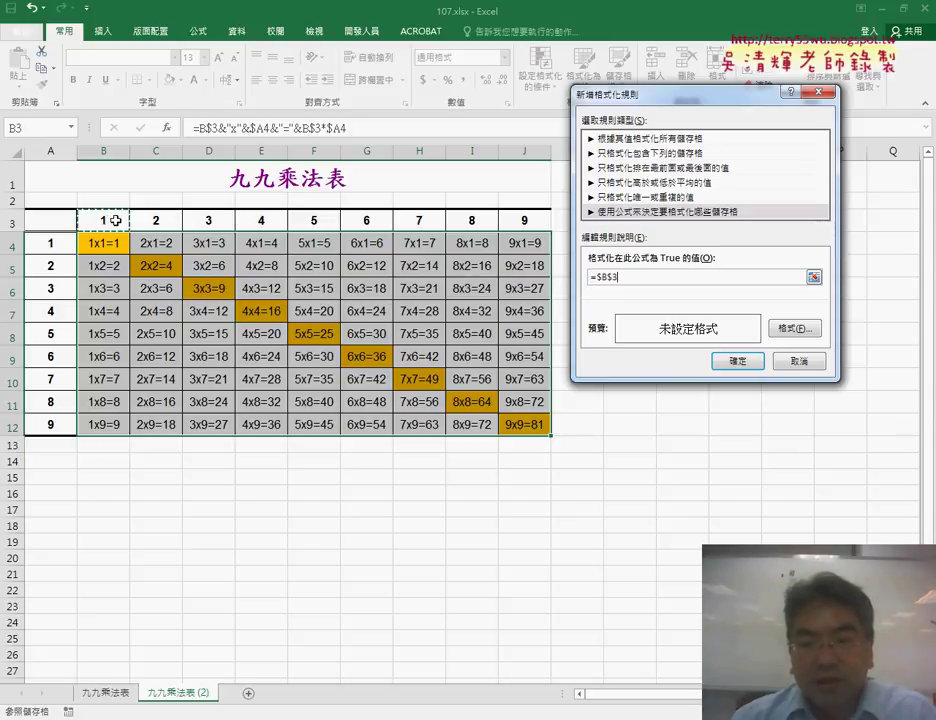
click(597, 276)
key(Delete)
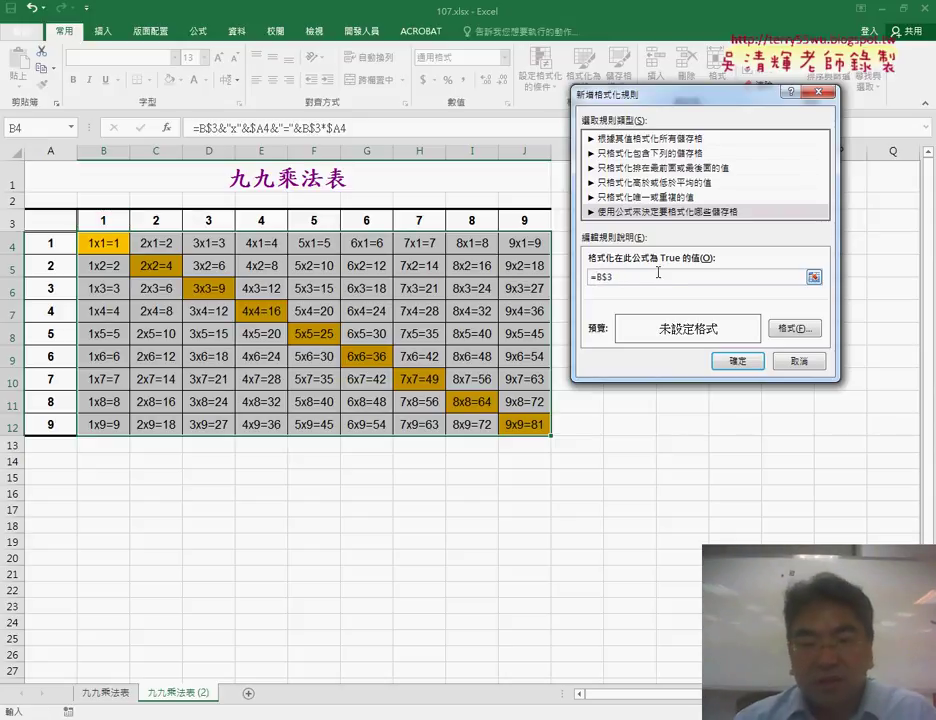
text(+)
click(48, 244)
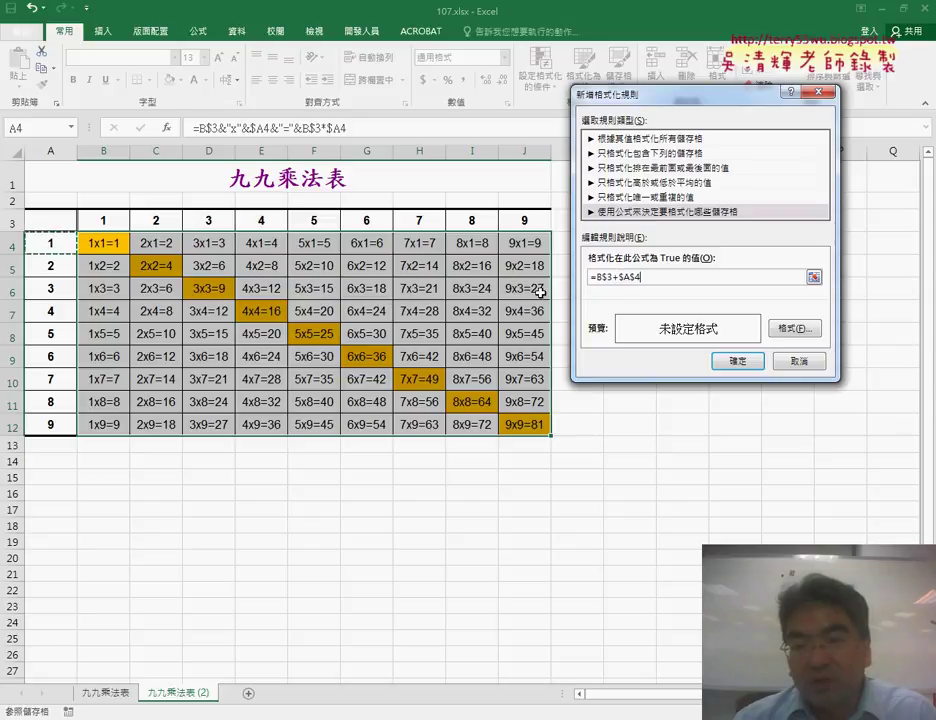
click(635, 278)
key(BackSpace)
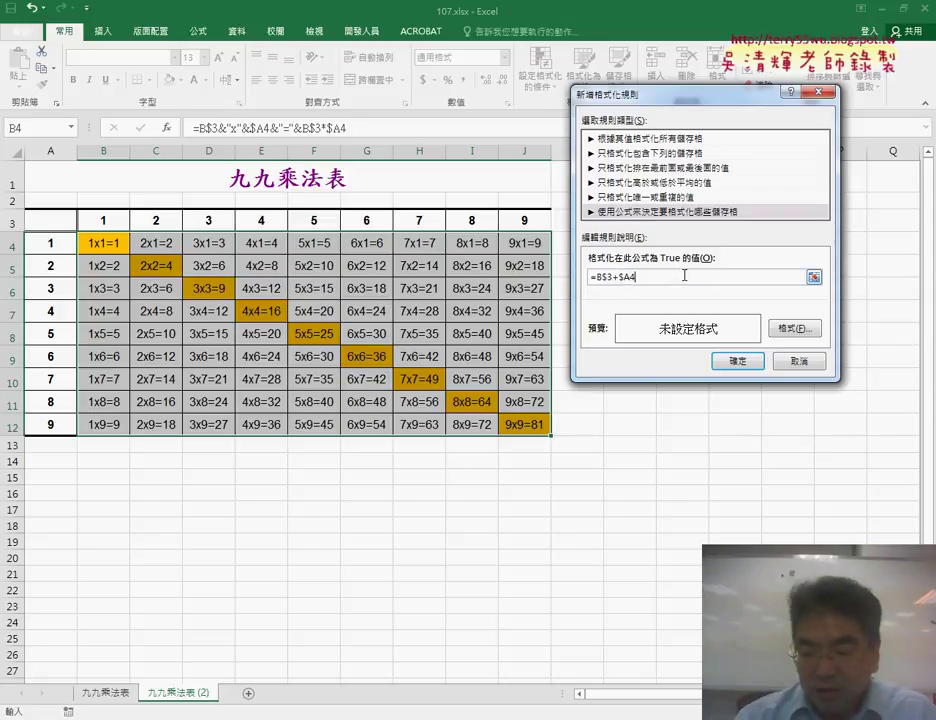
text(=10)
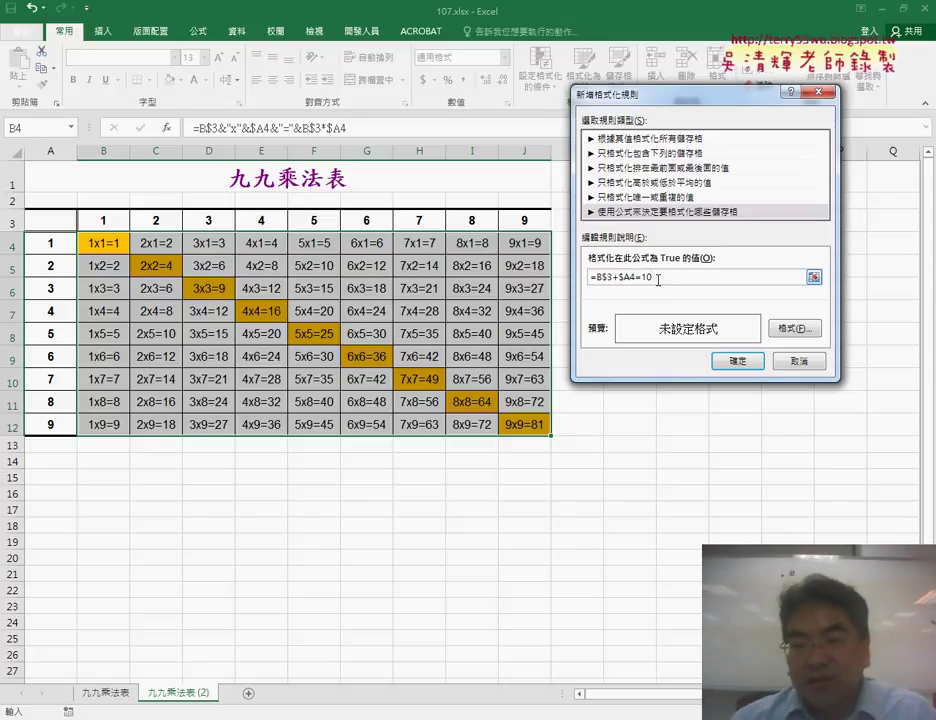
key(shift+Left)
key(shift+Left)
key(shift+Left)
key(shift+Left)
key(shift+Left)
key(shift+Left)
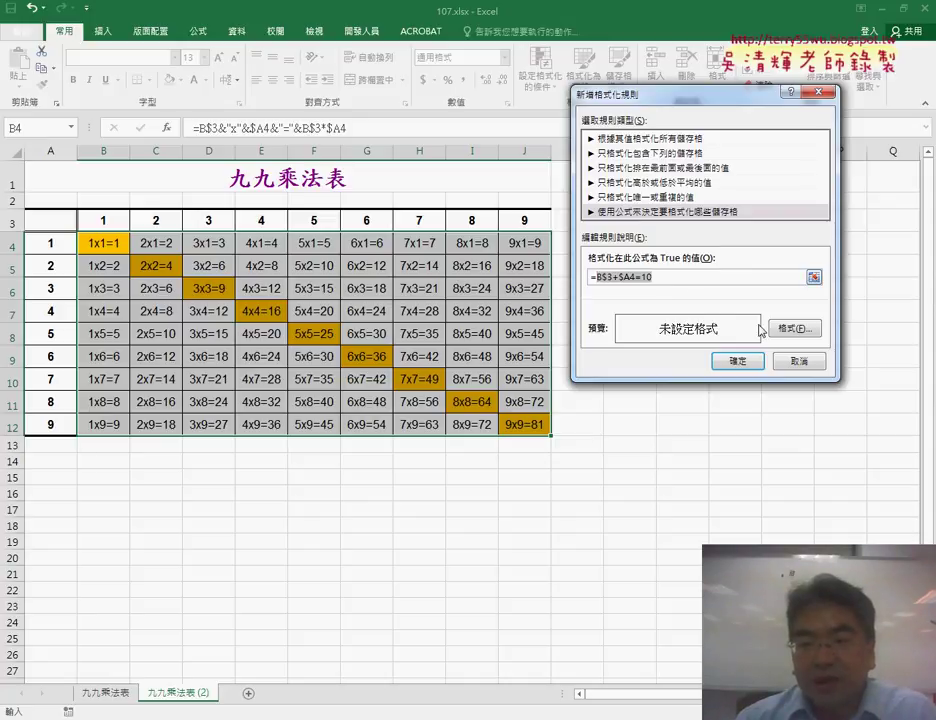
Give the sum-equals-10 rule a yellow fill and apply it to the table
click(795, 329)
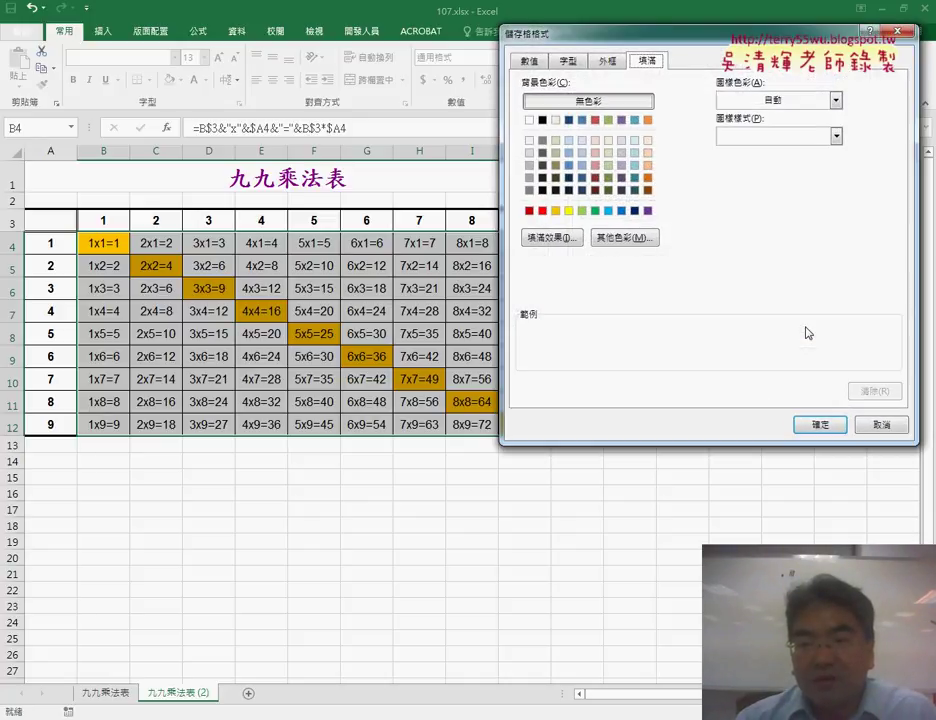
click(568, 211)
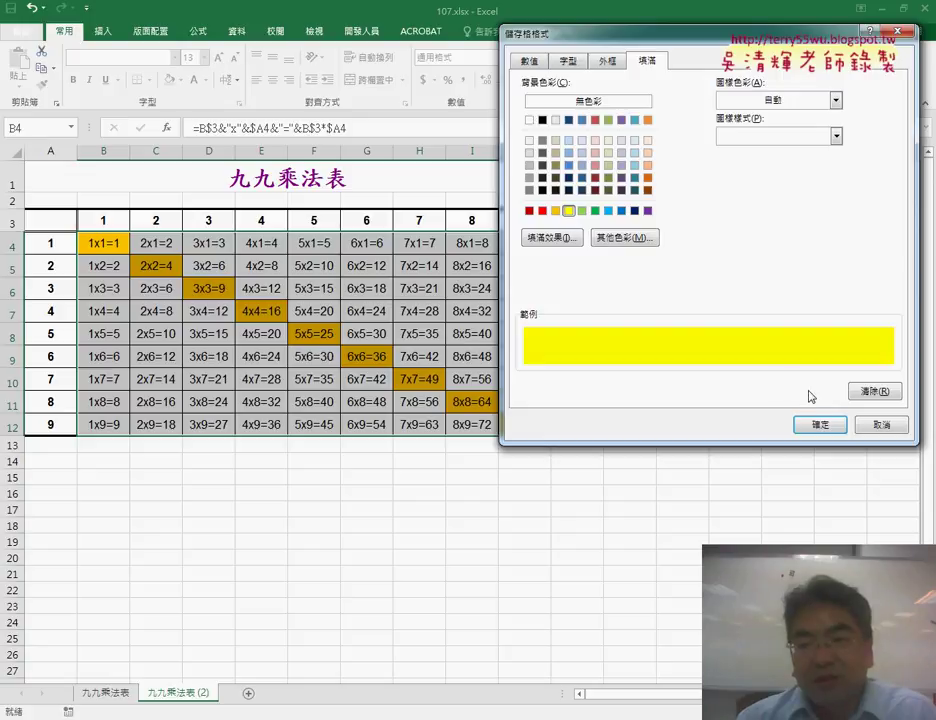
click(822, 424)
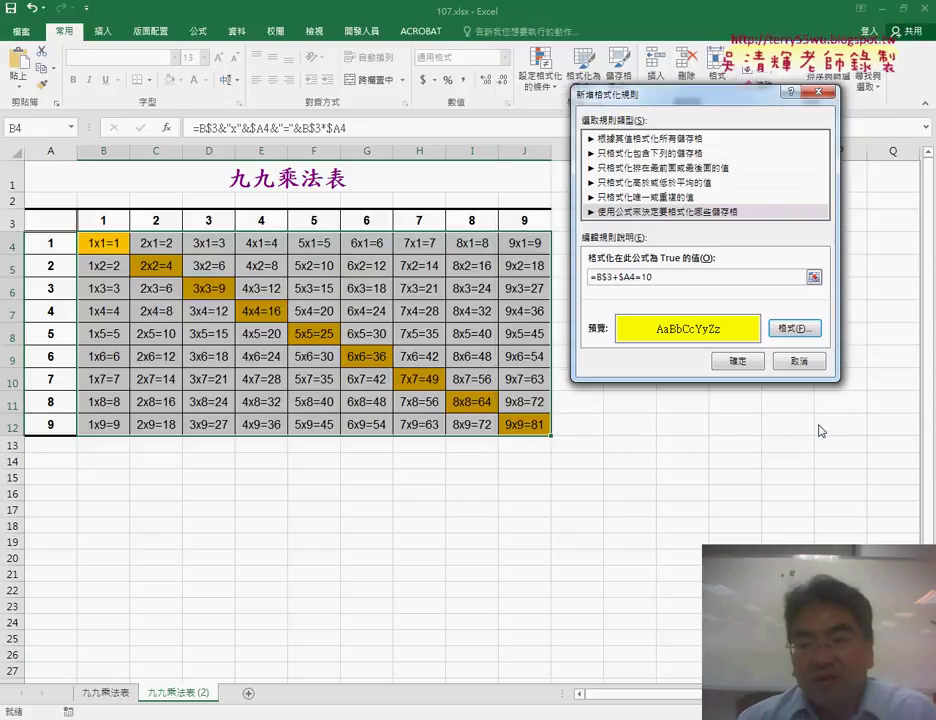
click(747, 362)
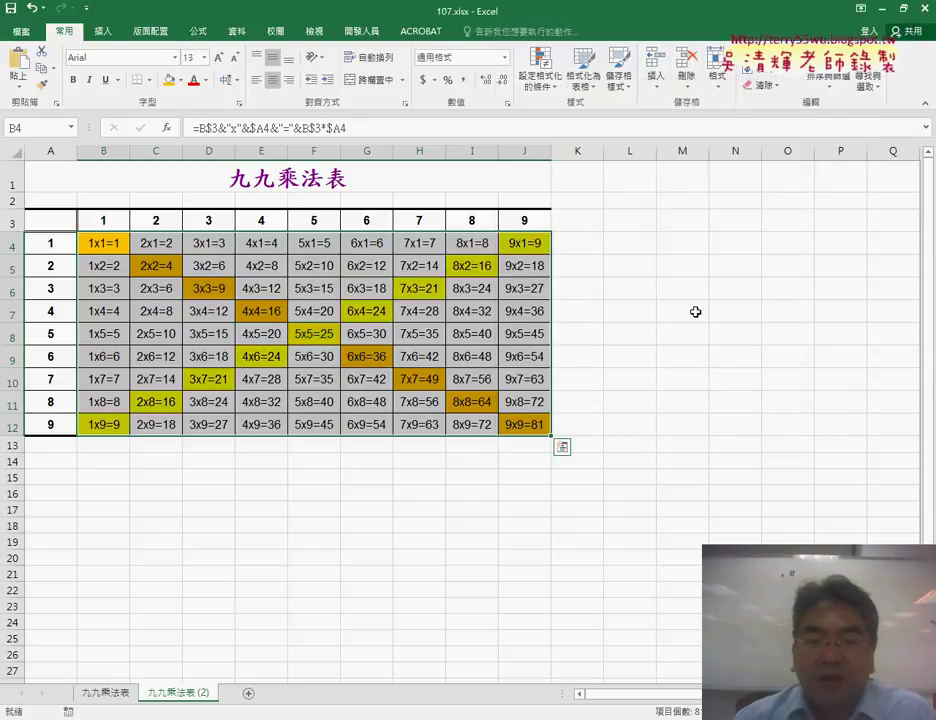
click(690, 381)
click(313, 334)
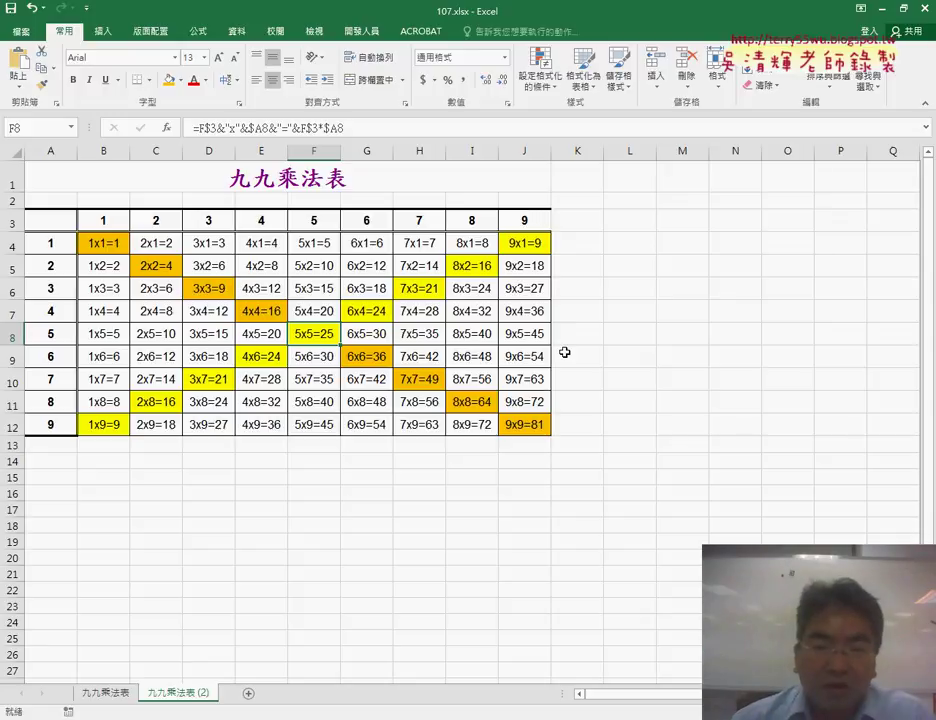
click(533, 252)
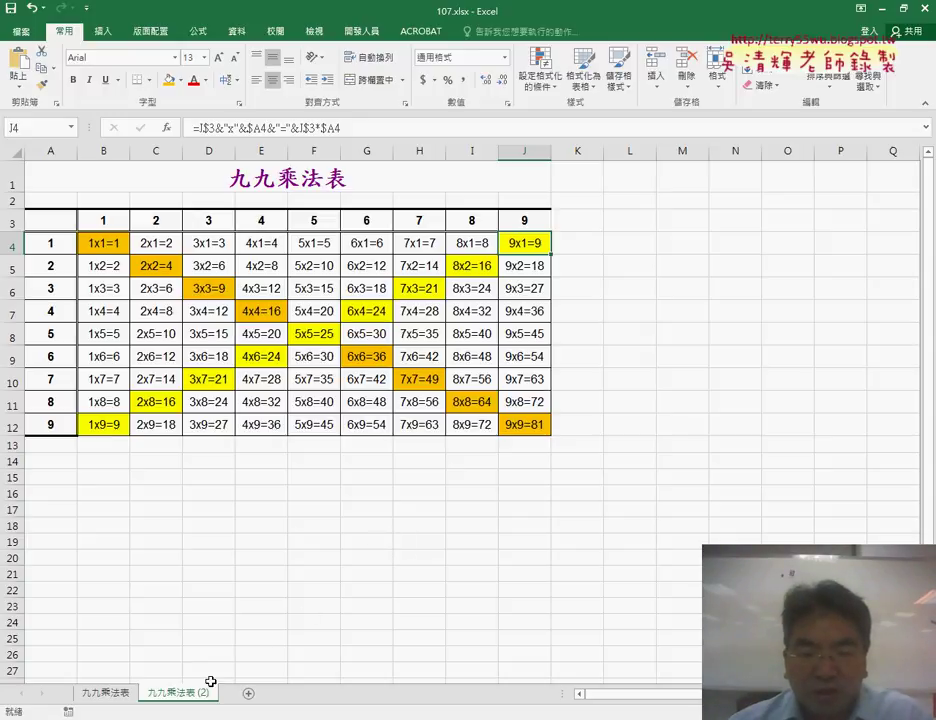
drag(211, 682, 262, 690)
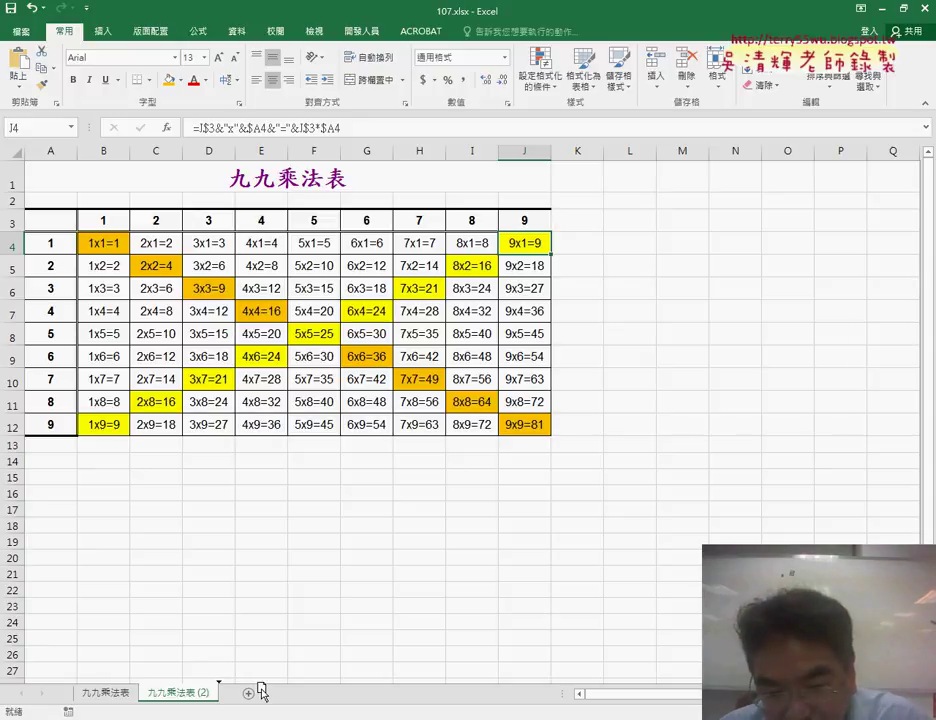
Drop the copied sheet and rename it from 九九乘法表 (3) to 九九乘法表 (VBA)
drag(262, 690, 272, 690)
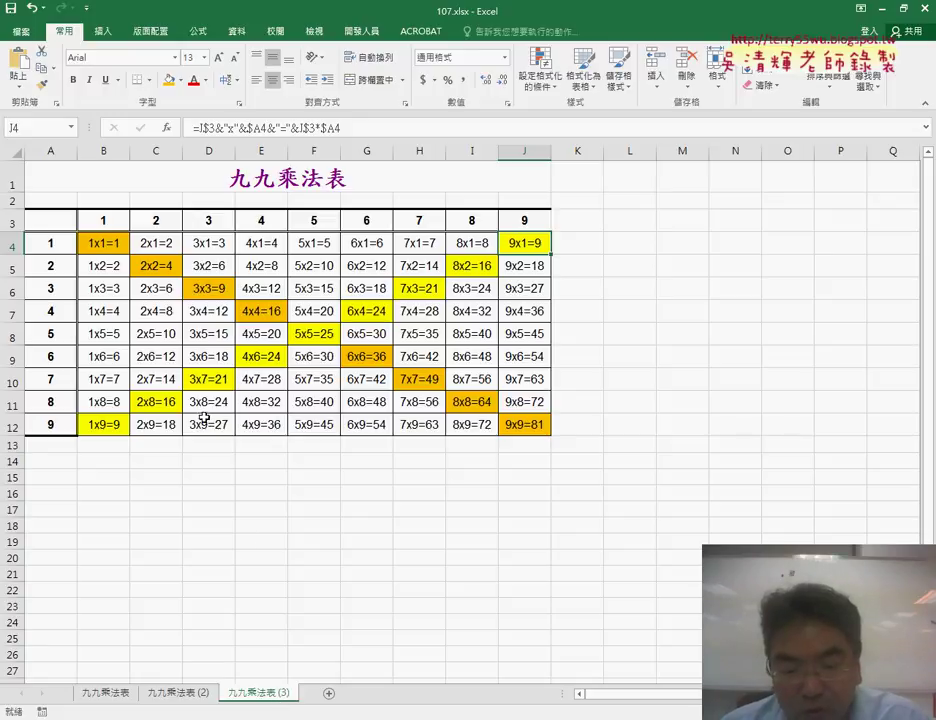
drag(282, 694, 282, 694)
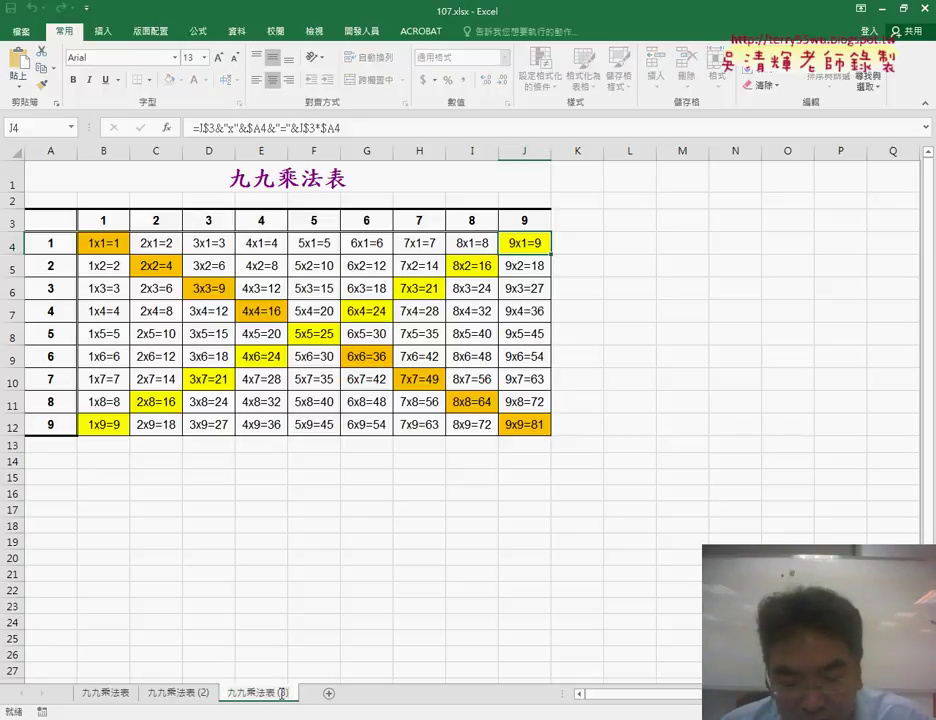
double_click(292, 691)
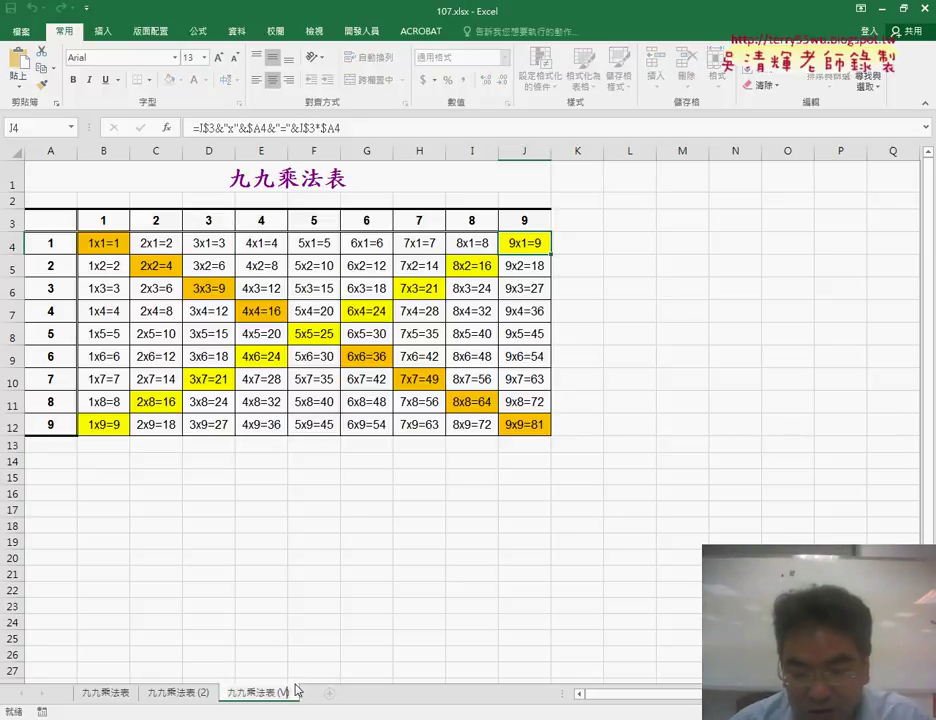
text(BA))
key(Return)
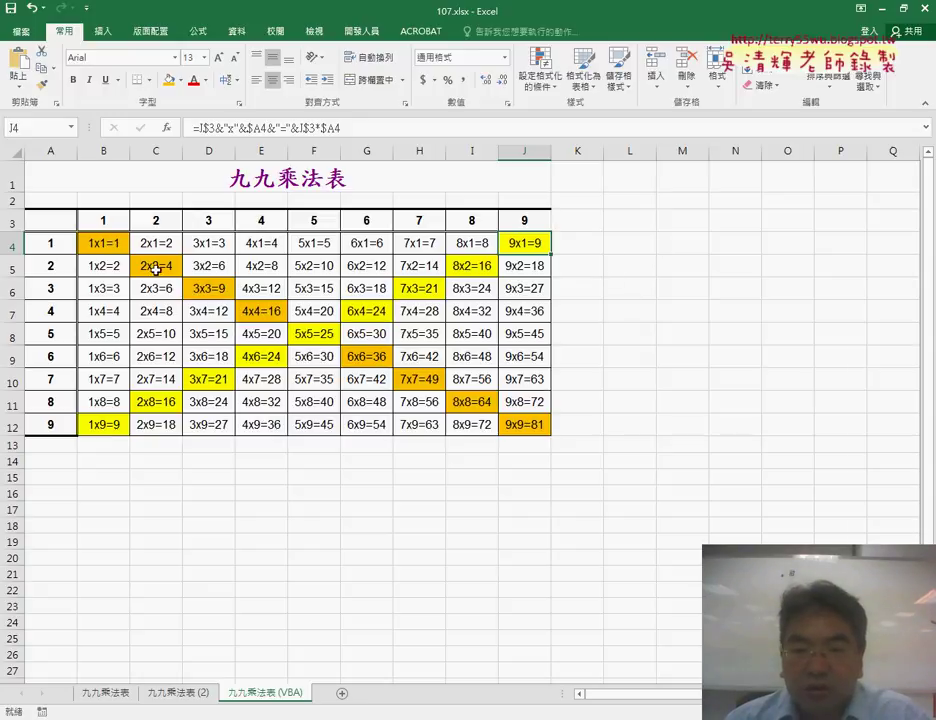
Clear the multiplication formulas from B4:J12, leaving only the diagonal fills
drag(110, 244, 510, 420)
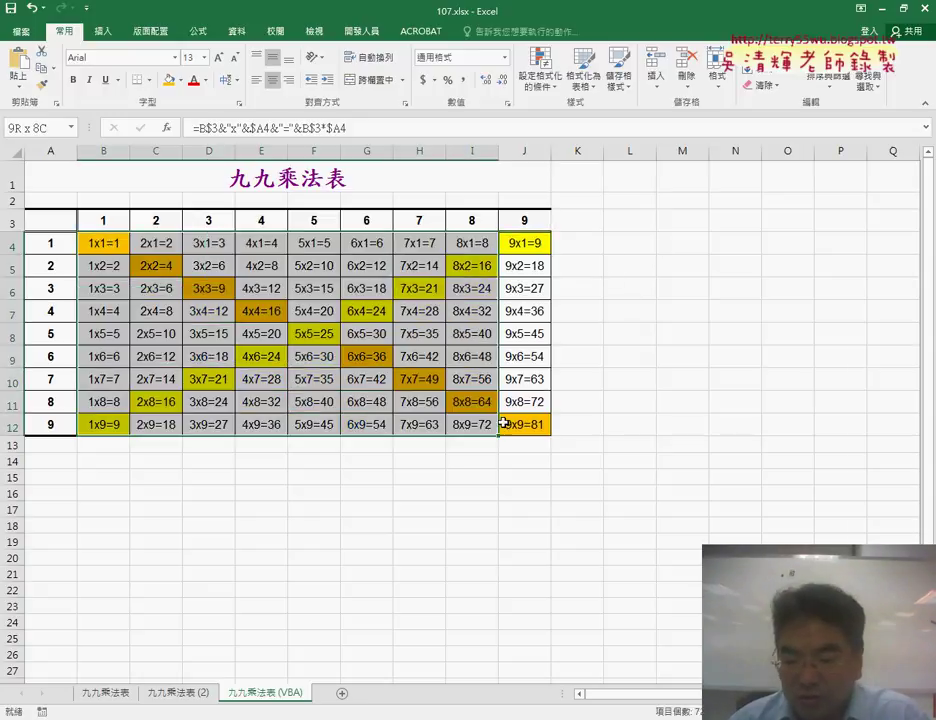
key(Delete)
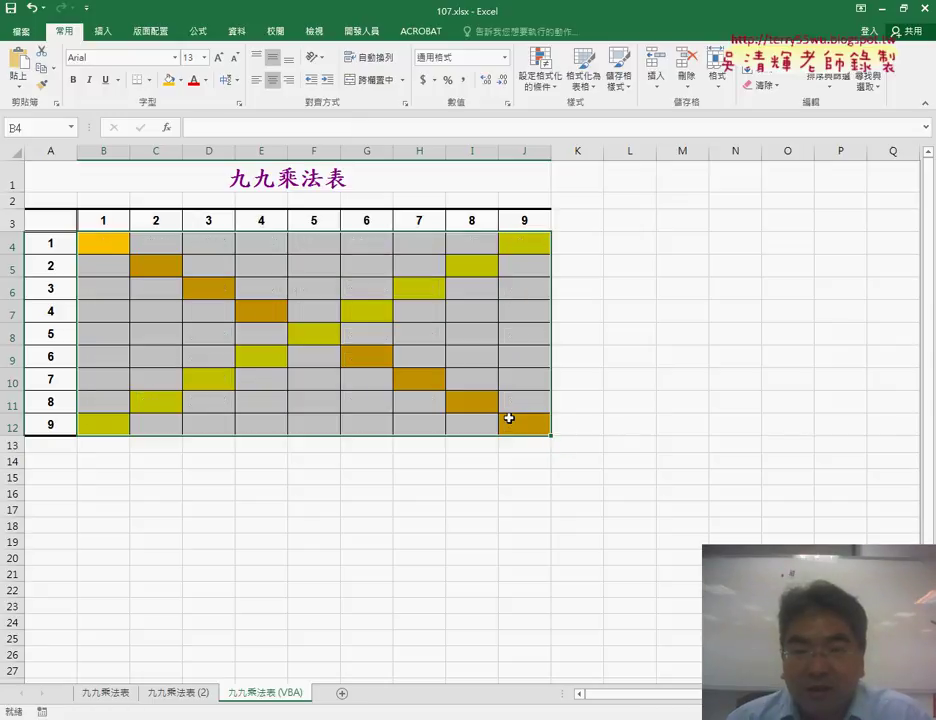
click(545, 85)
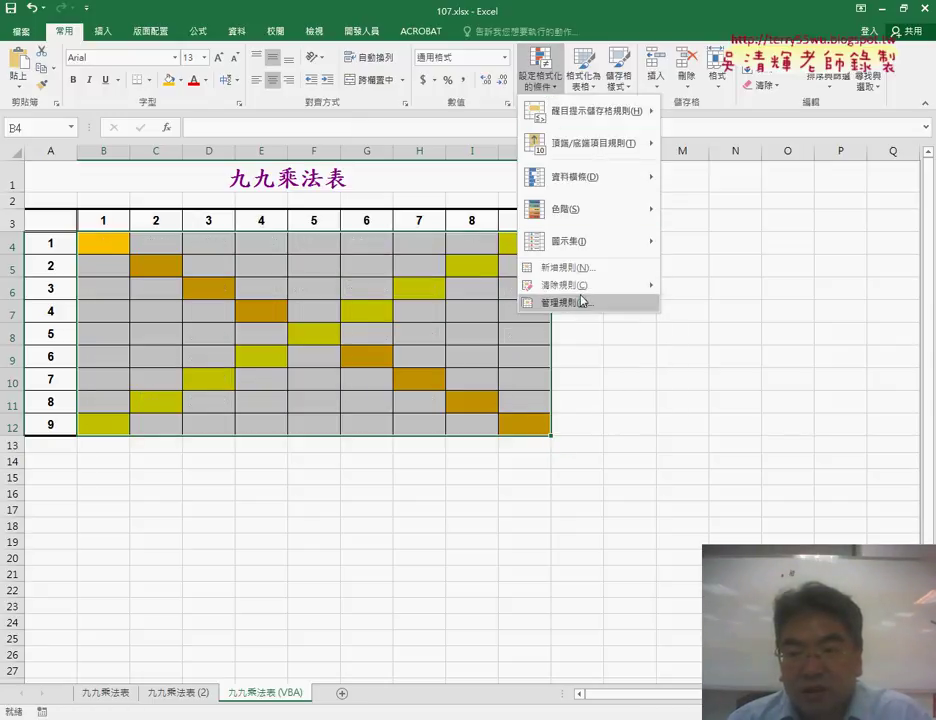
In 管理規則 for 這個工作表, delete both diagonal rules, including the sum-equals-10 one
click(578, 304)
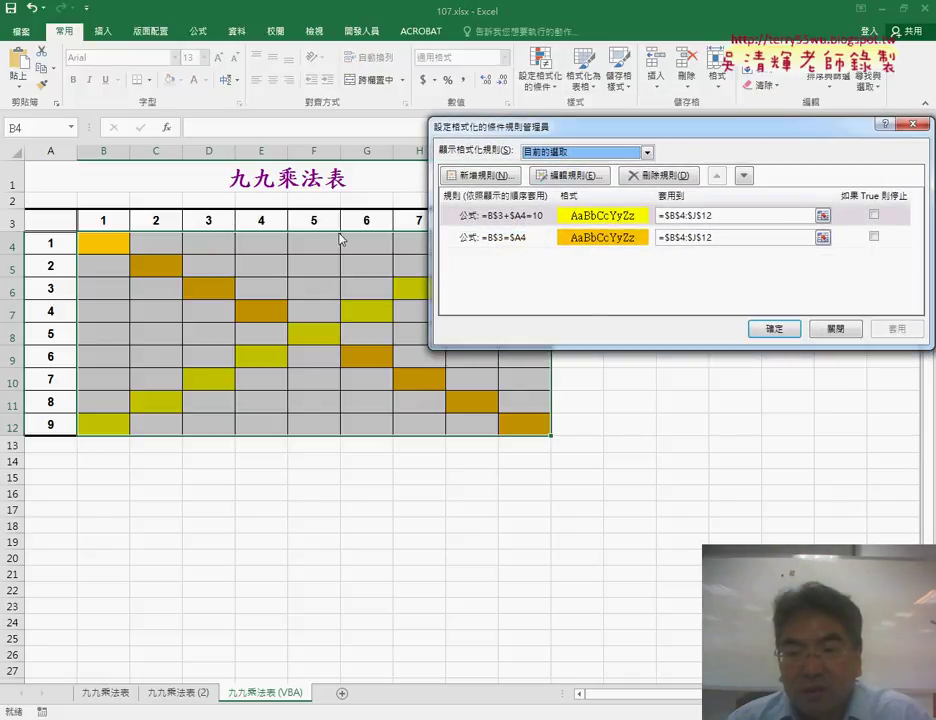
click(578, 152)
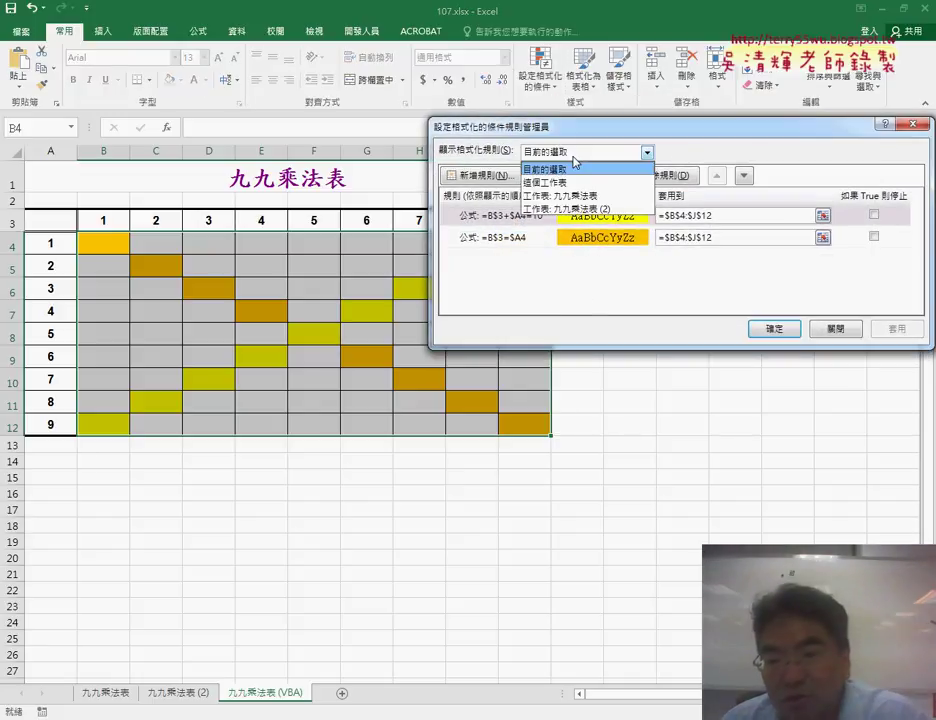
click(578, 185)
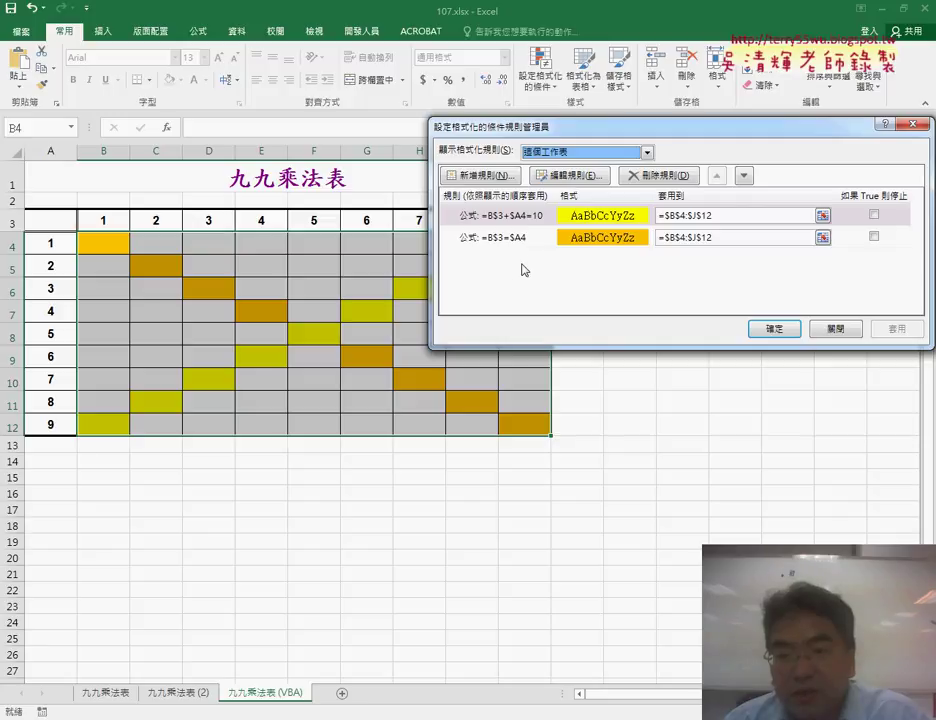
click(650, 177)
click(652, 177)
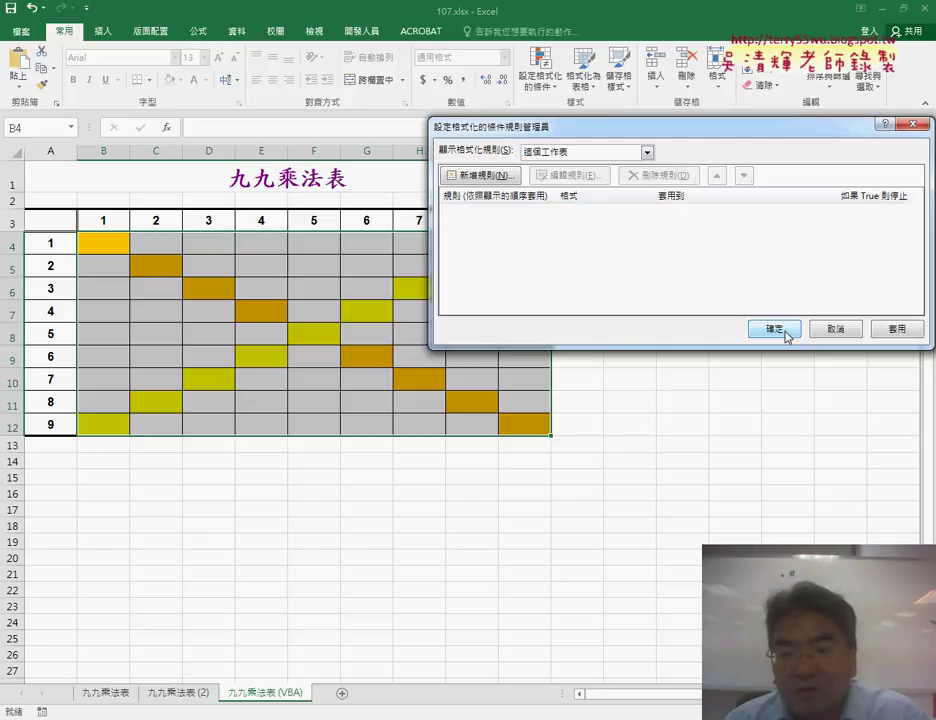
click(897, 329)
click(785, 332)
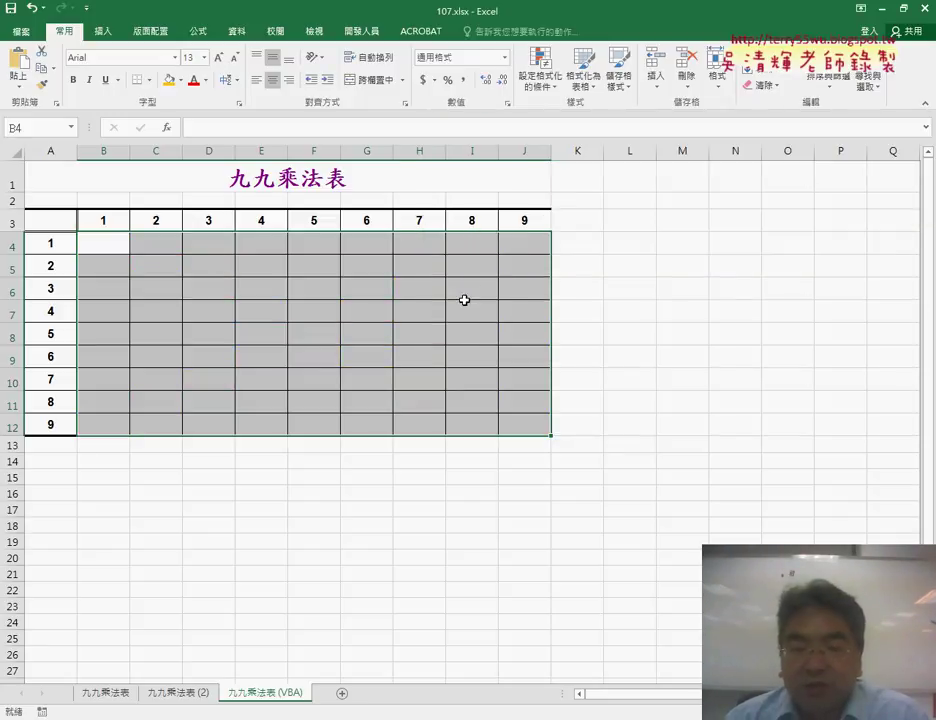
click(178, 702)
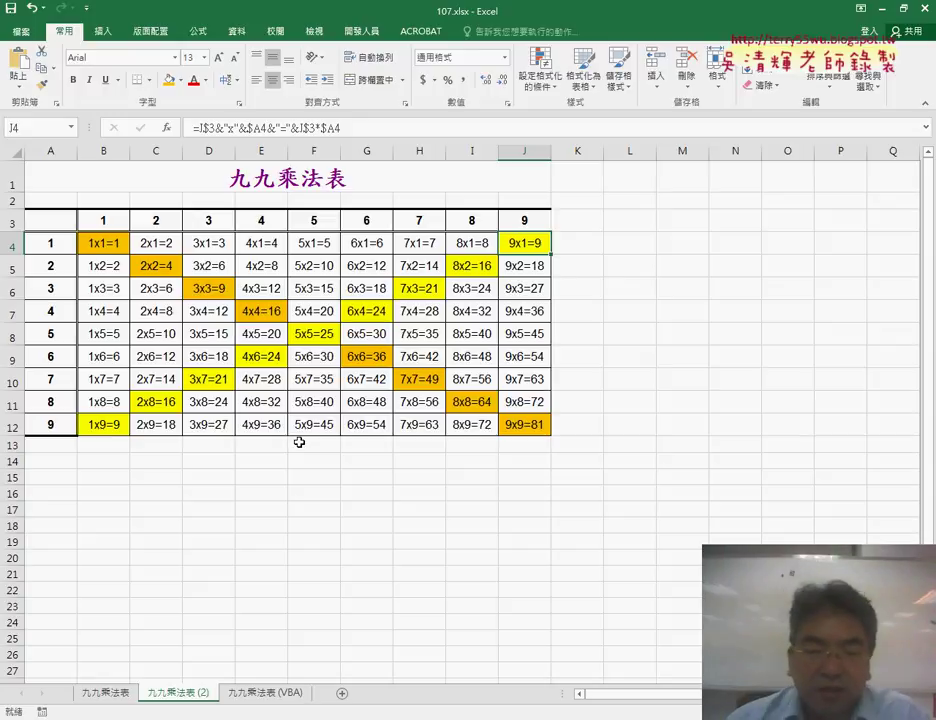
click(290, 692)
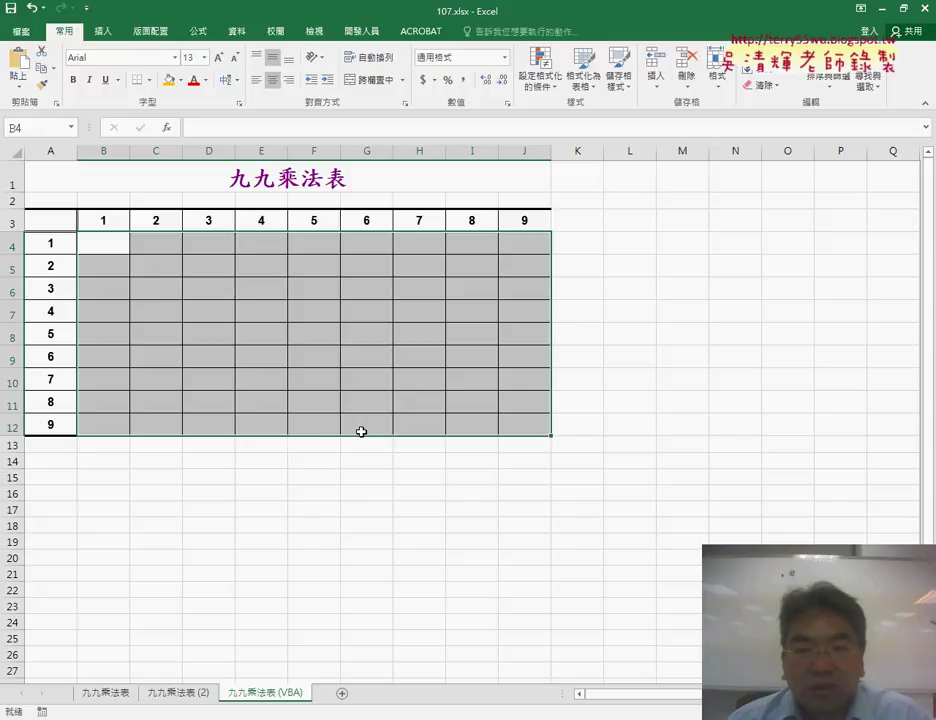
Show the 開發人員 tab and launch the Visual Basic editor
click(362, 31)
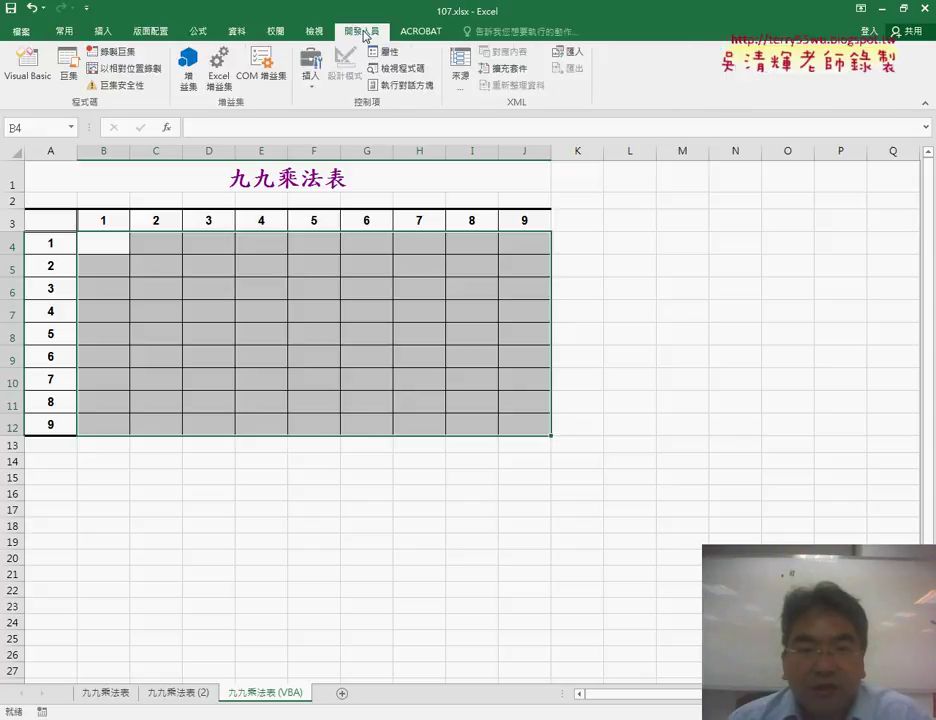
click(37, 78)
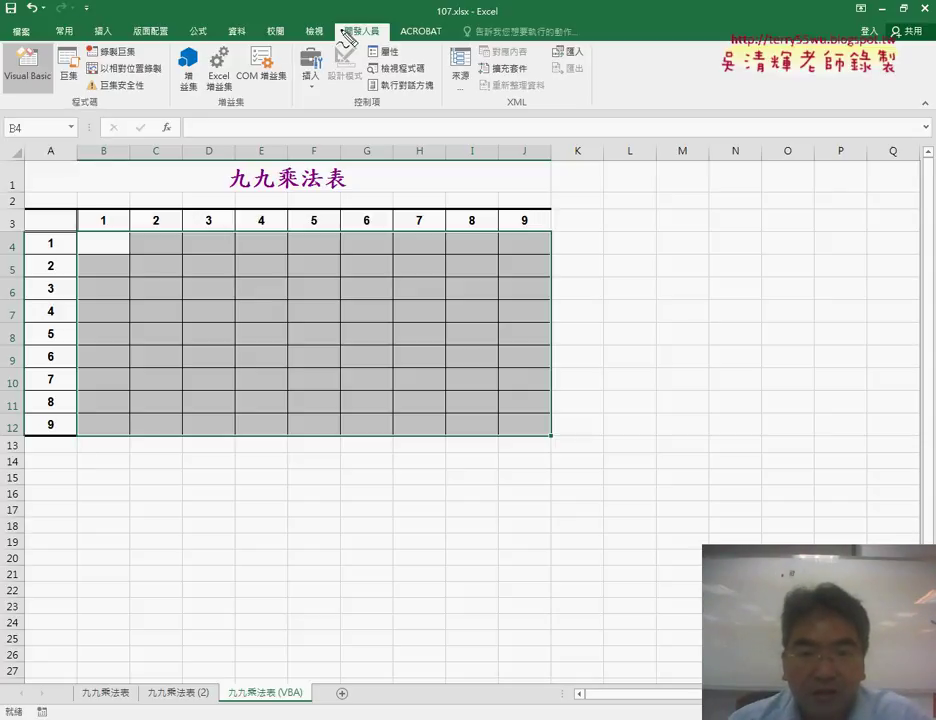
drag(365, 24, 376, 30)
drag(20, 48, 45, 44)
mouse_move(342, 62)
mouse_down()
mouse_move(320, 97)
mouse_move(75, 87)
mouse_up()
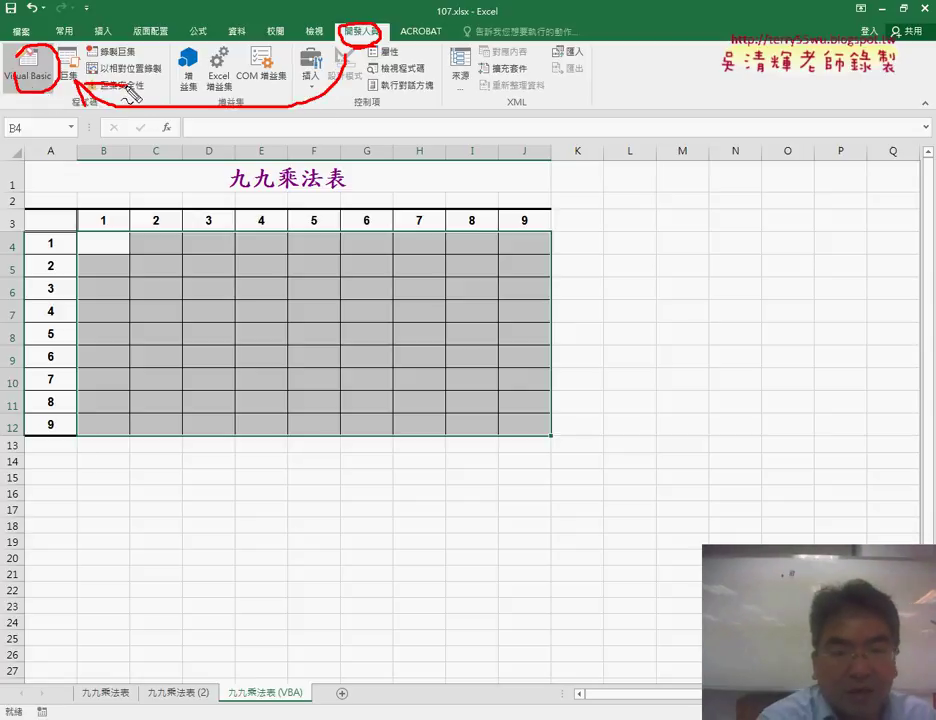